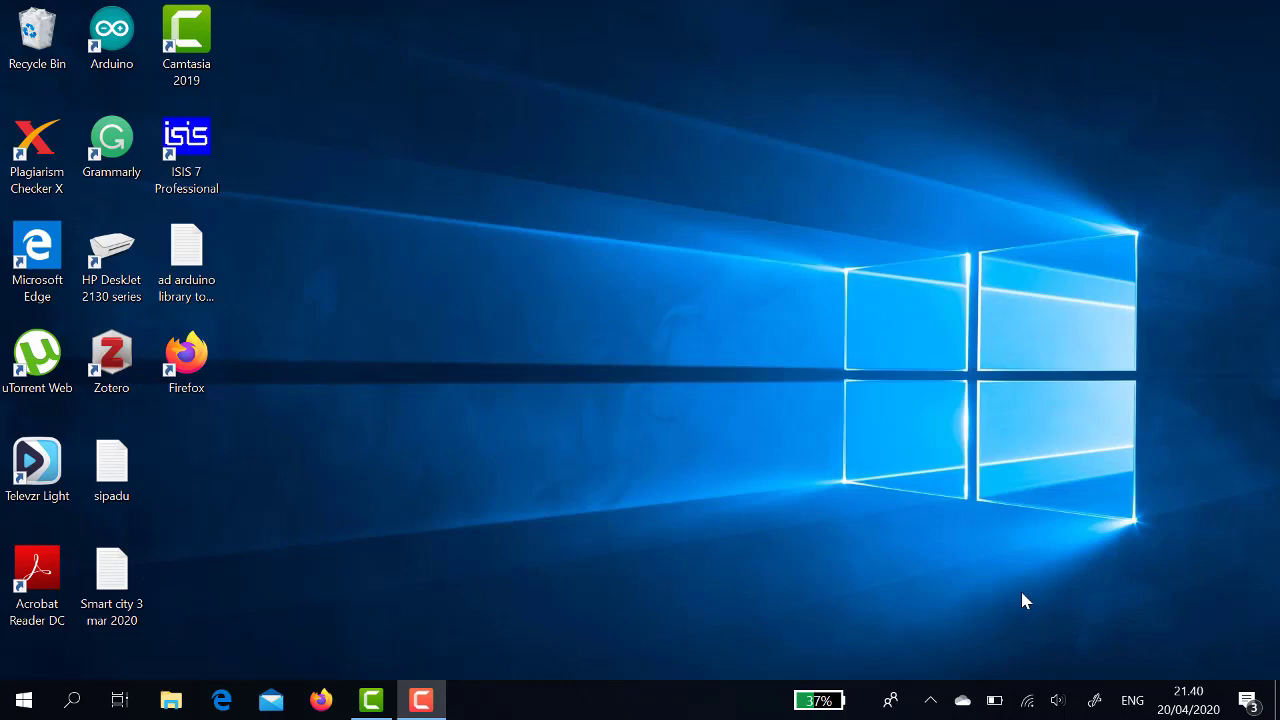
# - Switch to Camtasia, bring up its recorder window, and minimize the recorder
pyautogui.click(371, 699)
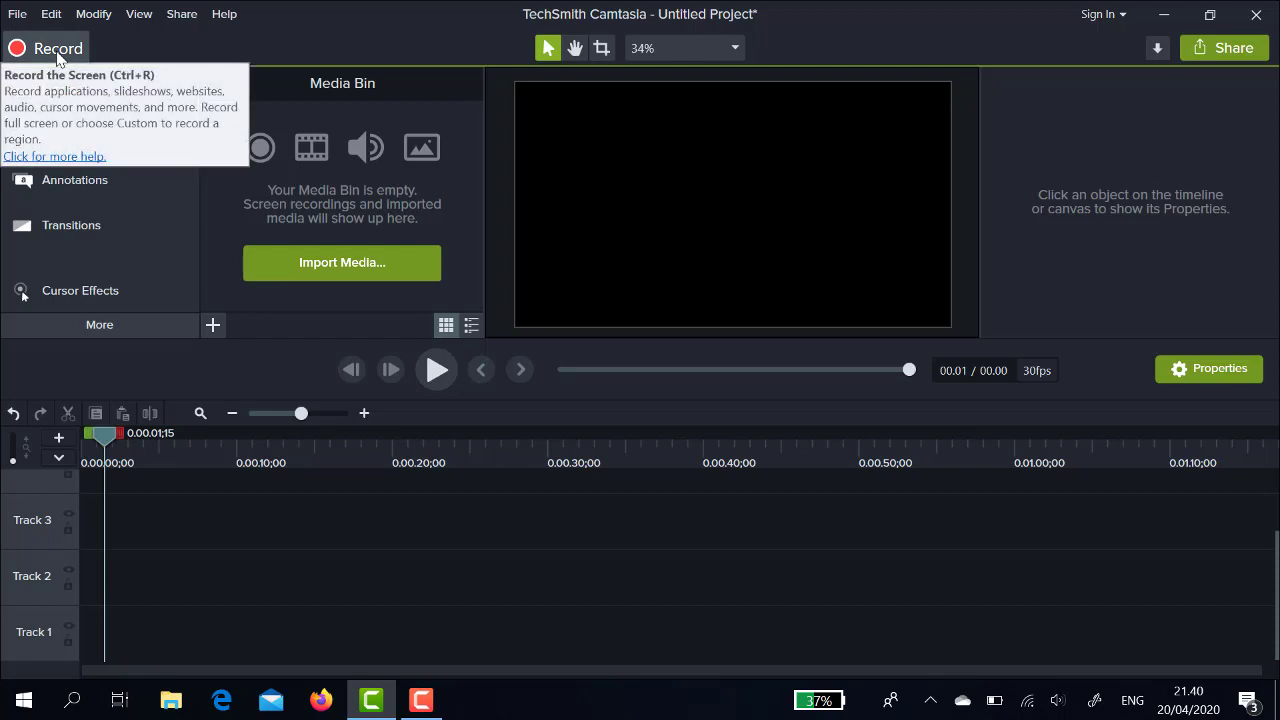
pyautogui.click(421, 700)
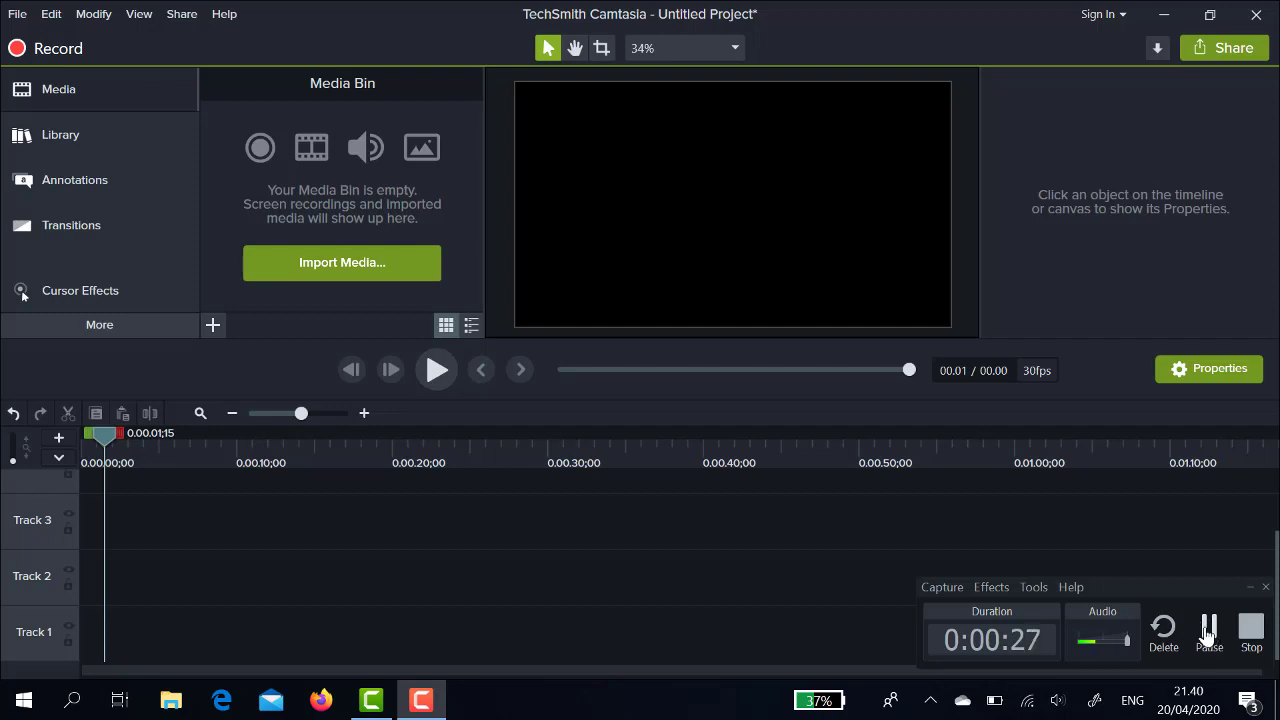
pyautogui.click(1249, 588)
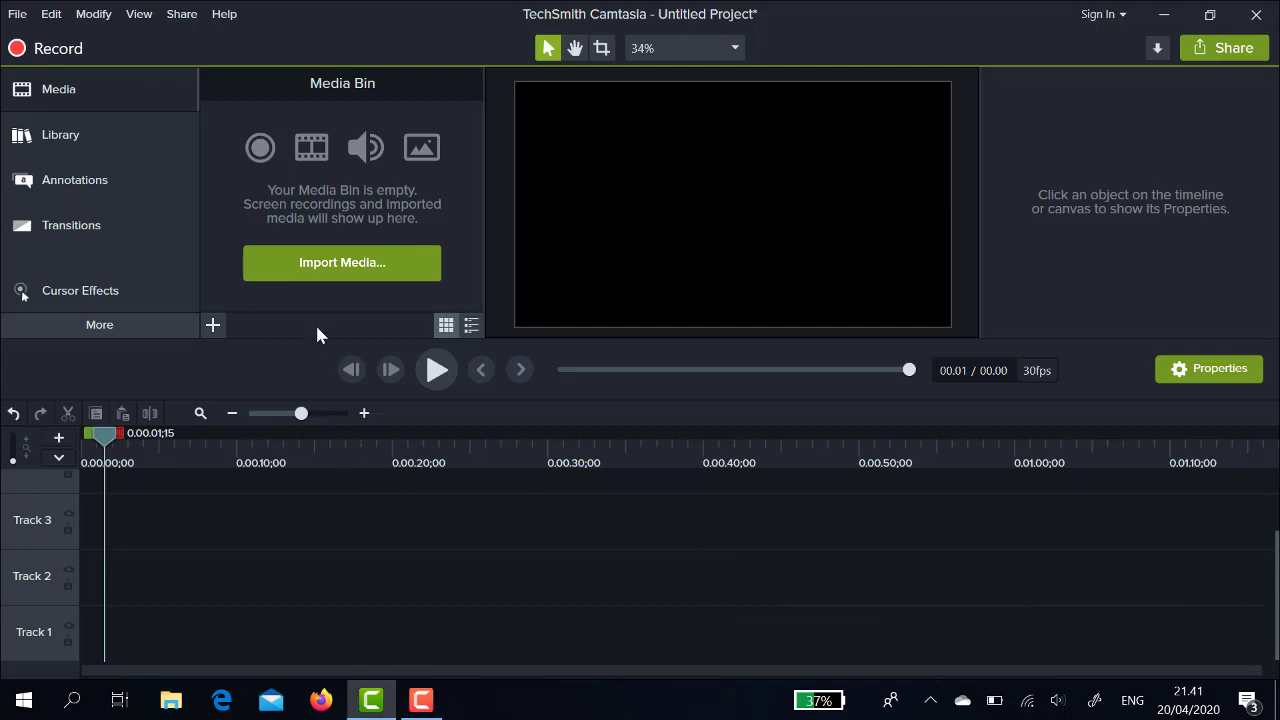
# - Import video 1 from the Install Camtasia 2019 folder and place it at the start of Track 1
pyautogui.click(352, 263)
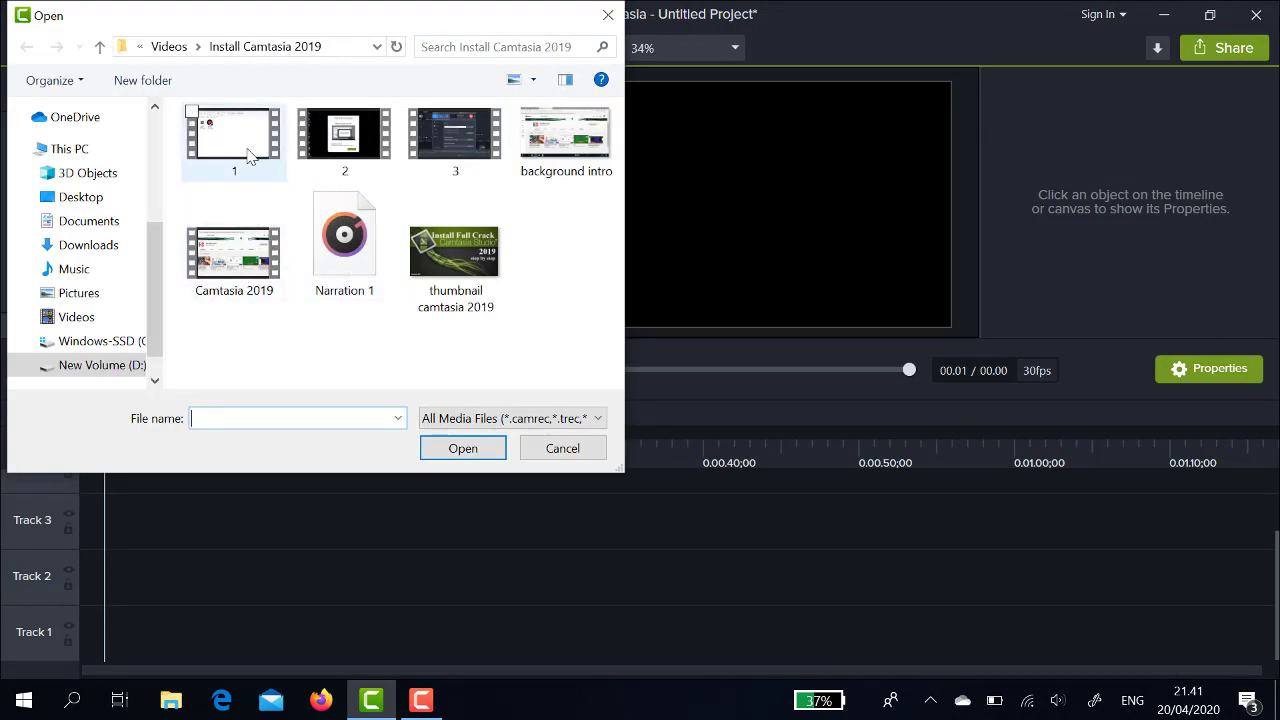
pyautogui.click(248, 150)
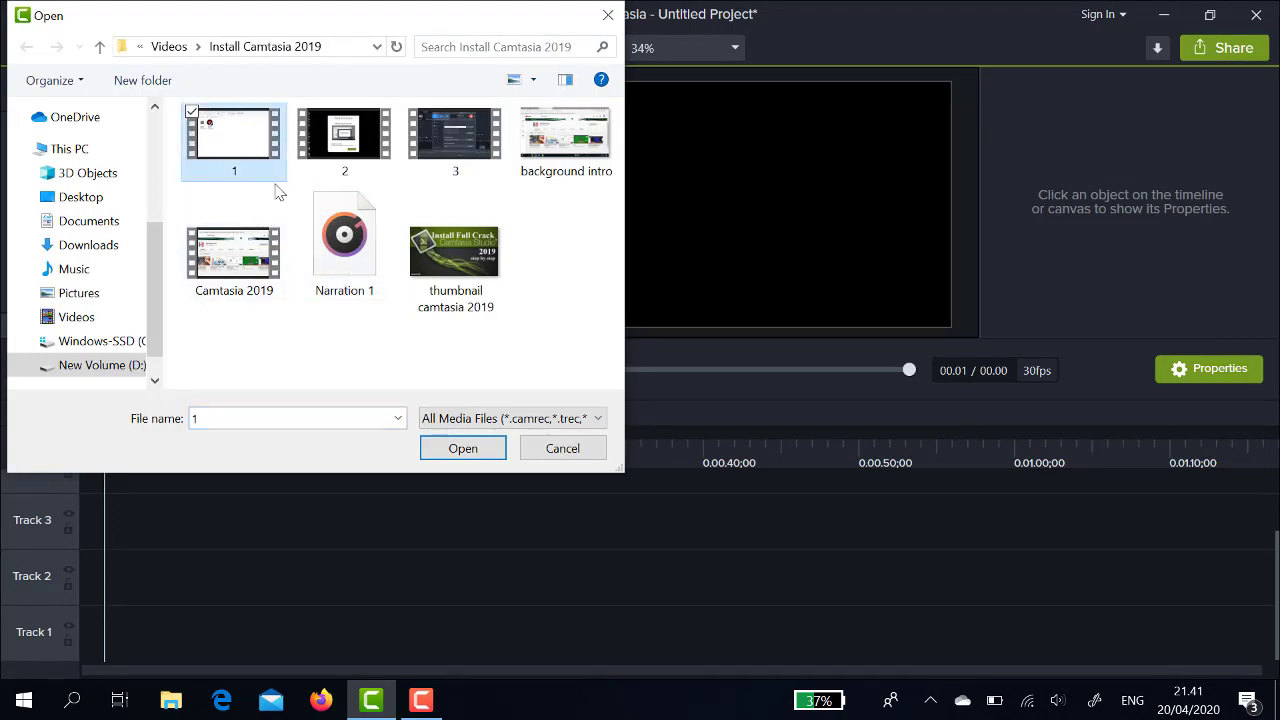
pyautogui.click(463, 449)
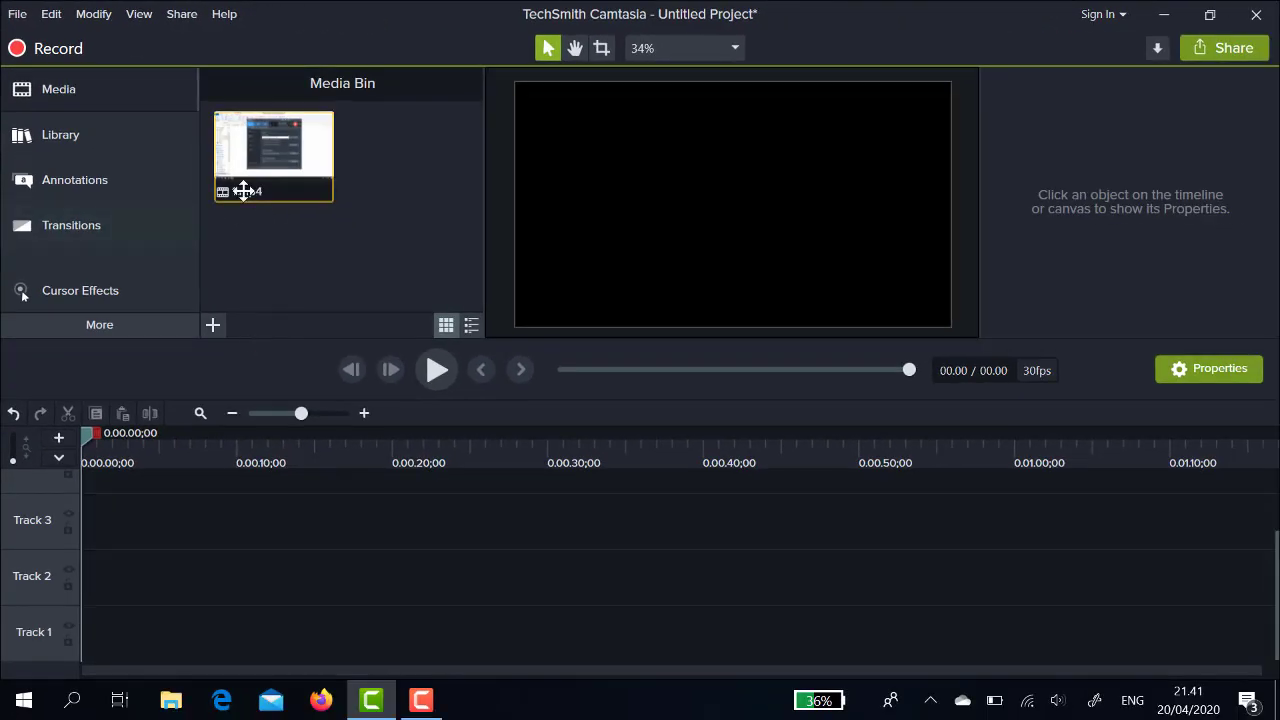
pyautogui.click(416, 225)
pyautogui.moveTo(266, 150); pyautogui.dragTo(143, 571)
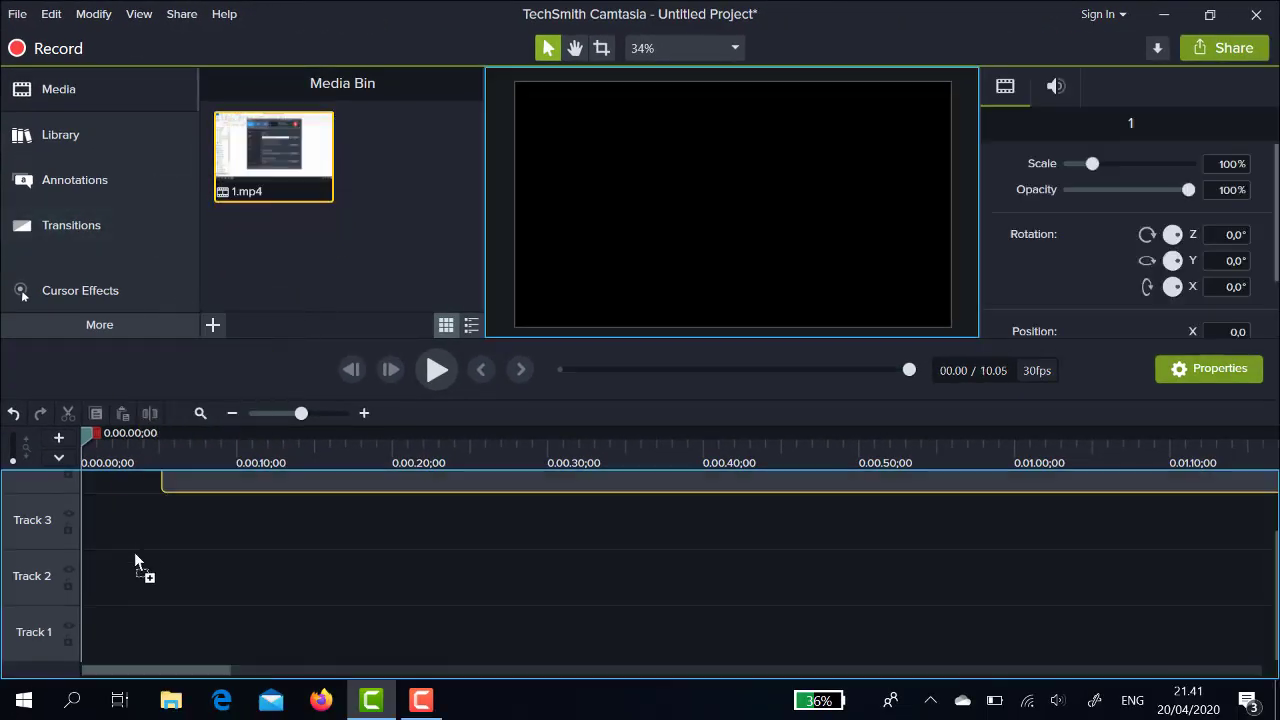
pyautogui.moveTo(108, 655); pyautogui.dragTo(62, 662)
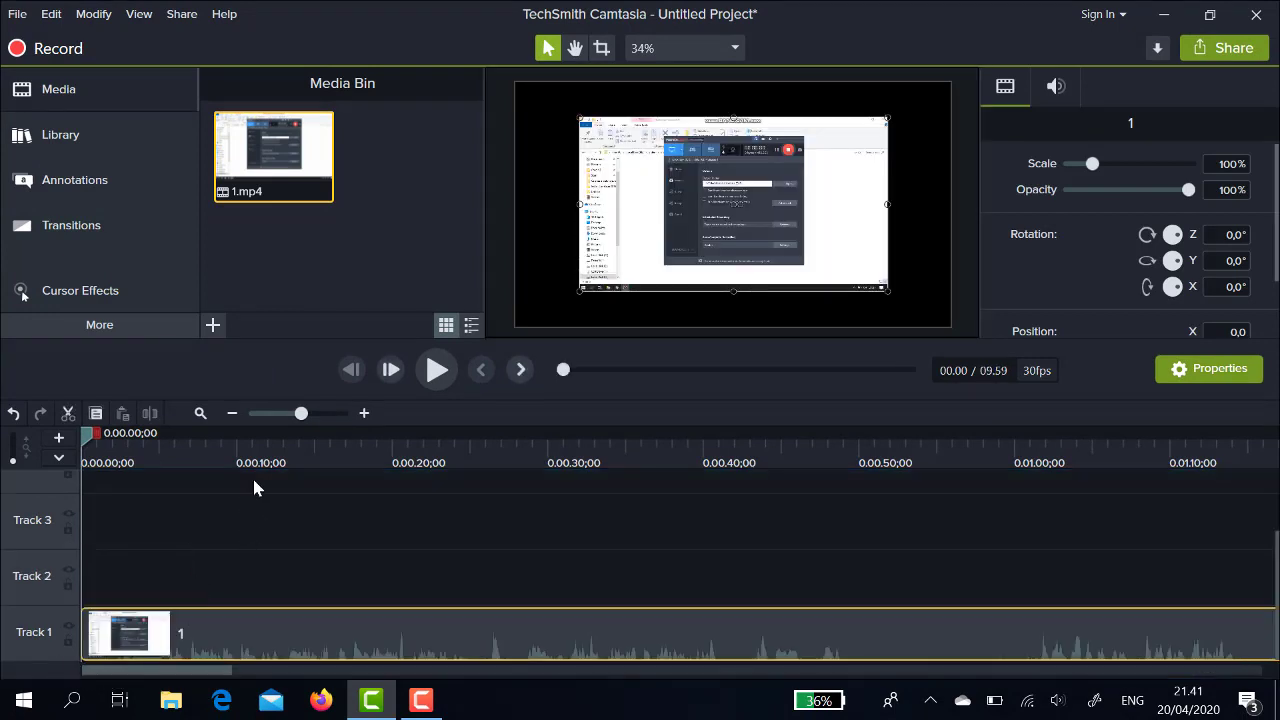
# - Turn on audio editing for the Track 1 clip and raise its volume level close to the clip's upper edge
pyautogui.click(364, 413)
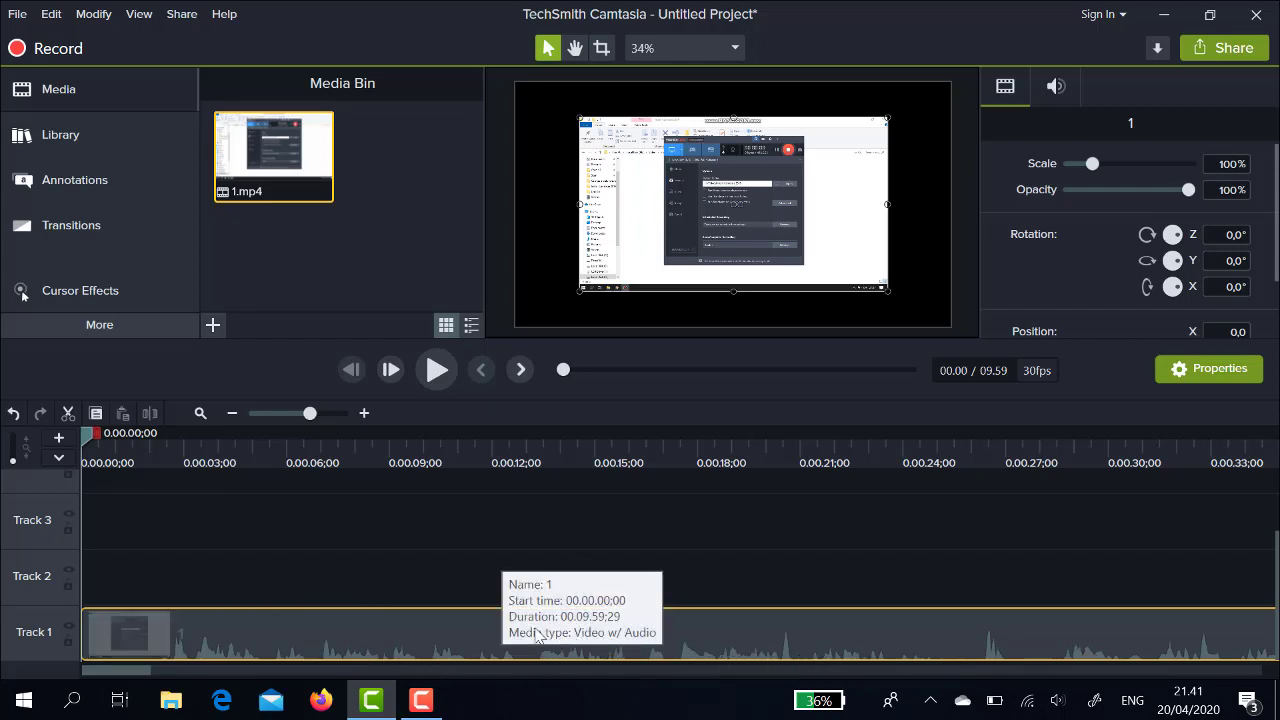
pyautogui.rightClick(438, 624)
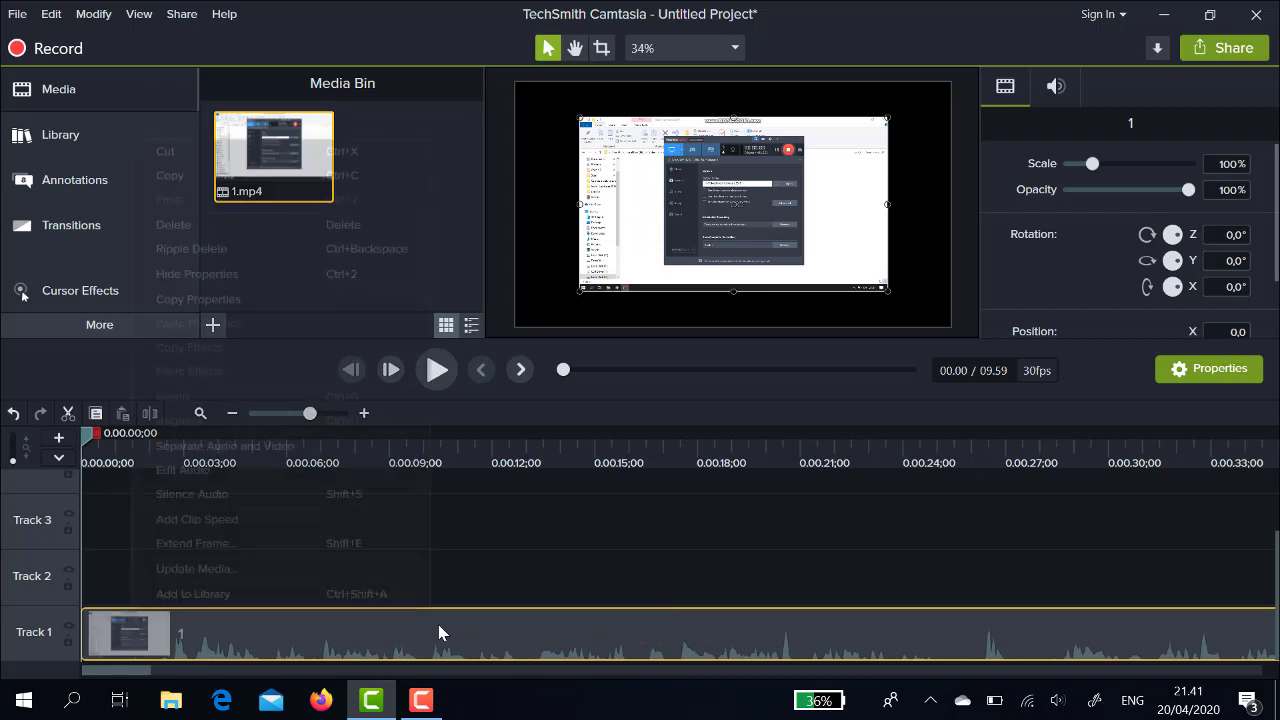
pyautogui.click(200, 470)
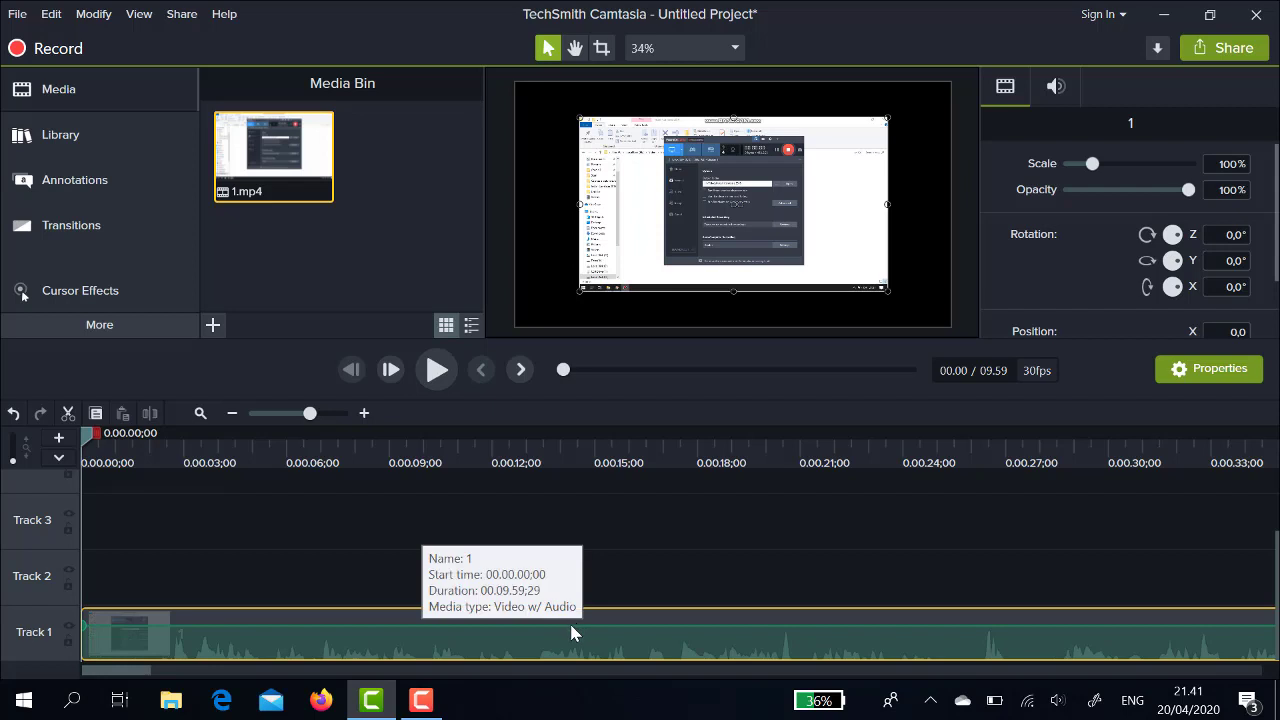
pyautogui.moveTo(570, 626); pyautogui.dragTo(574, 612)
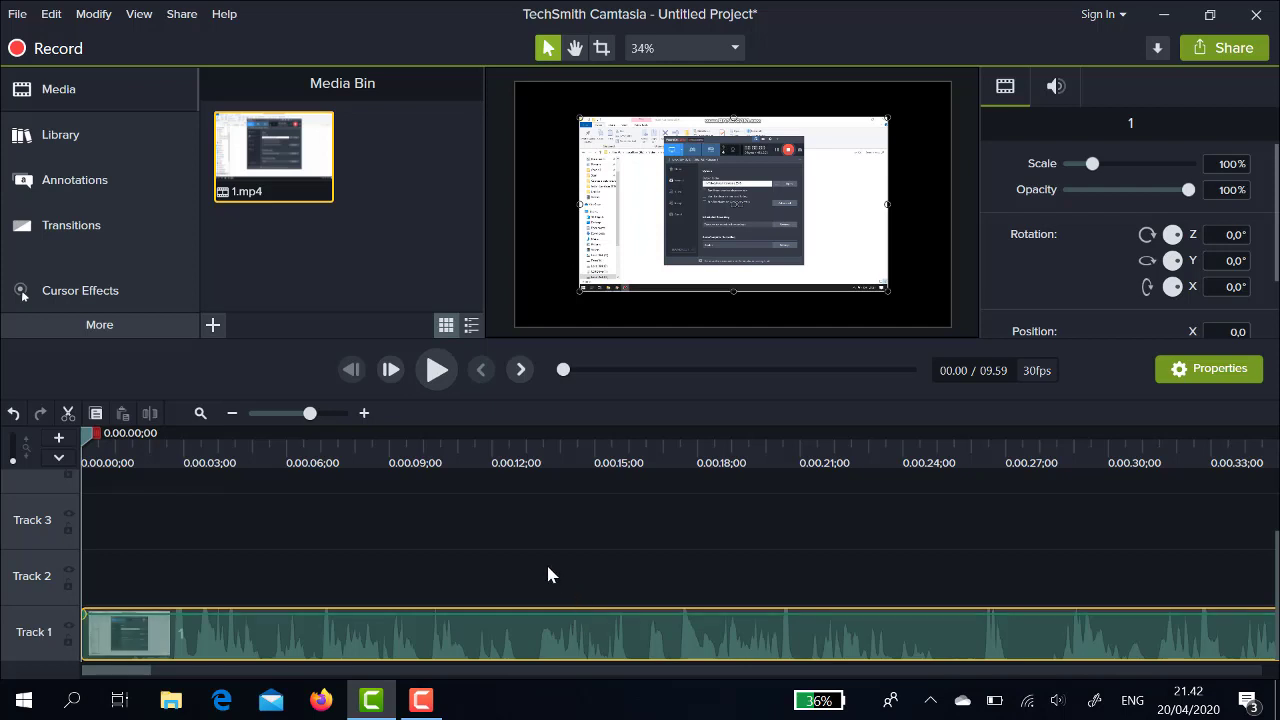
pyautogui.click(487, 521)
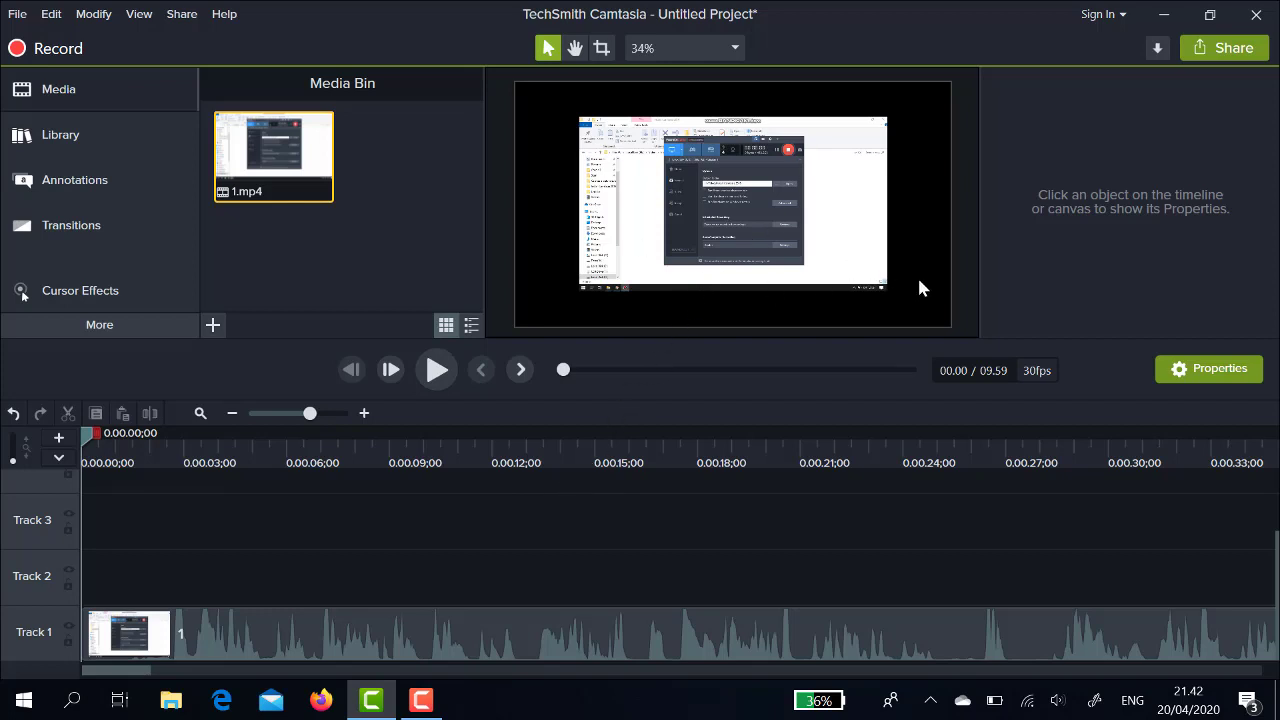
# - Enlarge the video on the canvas to a scale of about 140.7% so it fills the frame
pyautogui.click(863, 275)
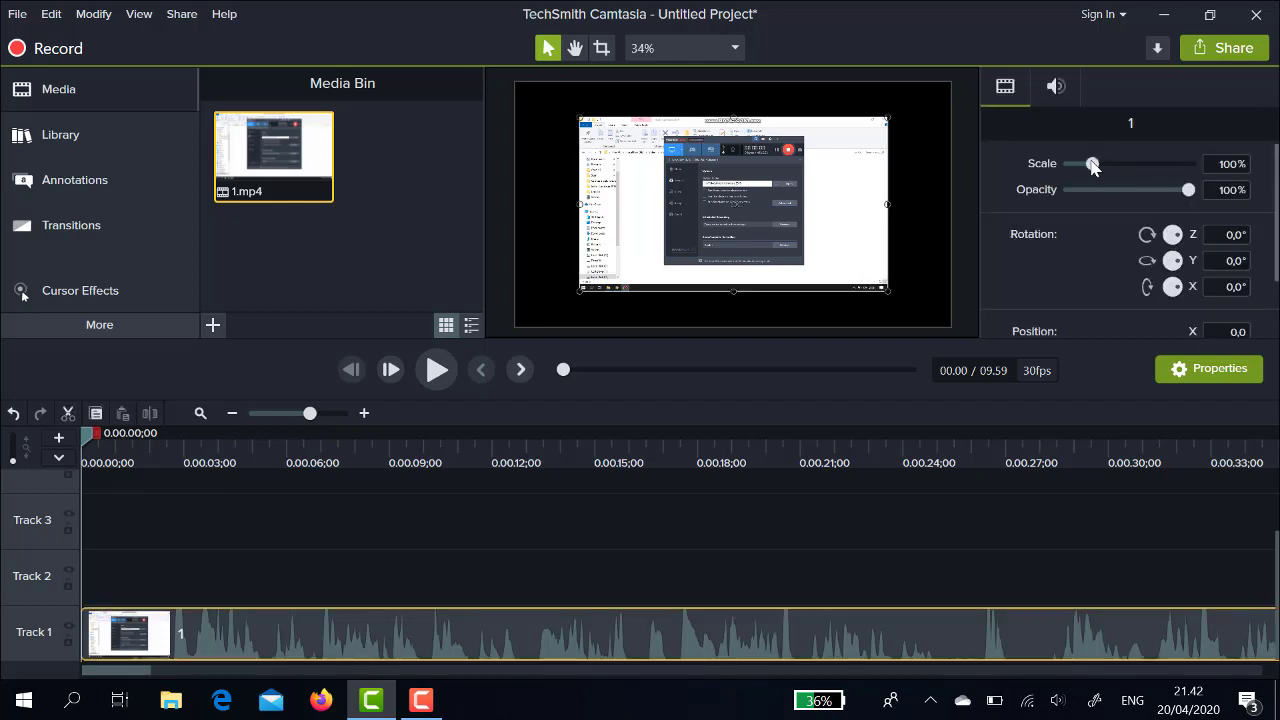
pyautogui.moveTo(1093, 167); pyautogui.dragTo(1104, 168)
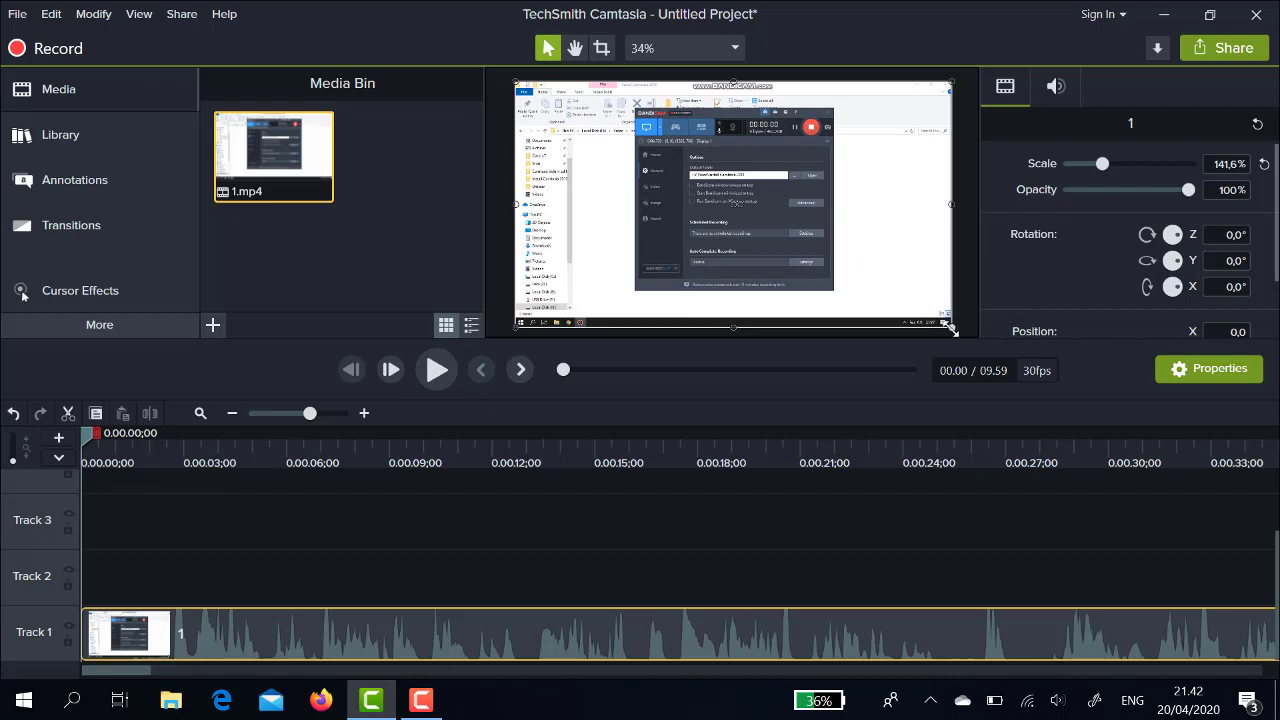
pyautogui.moveTo(952, 328)
pyautogui.mouseDown()
pyautogui.moveTo(914, 309)
pyautogui.moveTo(948, 323)
pyautogui.mouseUp()
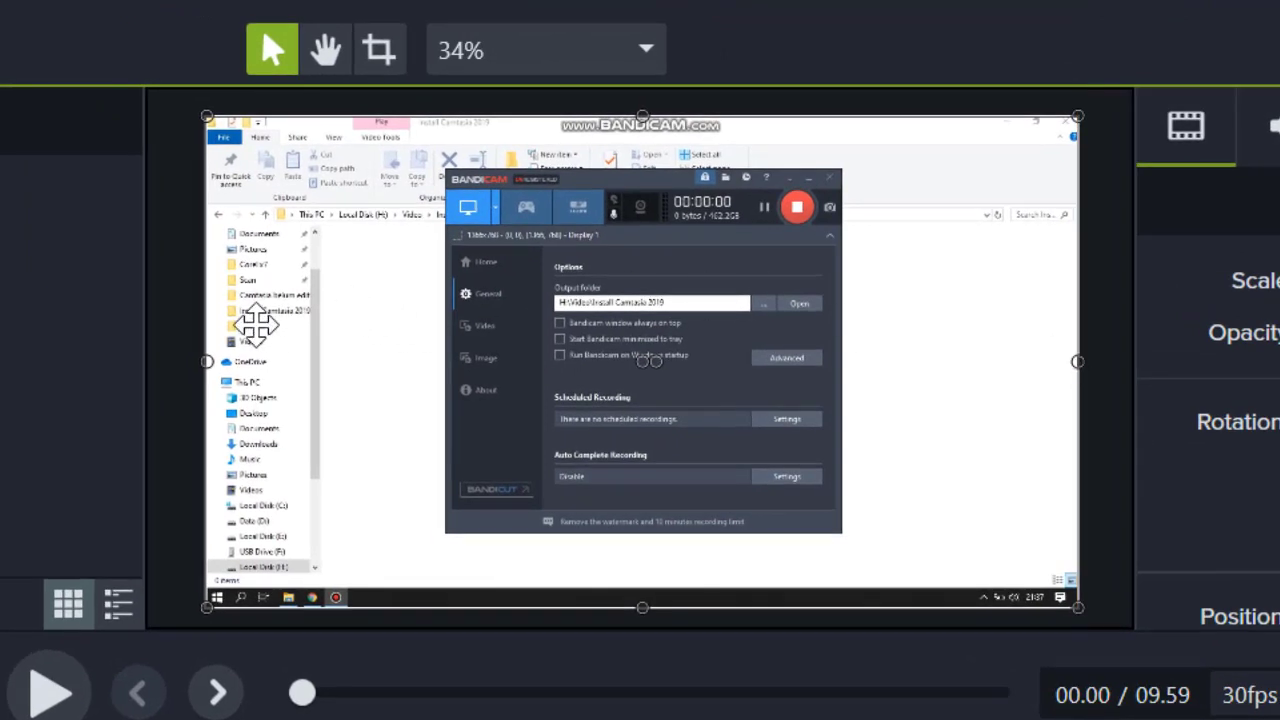
pyautogui.moveTo(200, 358); pyautogui.dragTo(210, 358)
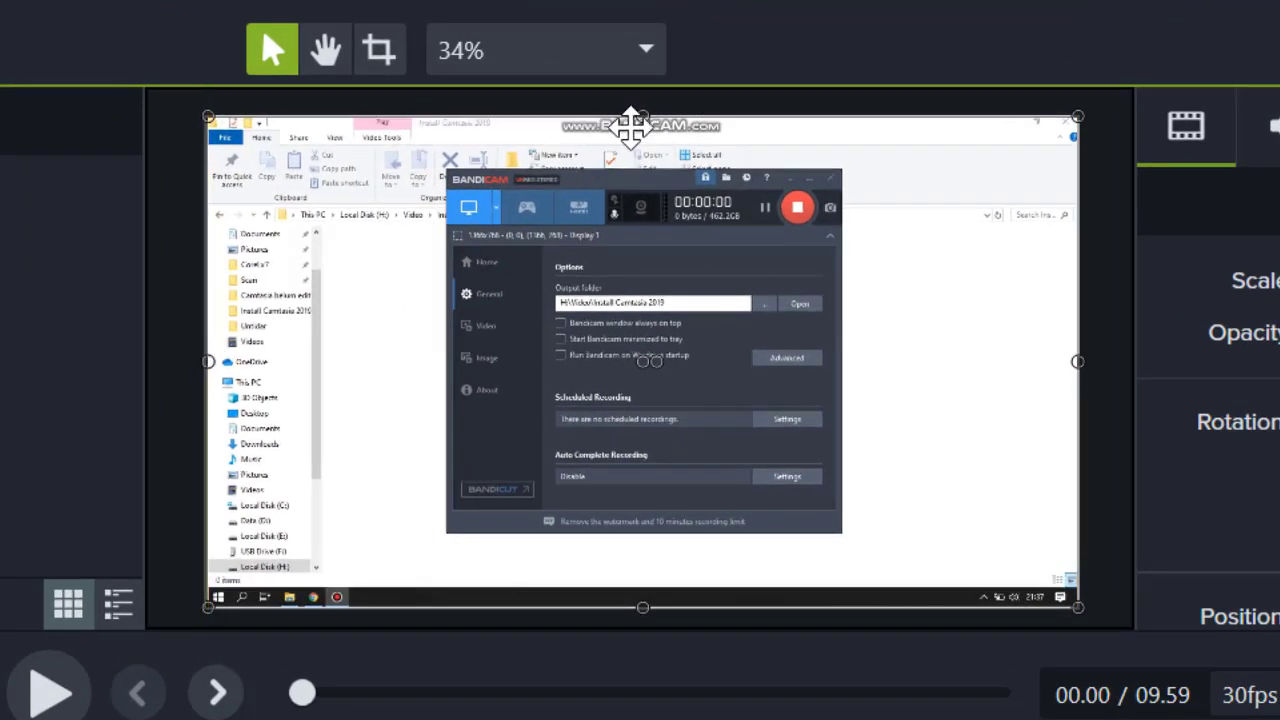
pyautogui.moveTo(649, 104); pyautogui.dragTo(646, 112)
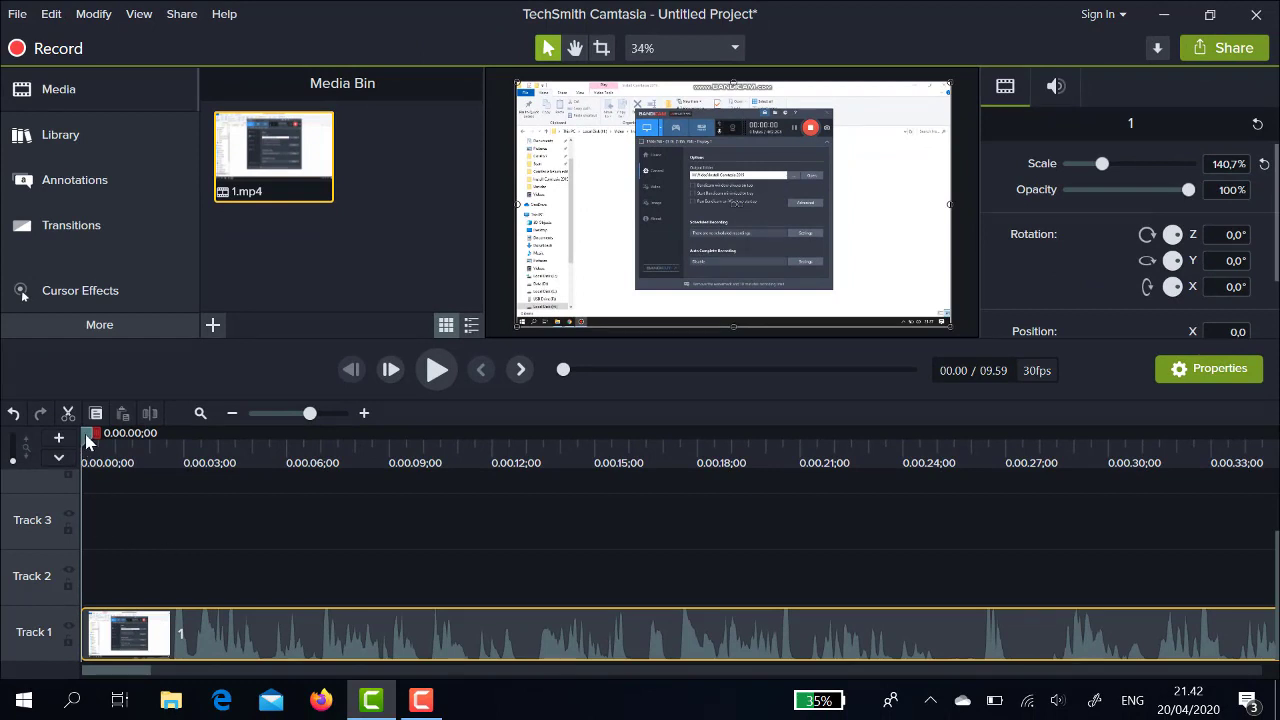
# - Split the Track 1 clip at 0.00.02;21 and split its opening piece again at 0.00.01;25
pyautogui.click(365, 413)
pyautogui.moveTo(86, 442); pyautogui.dragTo(270, 477)
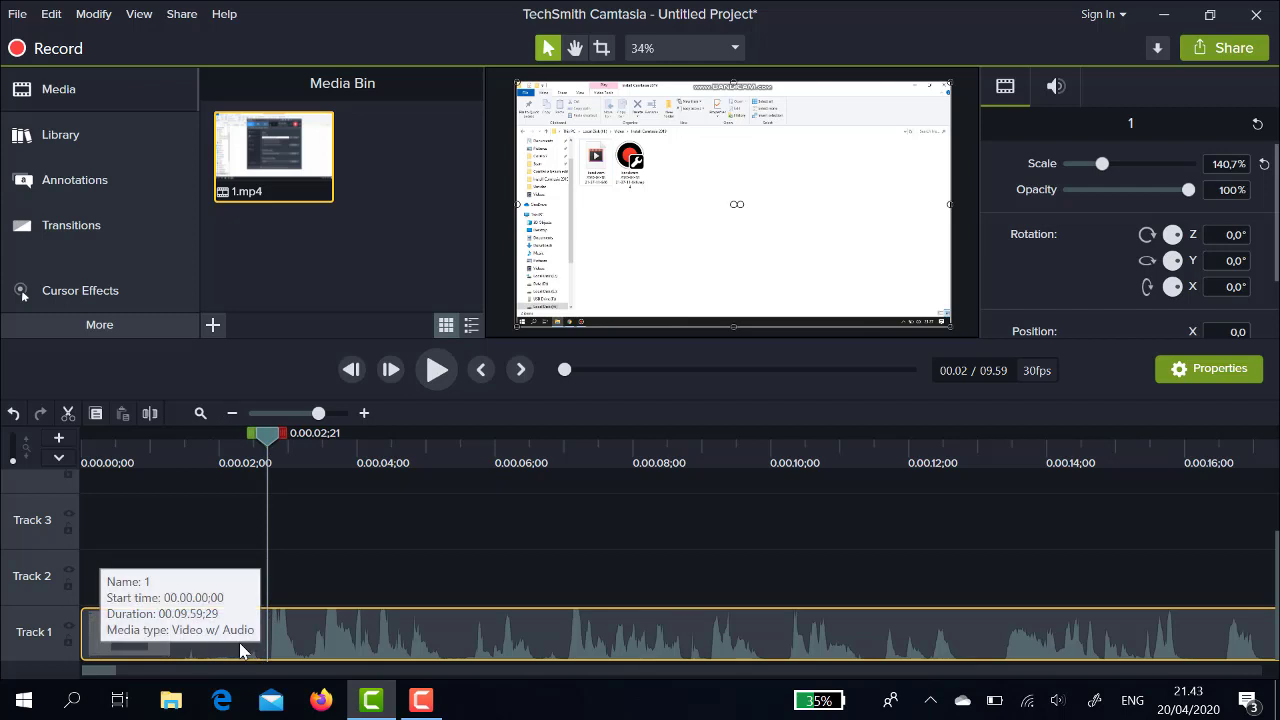
pyautogui.click(151, 414)
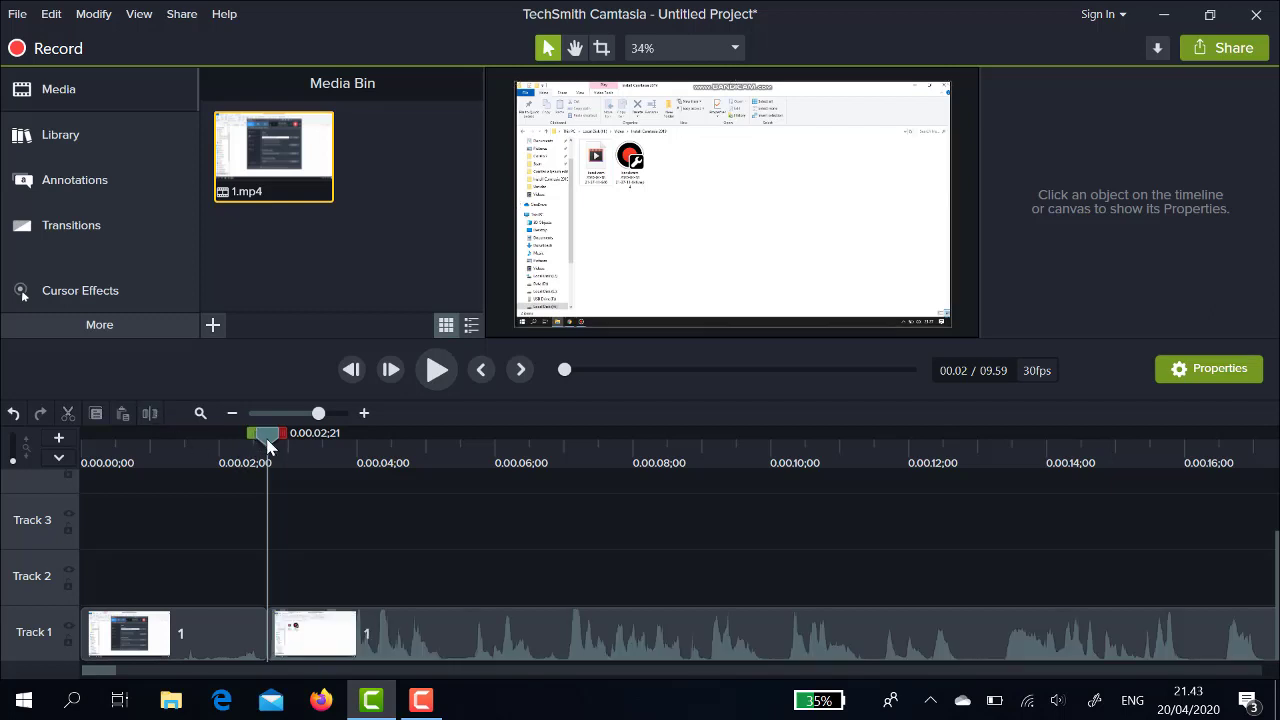
pyautogui.moveTo(267, 449); pyautogui.dragTo(207, 449)
pyautogui.click(188, 630)
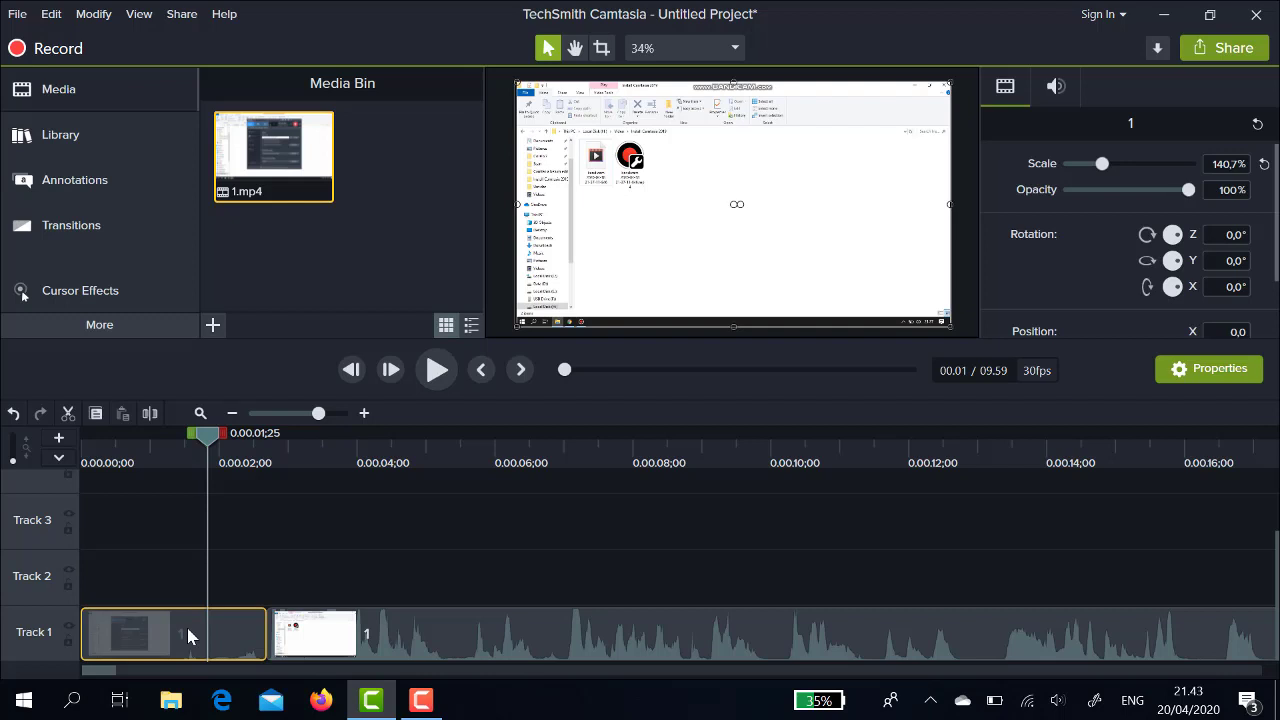
pyautogui.press('s')
# - Delete the two short opening pieces and move the remaining clip to the start of Track 1
pyautogui.click(234, 628)
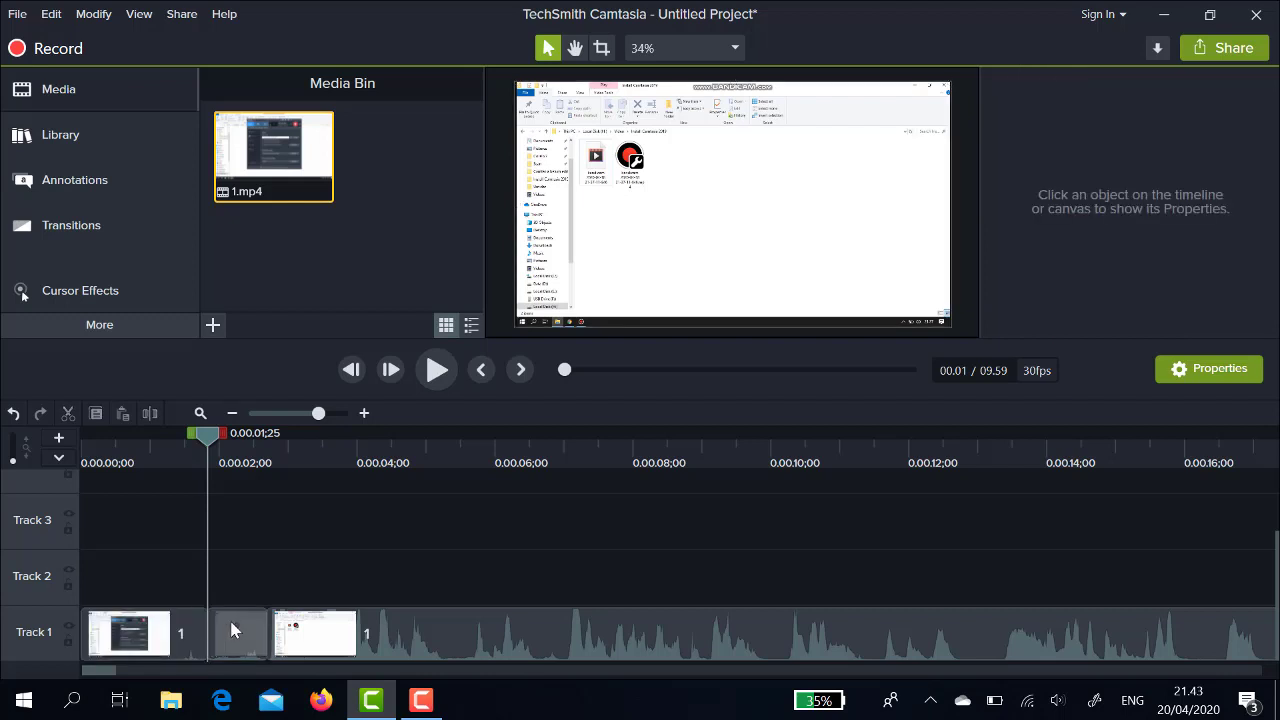
pyautogui.moveTo(236, 597); pyautogui.dragTo(241, 558)
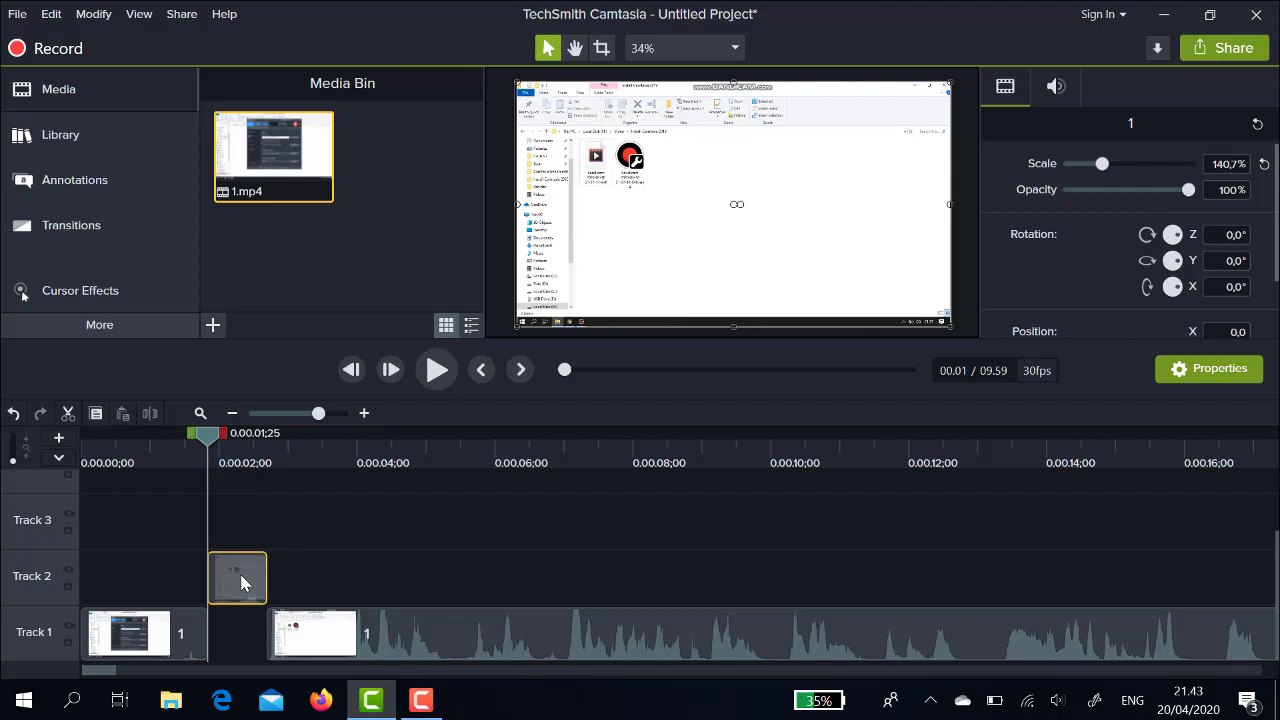
pyautogui.press('Delete')
pyautogui.click(167, 622)
pyautogui.press('Delete')
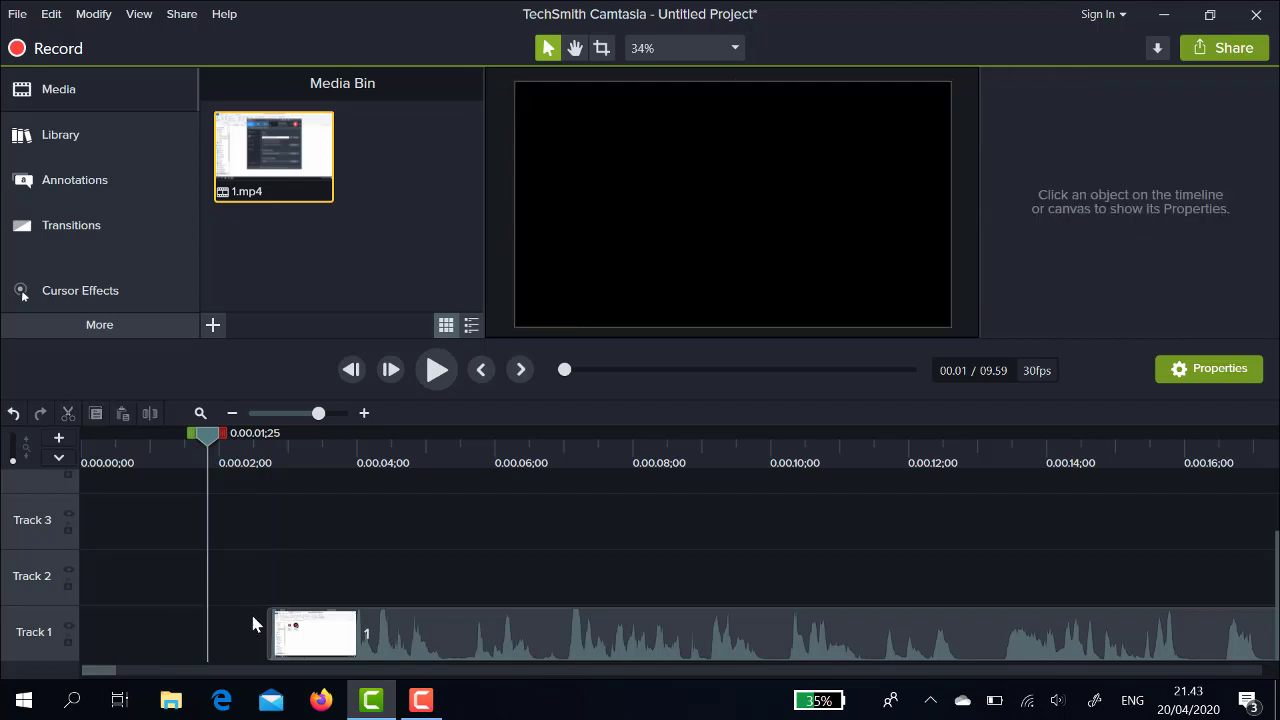
pyautogui.moveTo(405, 645); pyautogui.dragTo(196, 652)
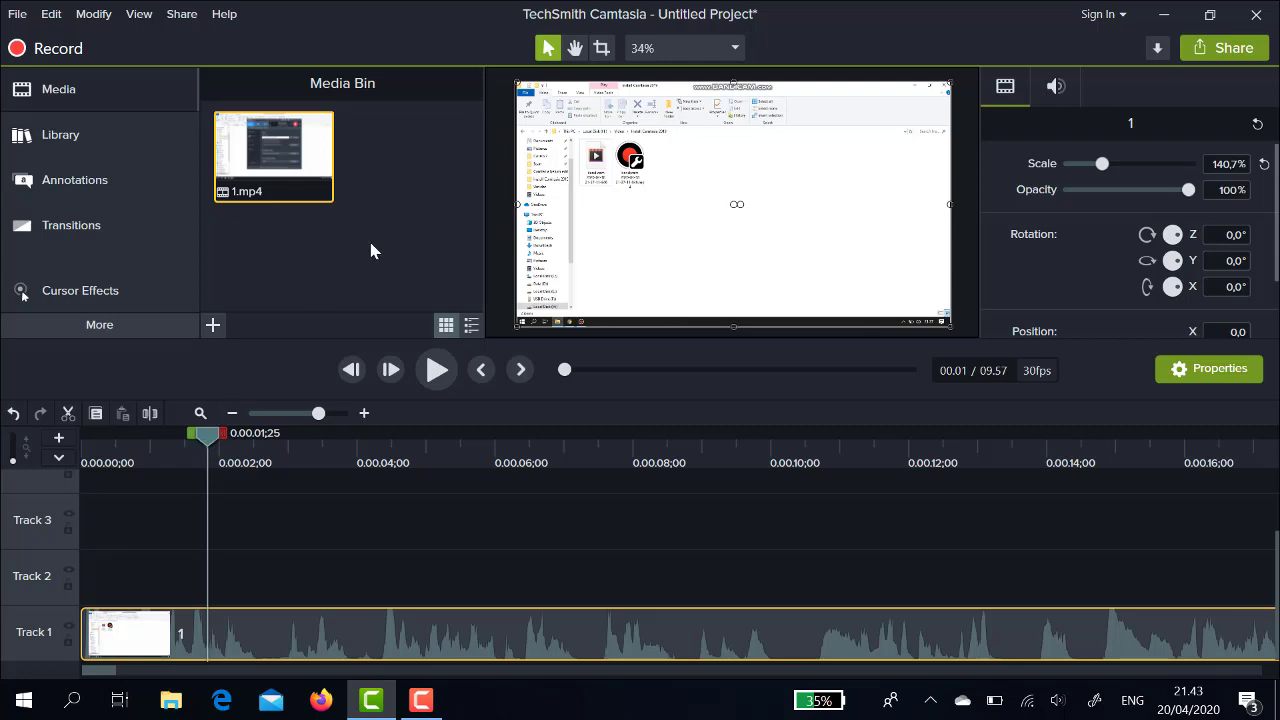
# - Import the background intro image and place it at the start of Track 2 above the video
pyautogui.click(213, 328)
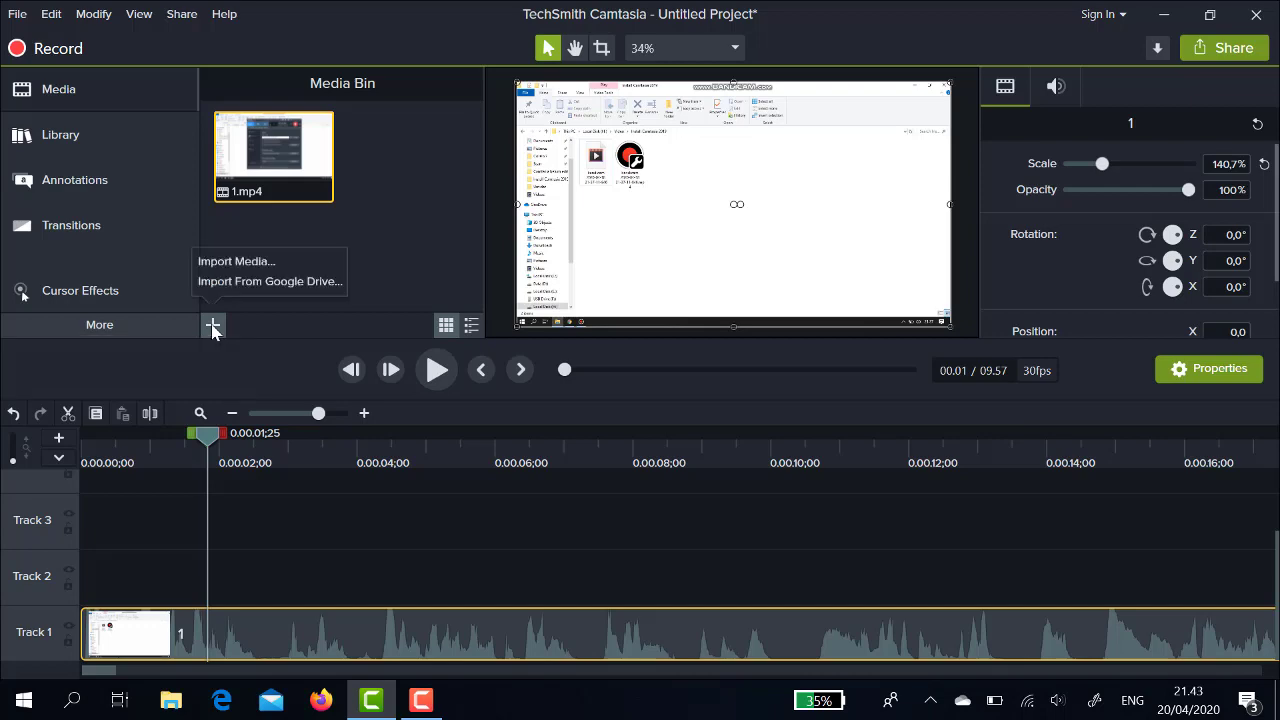
pyautogui.click(243, 264)
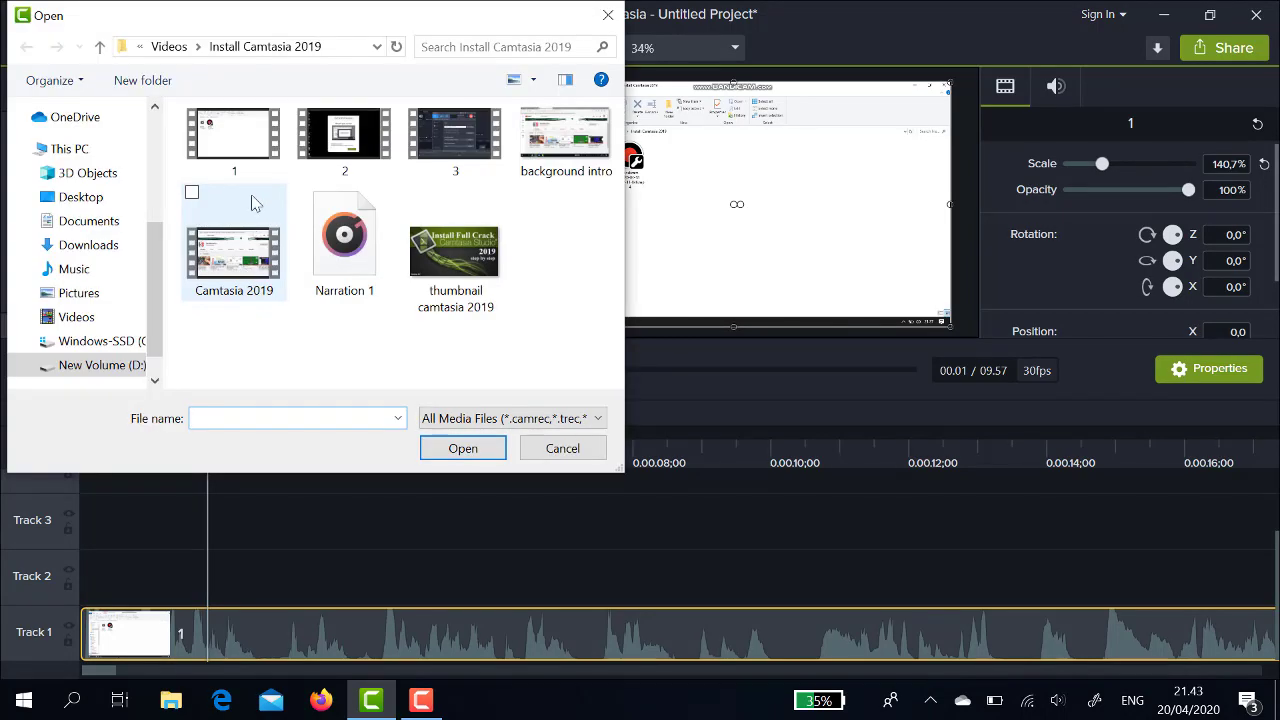
pyautogui.click(573, 145)
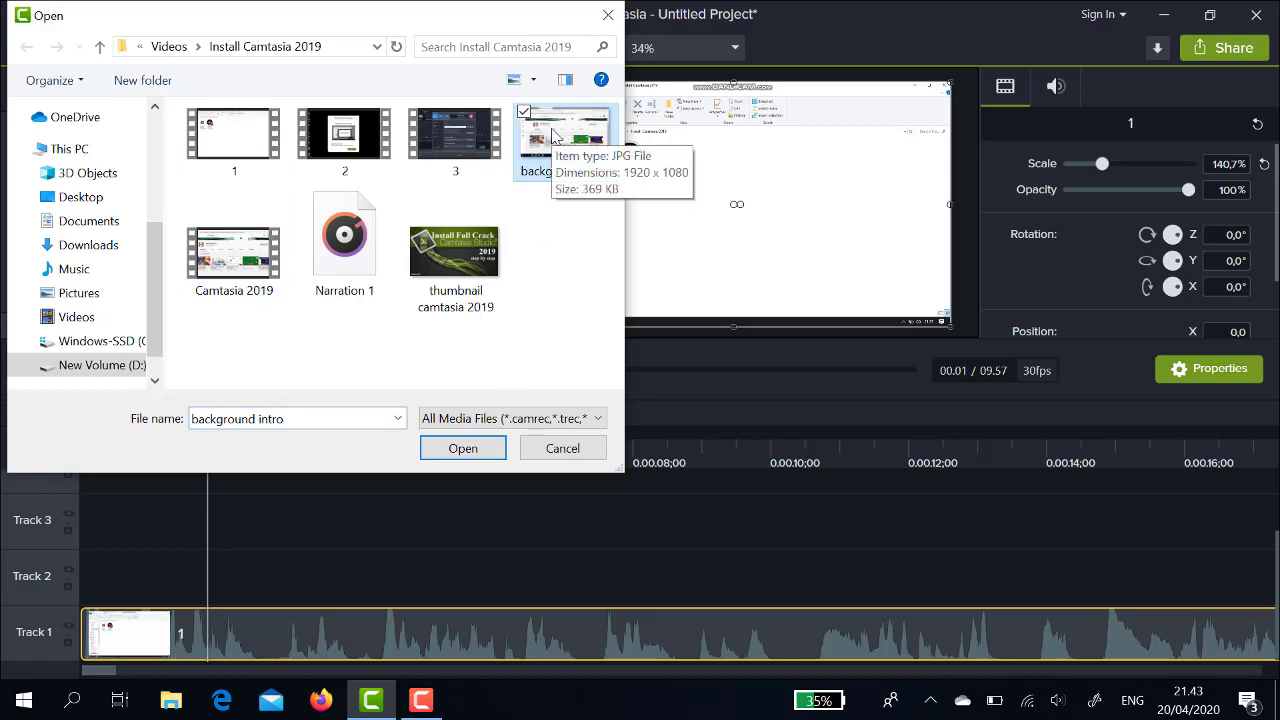
pyautogui.click(484, 450)
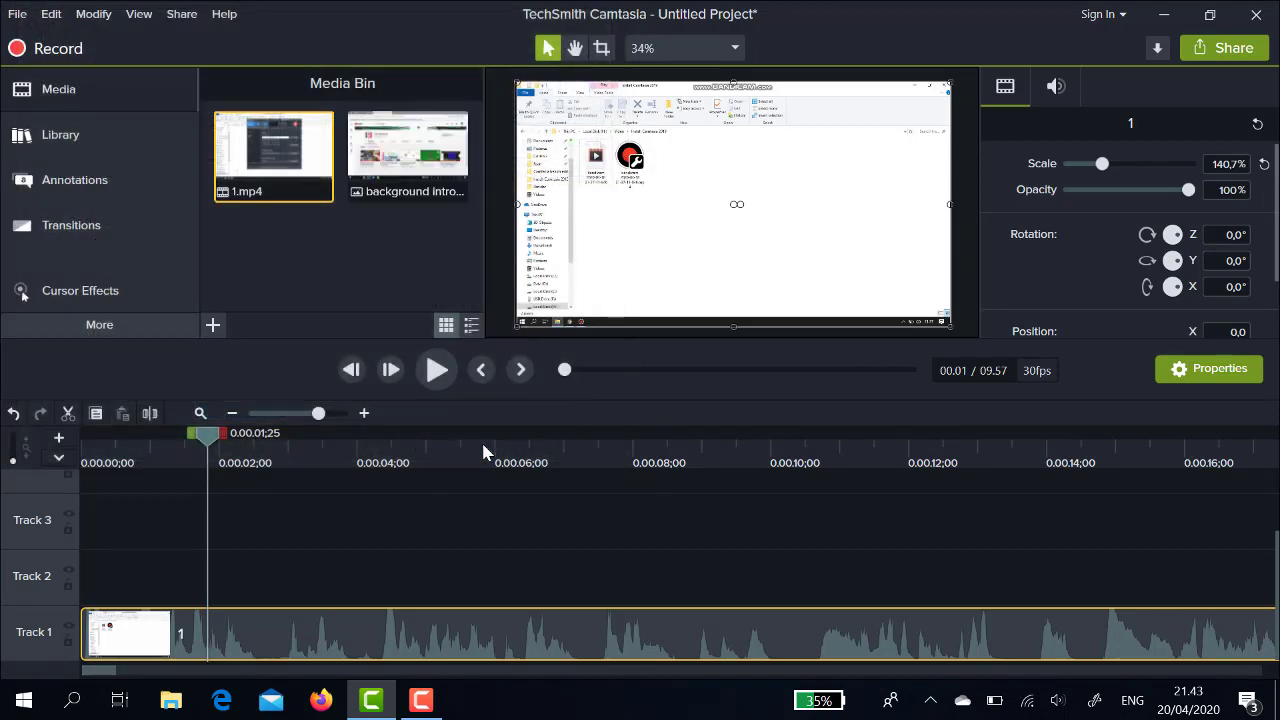
pyautogui.moveTo(423, 200); pyautogui.dragTo(49, 605)
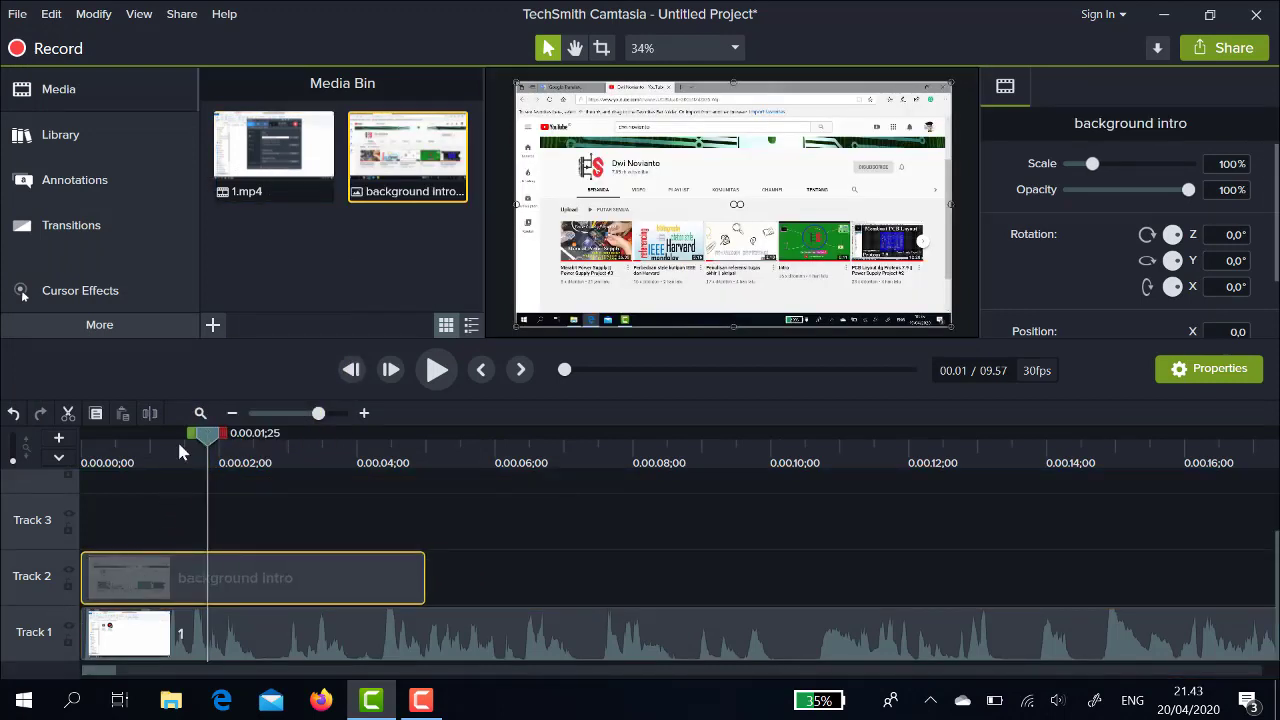
# - Scrub from the start past the end of the background intro image, and place the playhead at 0.01.12;16
pyautogui.click(85, 447)
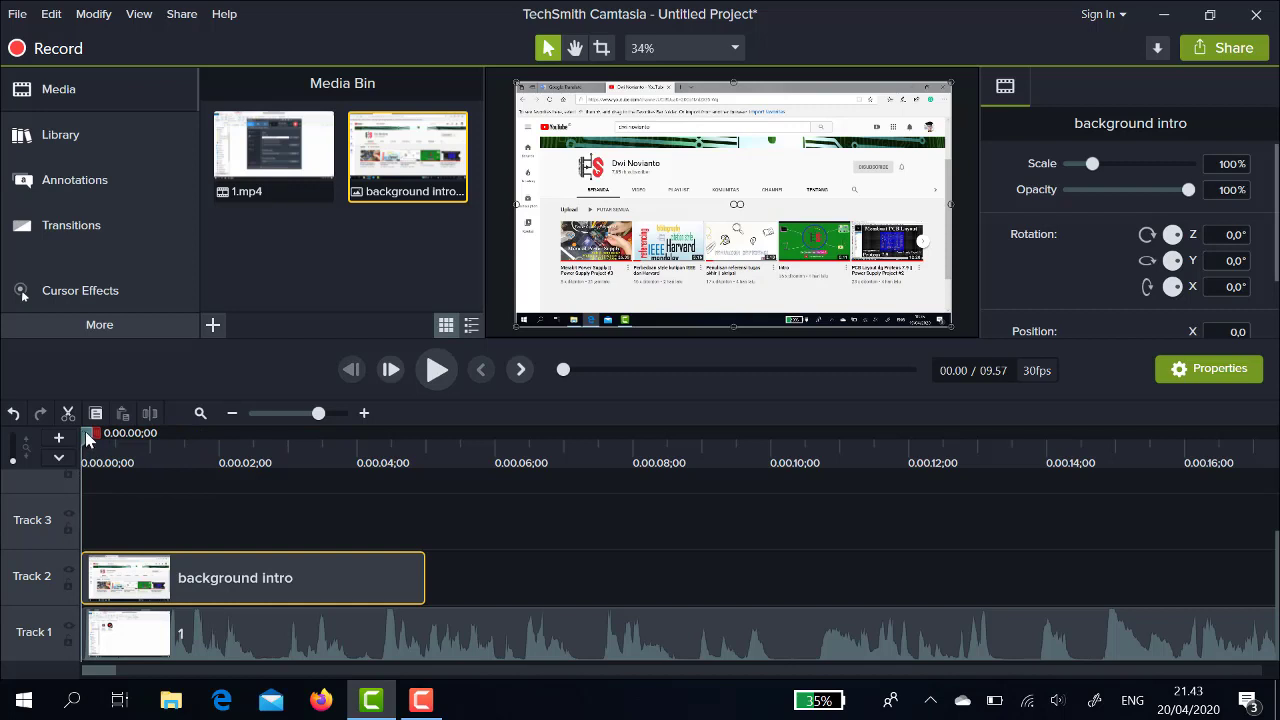
pyautogui.moveTo(85, 431); pyautogui.dragTo(436, 465)
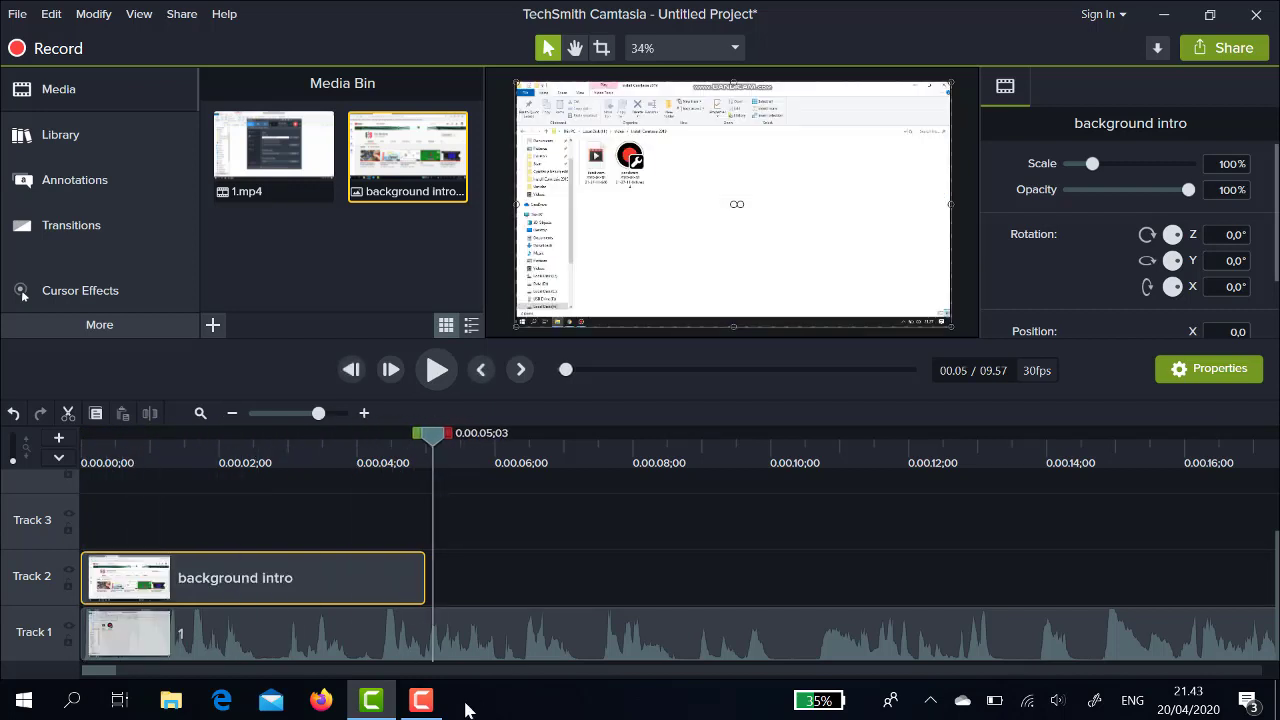
pyautogui.moveTo(107, 671); pyautogui.dragTo(136, 674)
pyautogui.moveTo(150, 672); pyautogui.dragTo(163, 672)
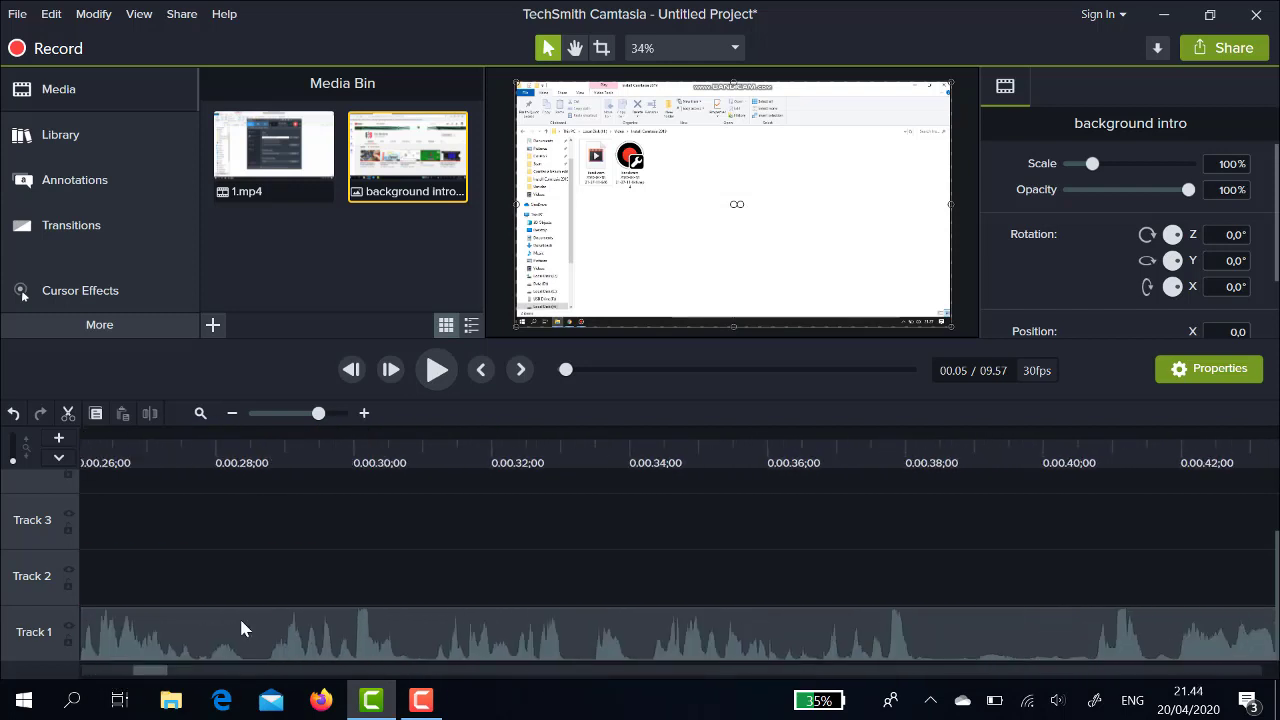
pyautogui.click(448, 443)
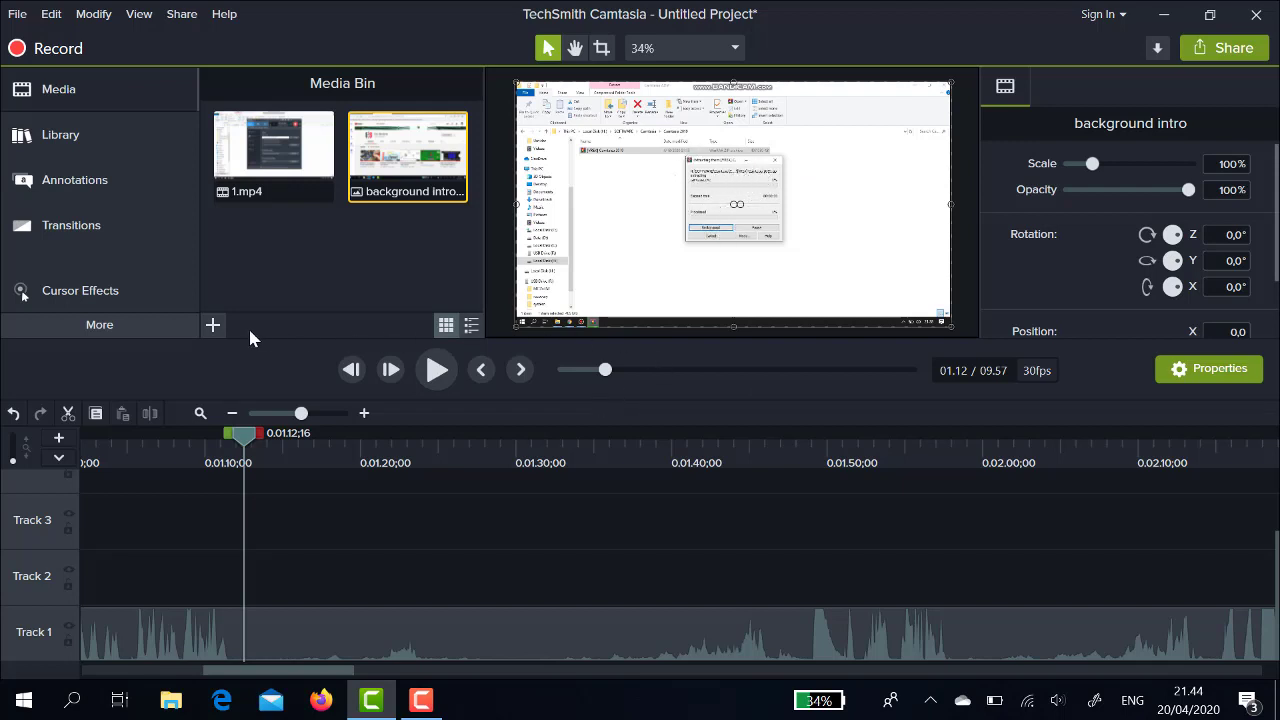
# - Add a Zoom-n-Pan animation to the Track 1 video at 0.01.12;16 with the zoom set to 200%
pyautogui.click(25, 300)
pyautogui.click(100, 325)
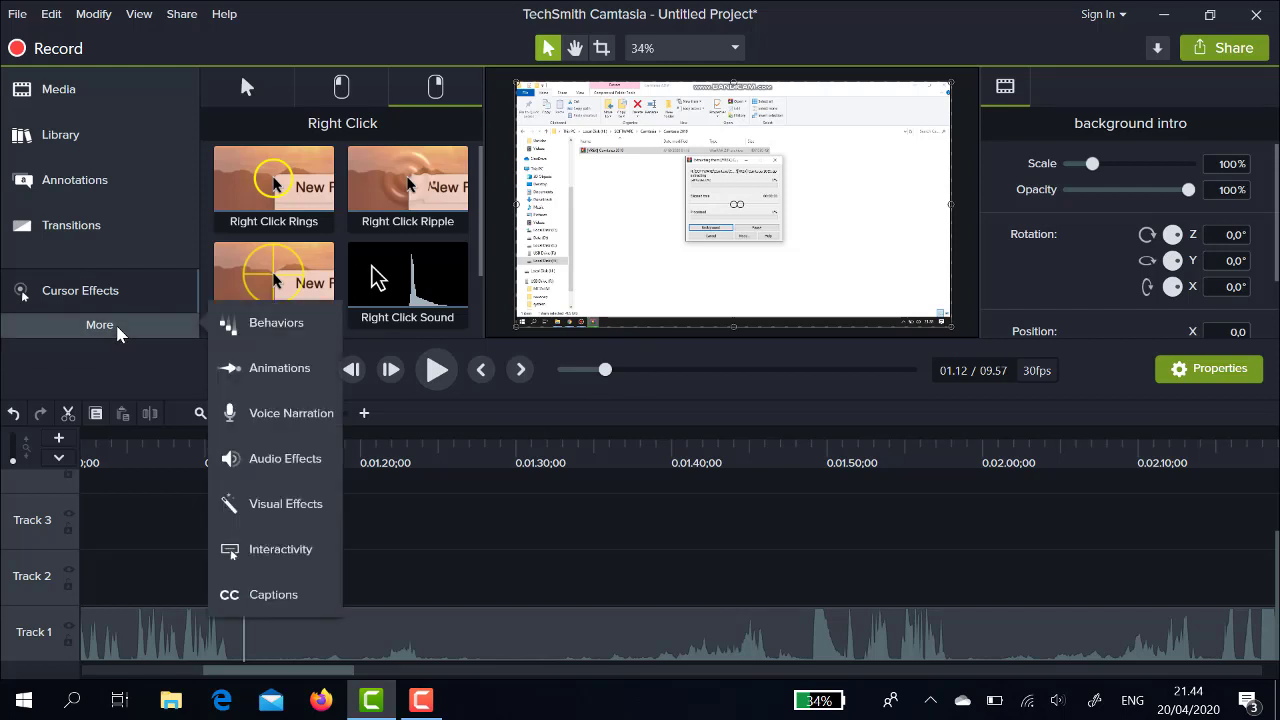
pyautogui.click(297, 380)
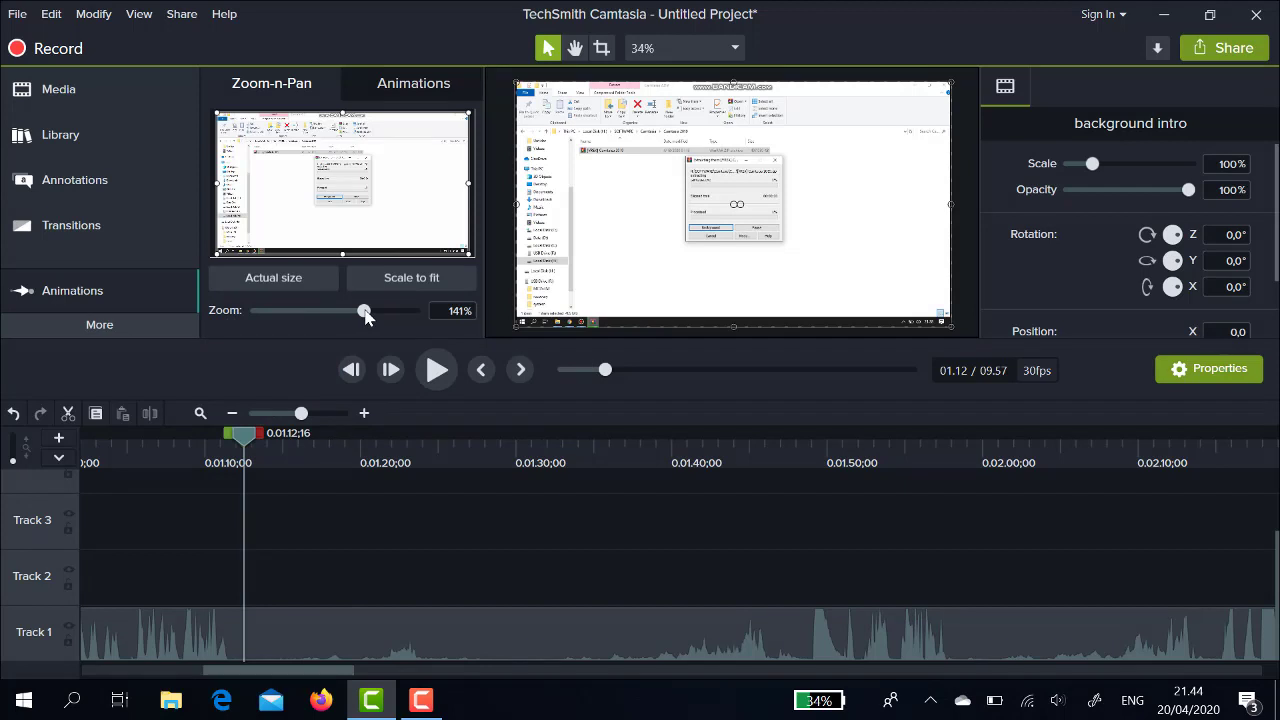
pyautogui.moveTo(365, 316); pyautogui.dragTo(389, 318)
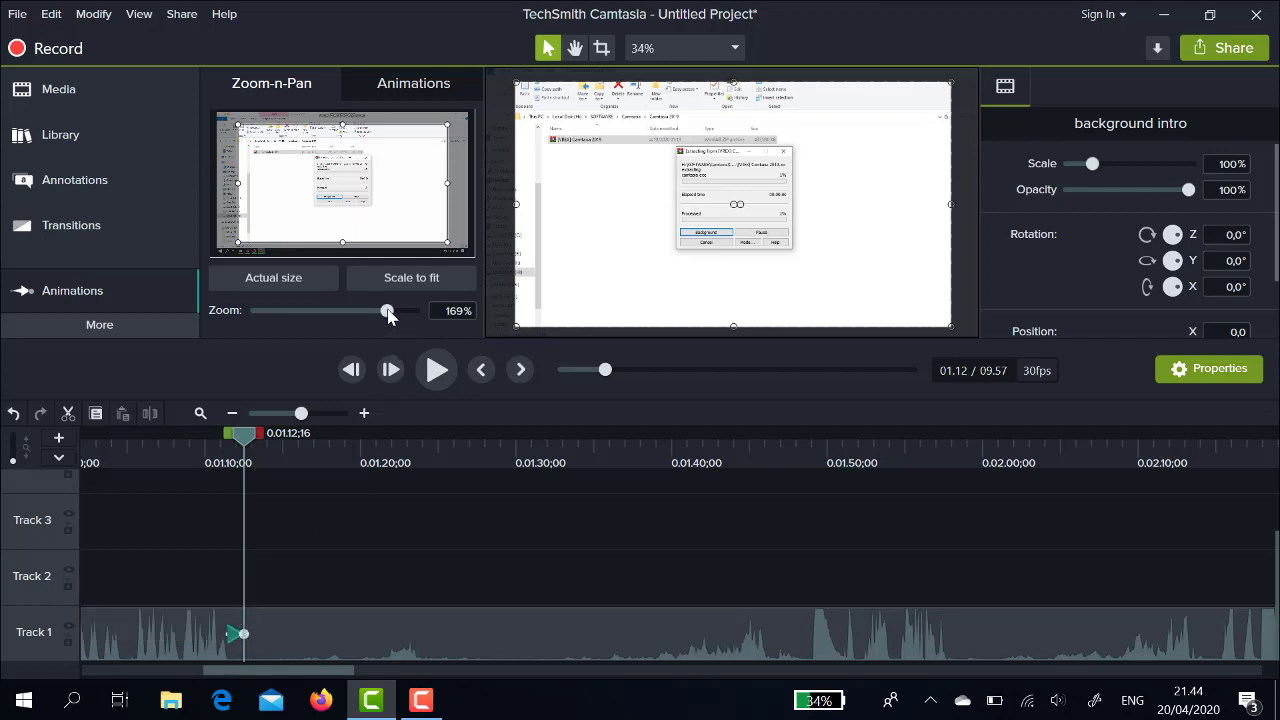
pyautogui.moveTo(388, 316); pyautogui.dragTo(421, 309)
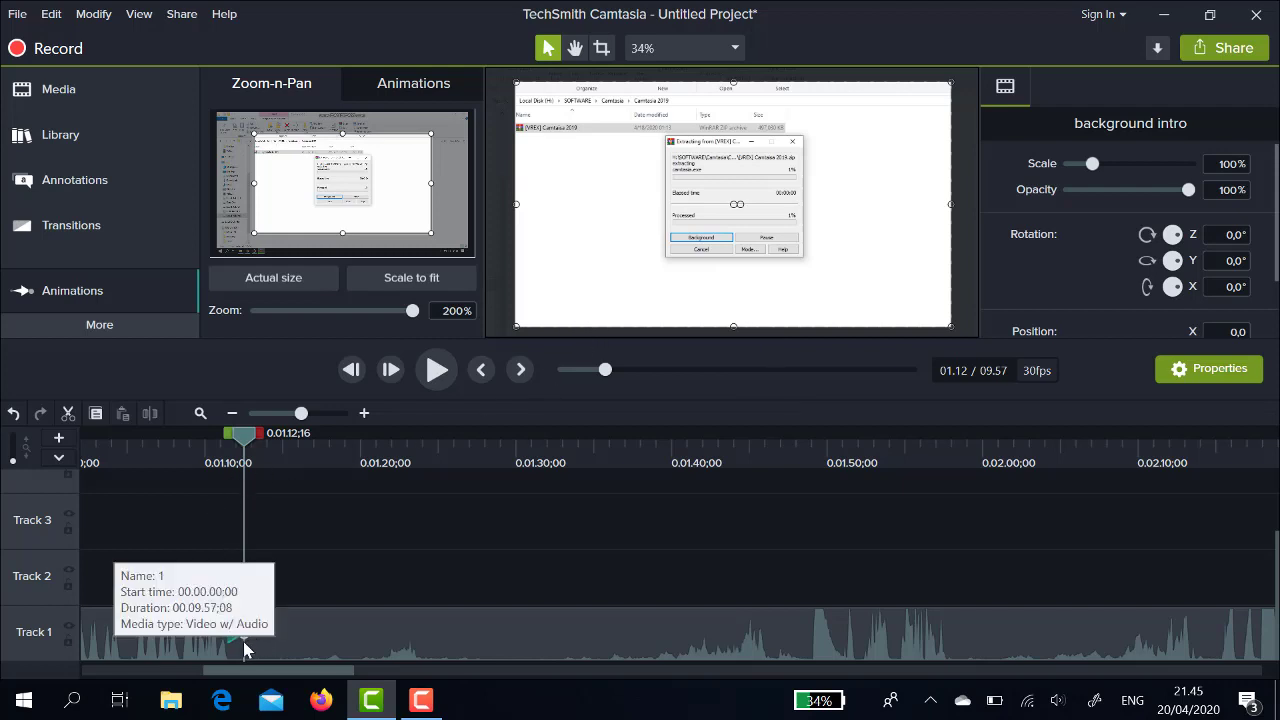
# - Preview the zoom-in animation, lengthen it so it ends shortly after 0.01.14;00, and play it back again
pyautogui.moveTo(240, 447); pyautogui.dragTo(221, 447)
pyautogui.press('space')
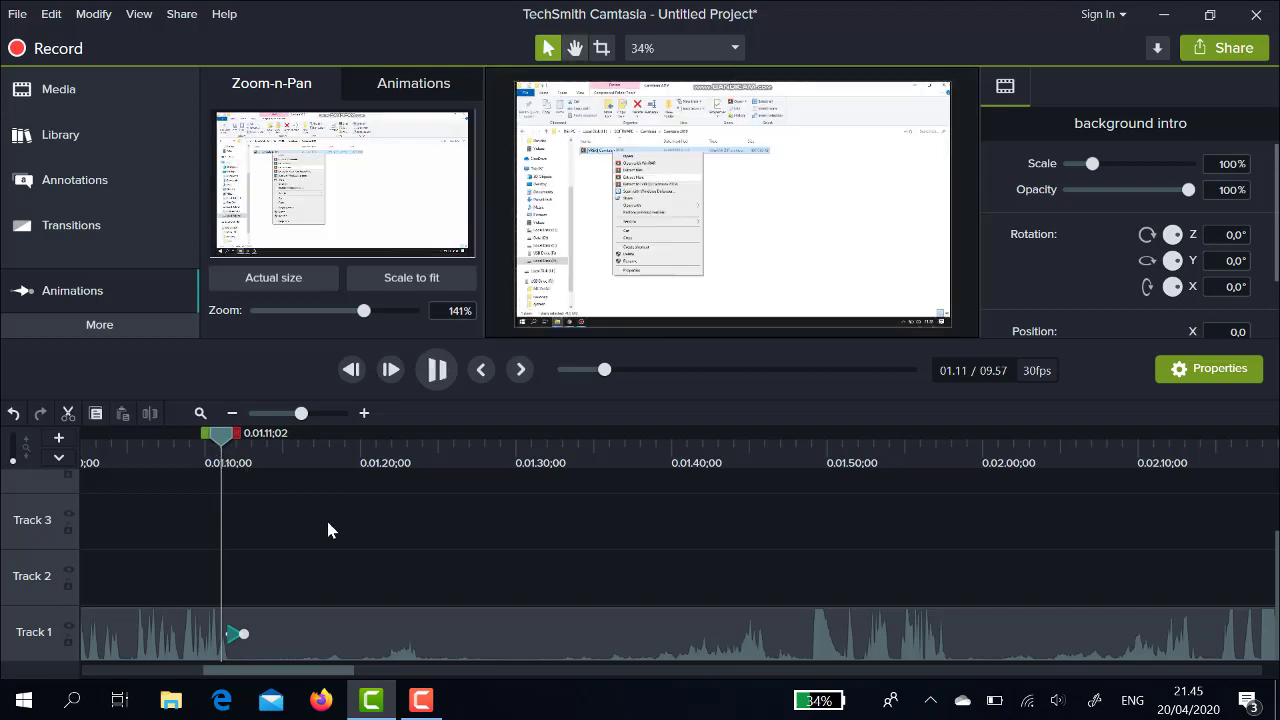
pyautogui.press('space')
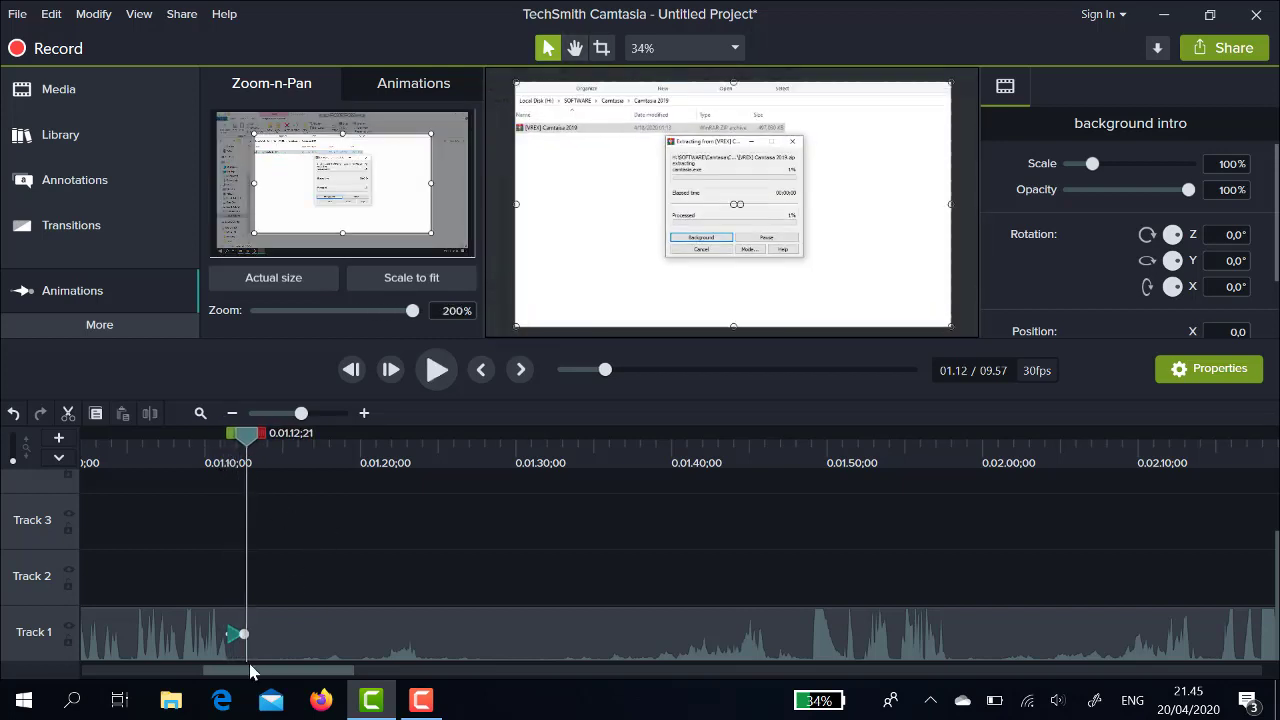
pyautogui.click(243, 634)
pyautogui.moveTo(246, 634); pyautogui.dragTo(273, 634)
pyautogui.click(226, 450)
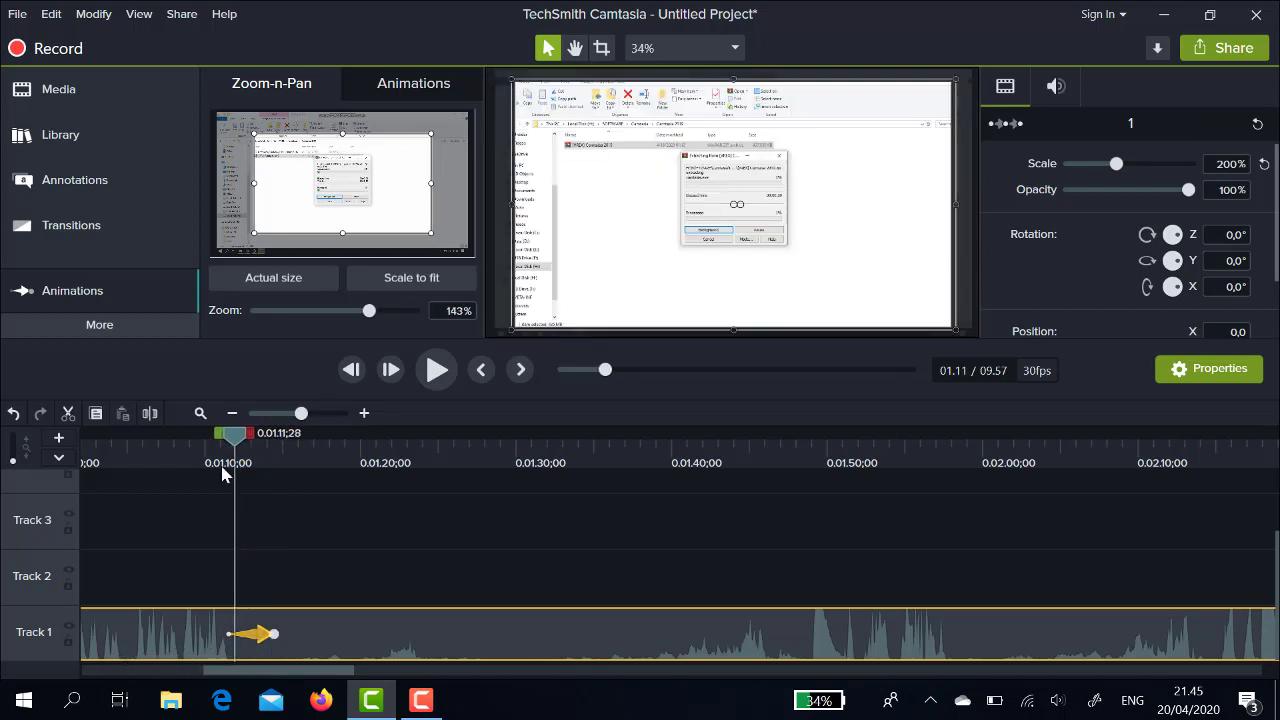
pyautogui.press('space')
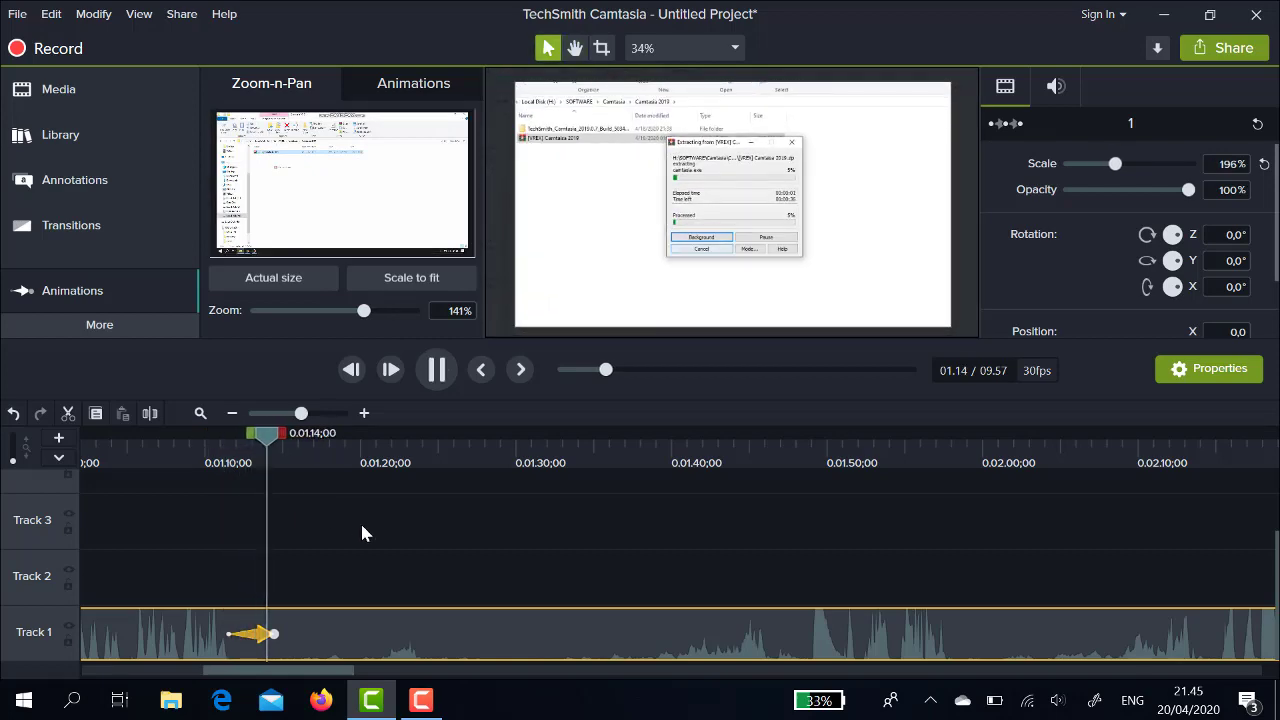
pyautogui.press('space')
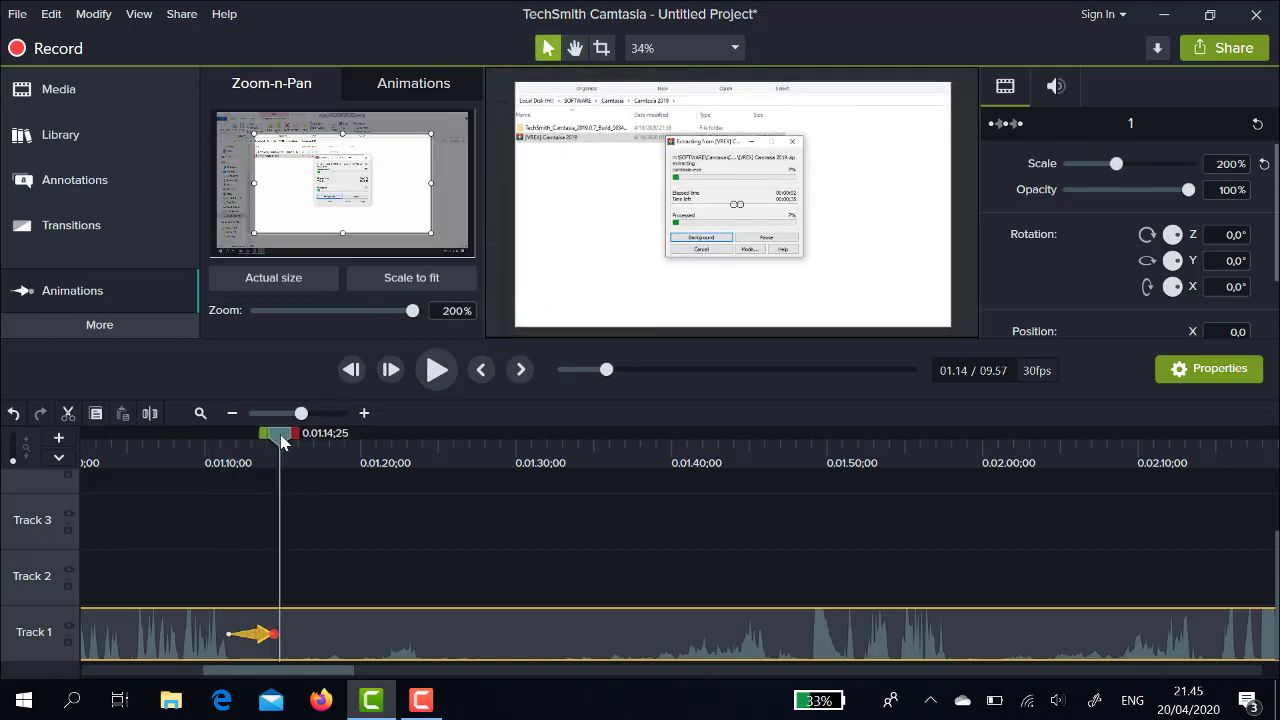
# - Add a zoom-out animation at 0.01.48;22 that scales the video back to fit the canvas
pyautogui.moveTo(287, 443); pyautogui.dragTo(808, 493)
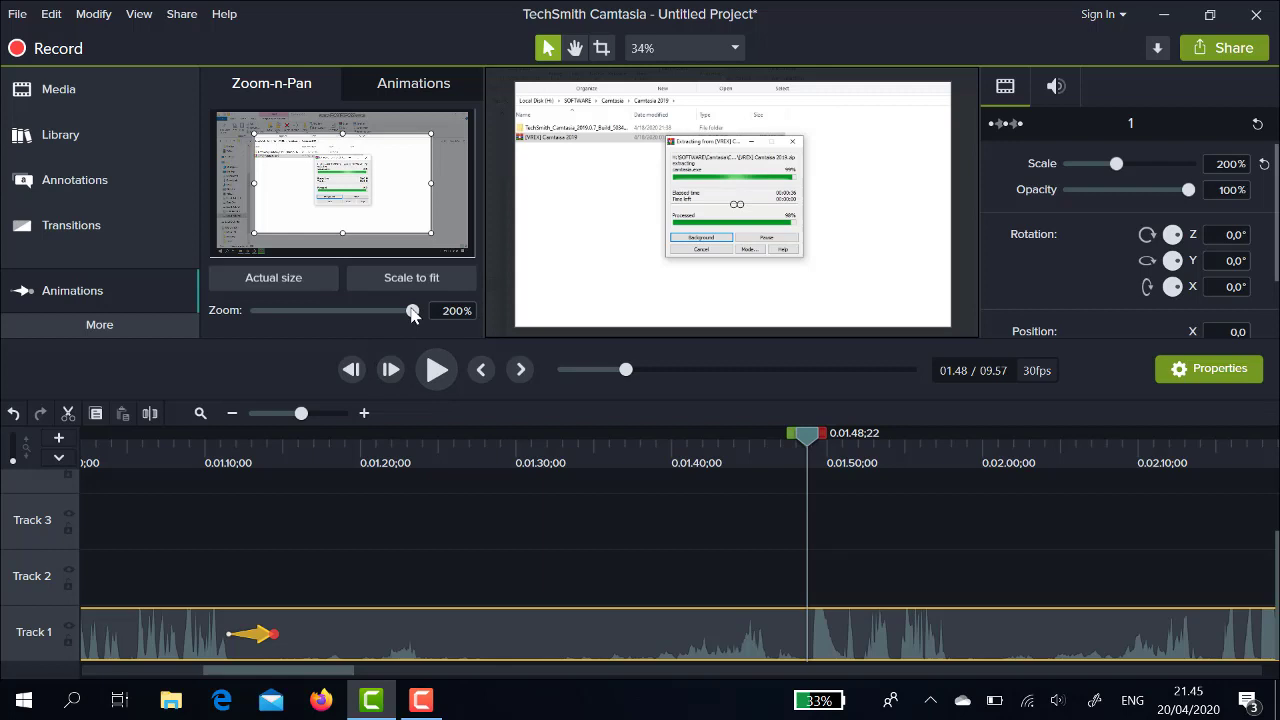
pyautogui.moveTo(412, 311); pyautogui.dragTo(387, 312)
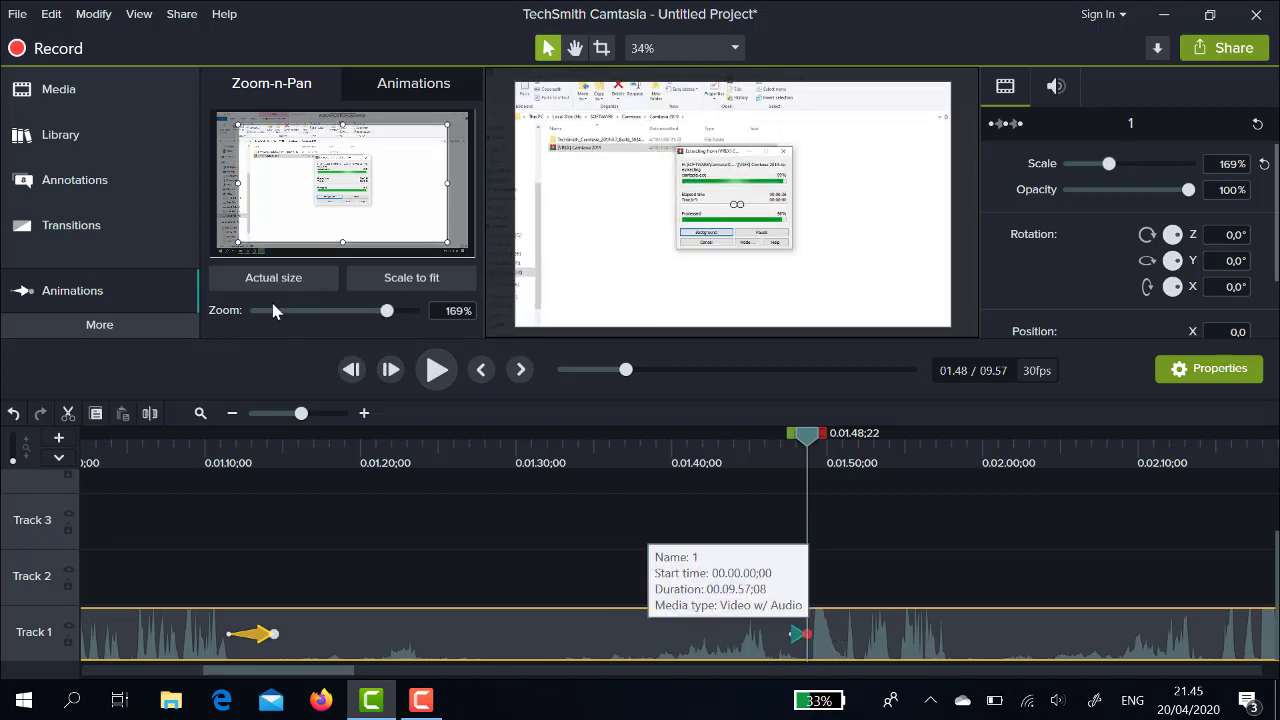
pyautogui.moveTo(388, 312); pyautogui.dragTo(364, 324)
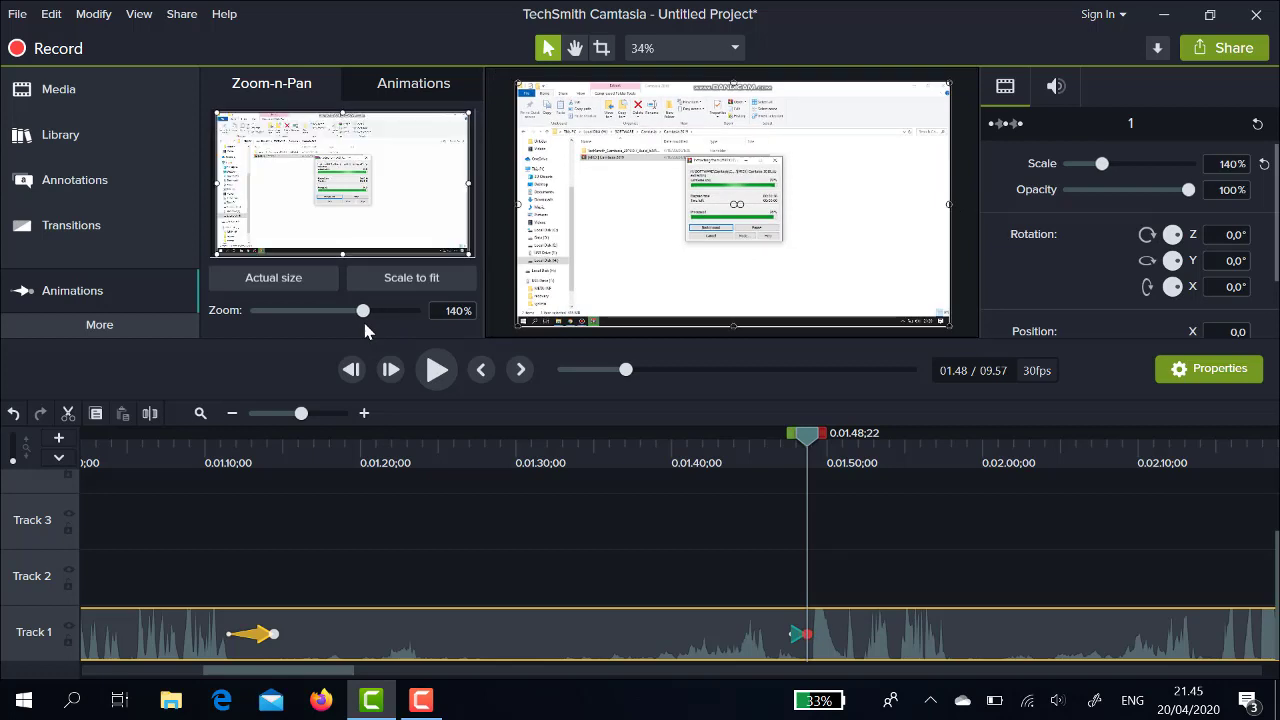
pyautogui.click(411, 286)
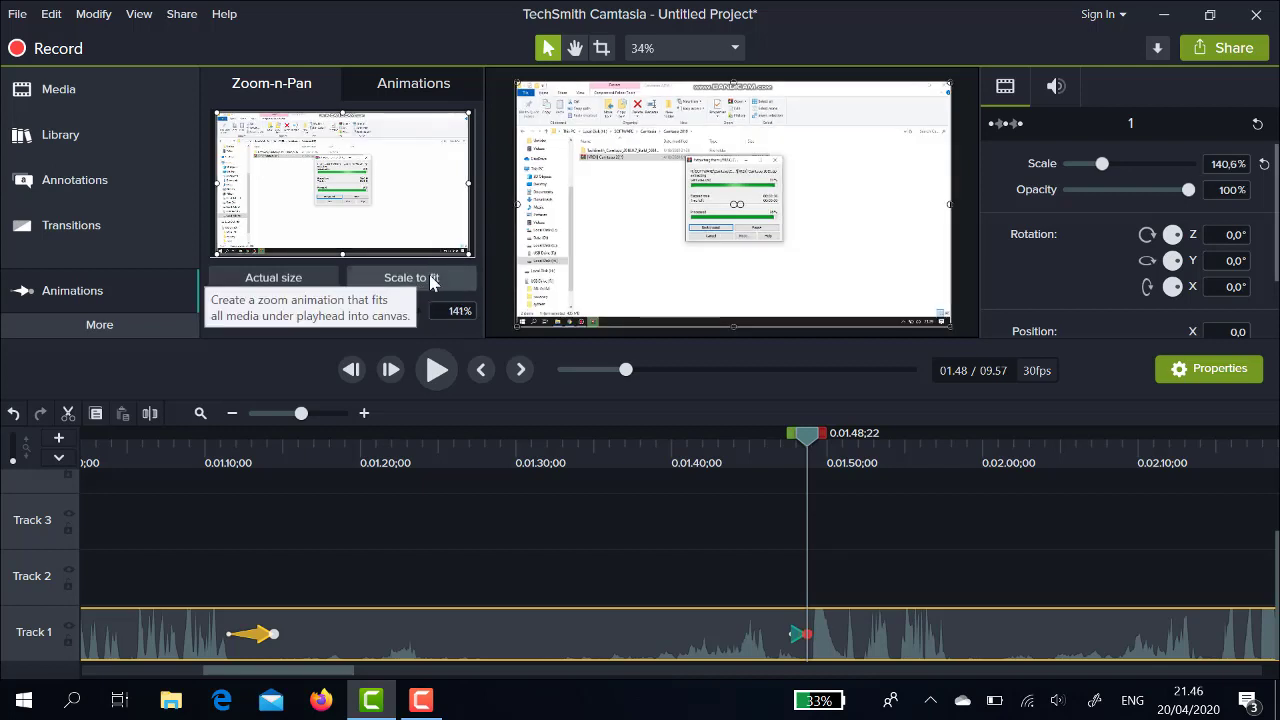
pyautogui.click(305, 286)
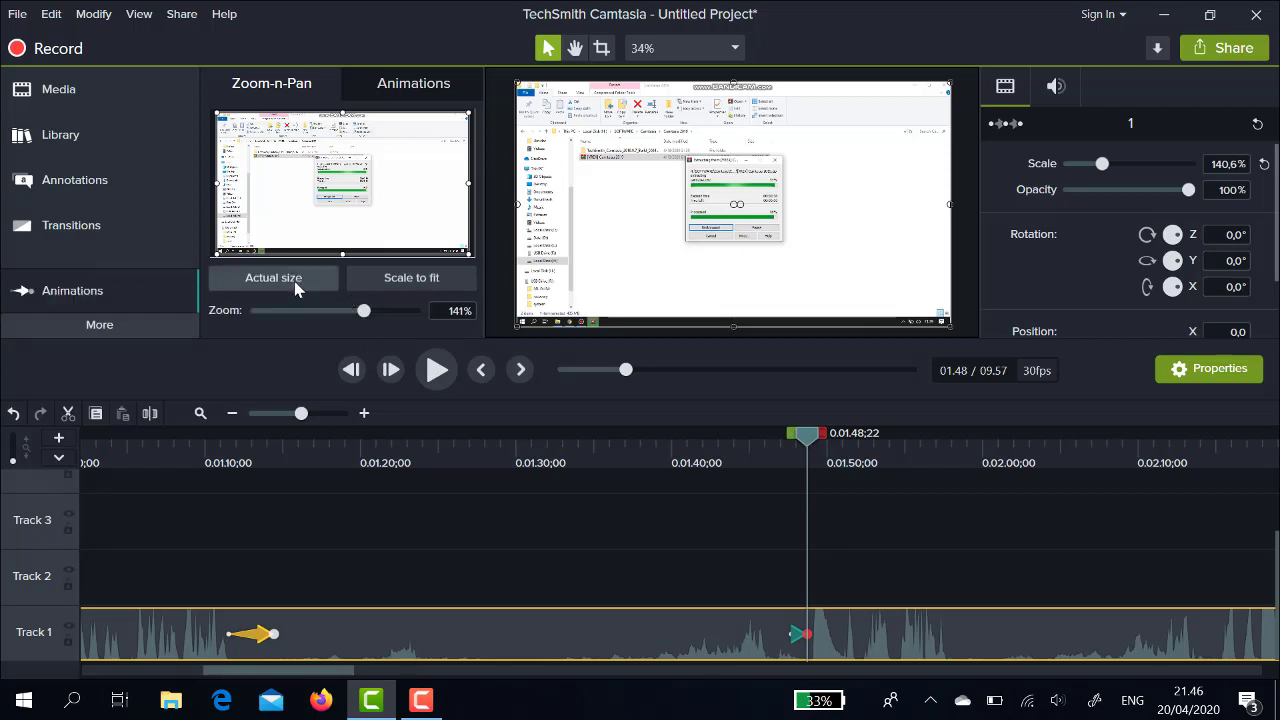
pyautogui.click(398, 283)
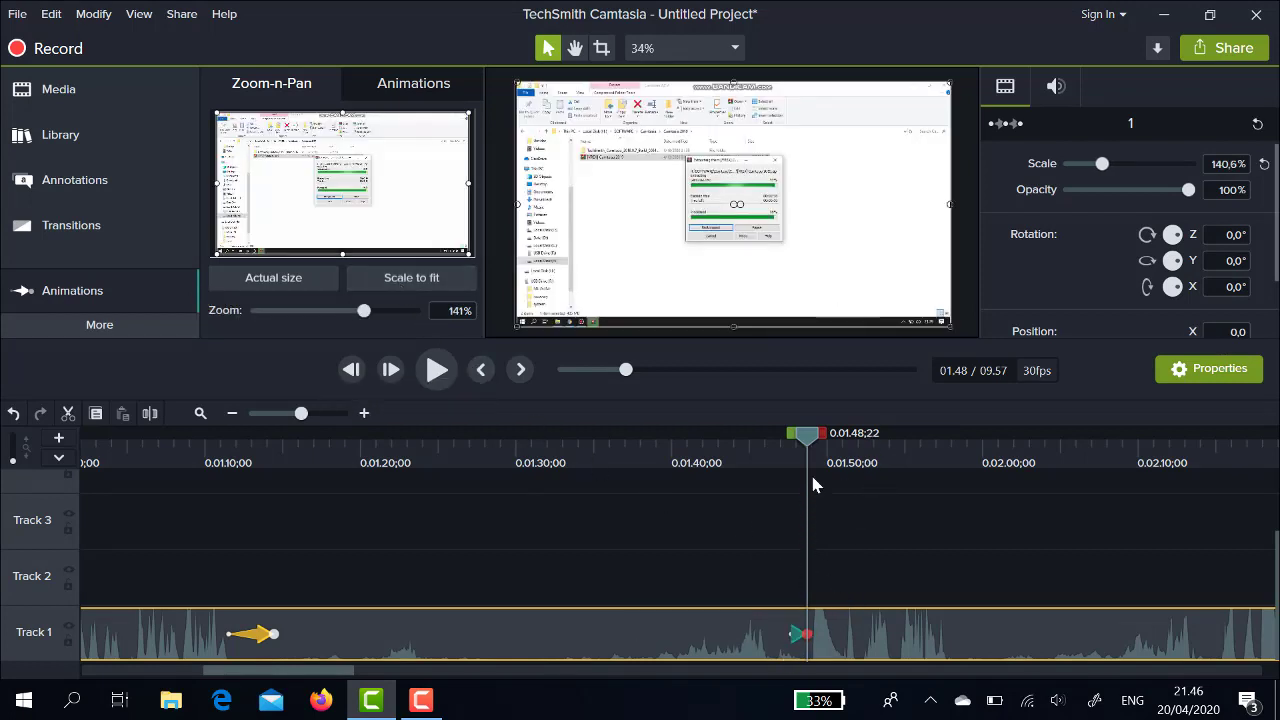
# - Lengthen the zoom-out animation by moving its start back to about 0.01.45;00, and play it back
pyautogui.moveTo(806, 445); pyautogui.dragTo(756, 440)
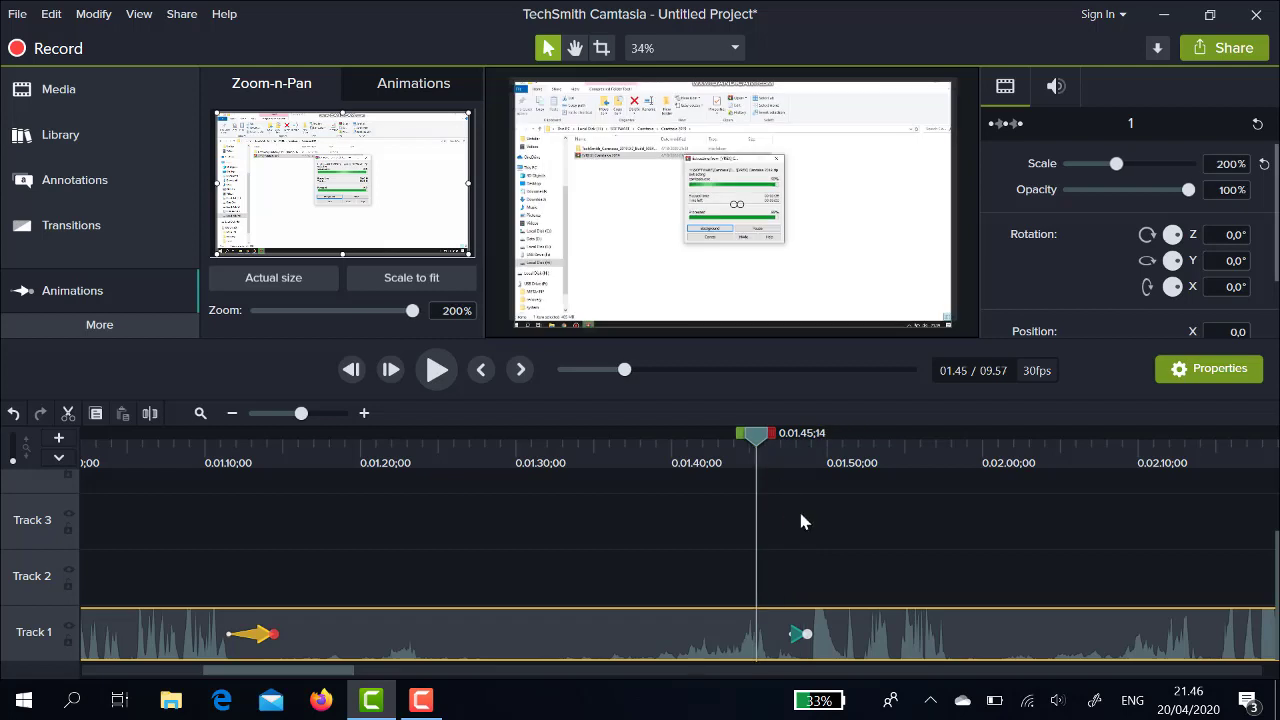
pyautogui.click(792, 636)
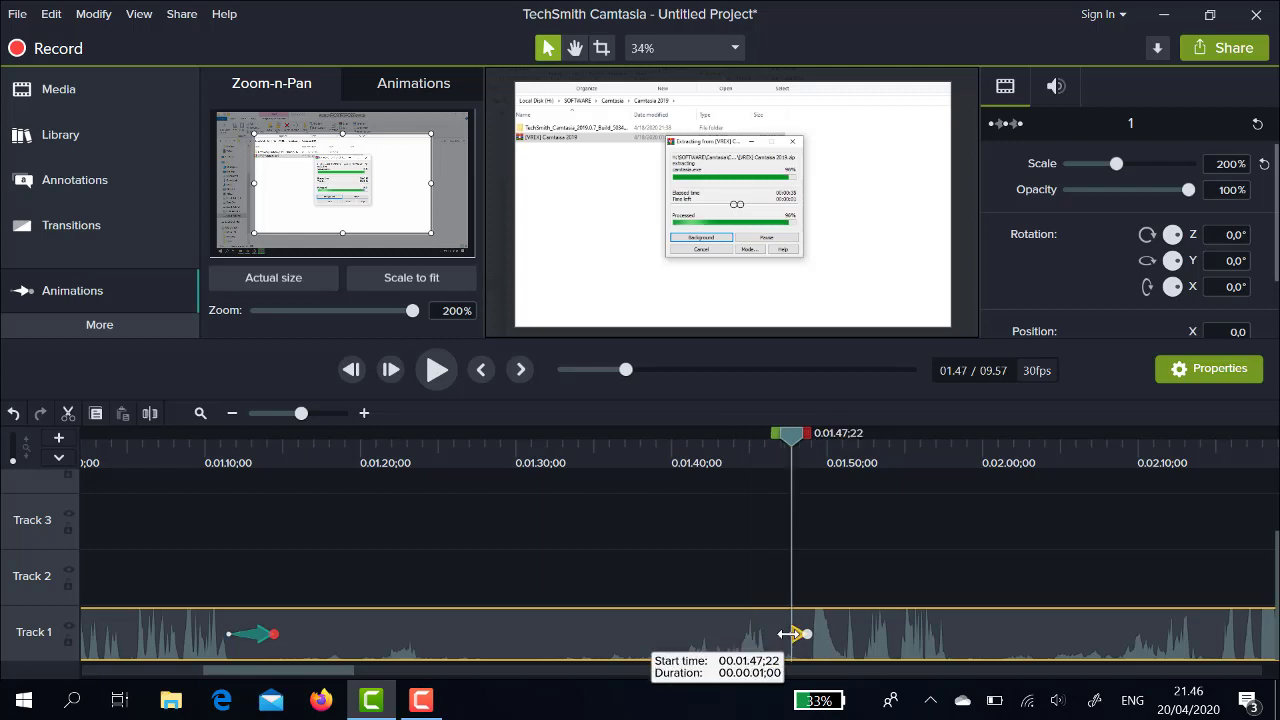
pyautogui.moveTo(790, 634); pyautogui.dragTo(733, 647)
pyautogui.press('space')
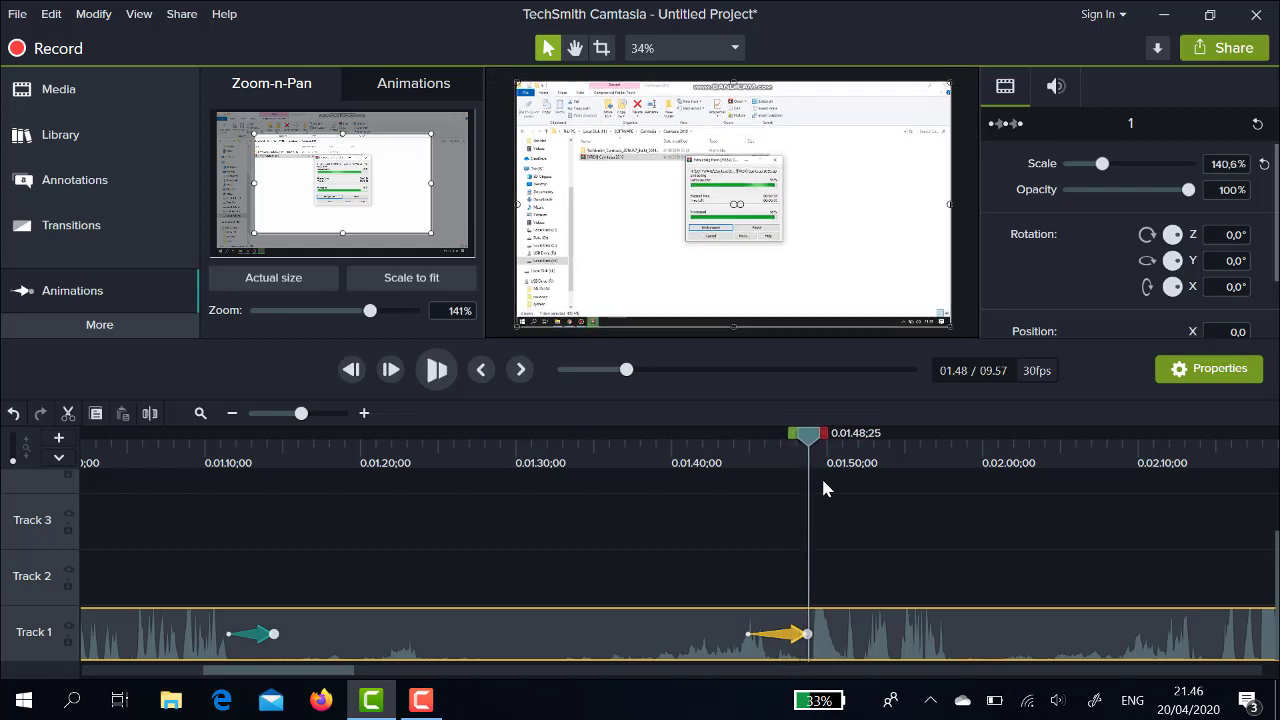
pyautogui.press('space')
pyautogui.click(718, 635)
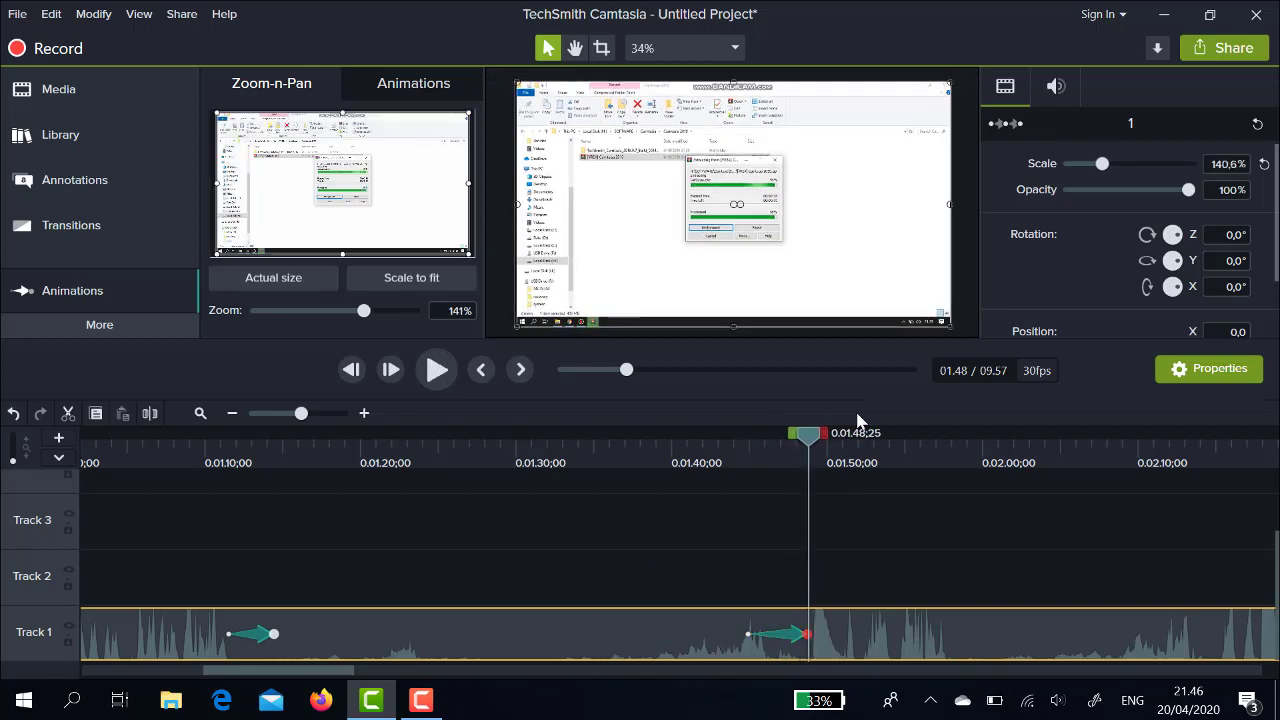
# - Split the Track 1 clip at 0.01.11;18 and at 0.01.48;29 to isolate the section containing both zoom animations
pyautogui.moveTo(748, 435); pyautogui.dragTo(232, 521)
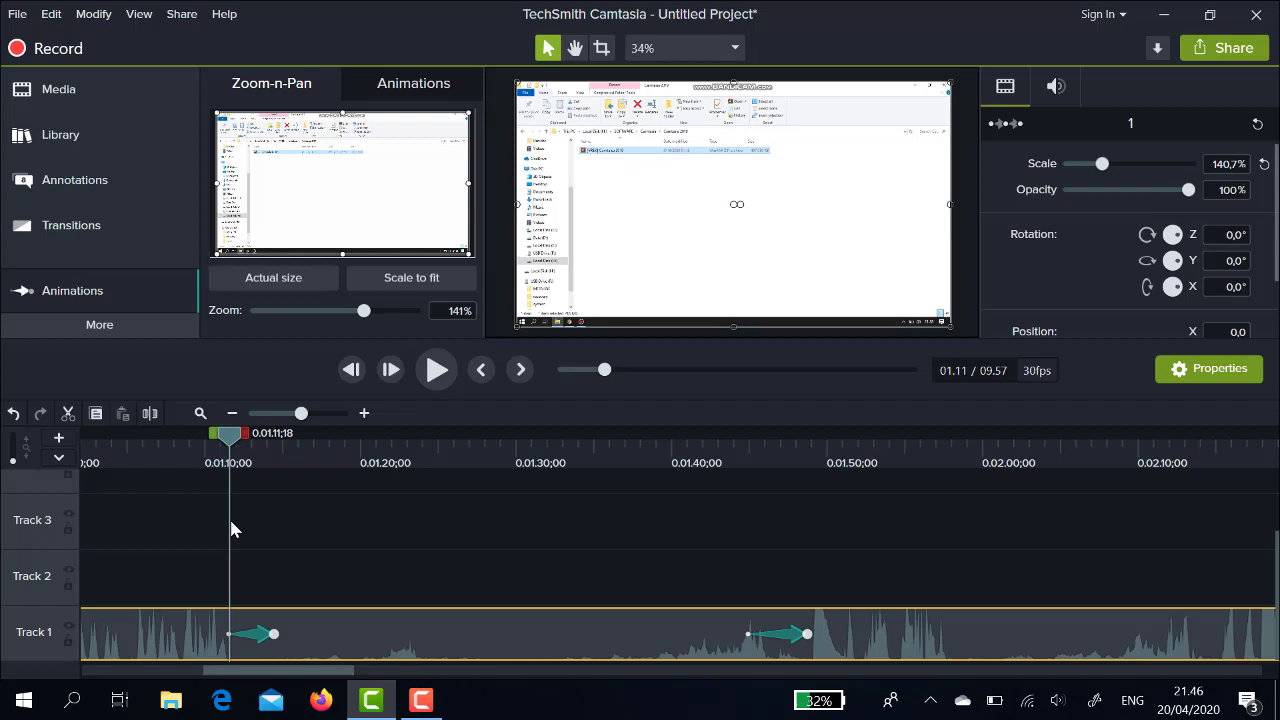
pyautogui.click(152, 420)
pyautogui.moveTo(230, 450); pyautogui.dragTo(809, 509)
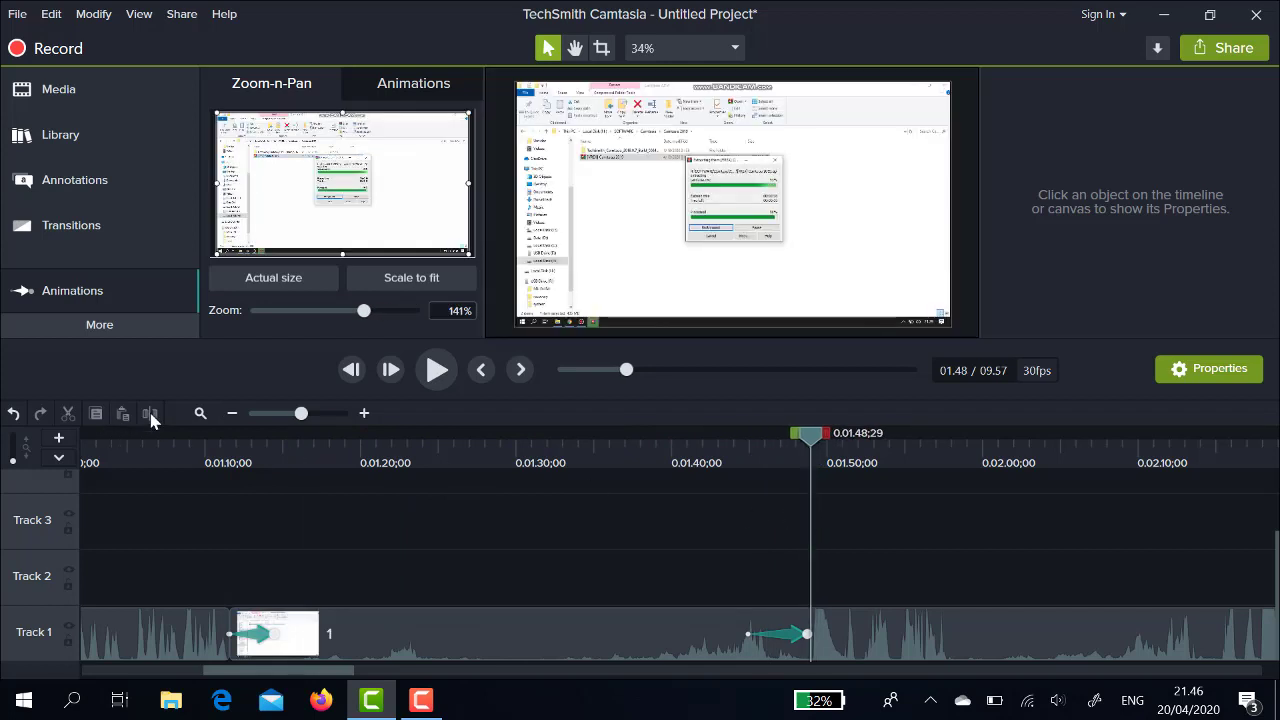
pyautogui.click(479, 637)
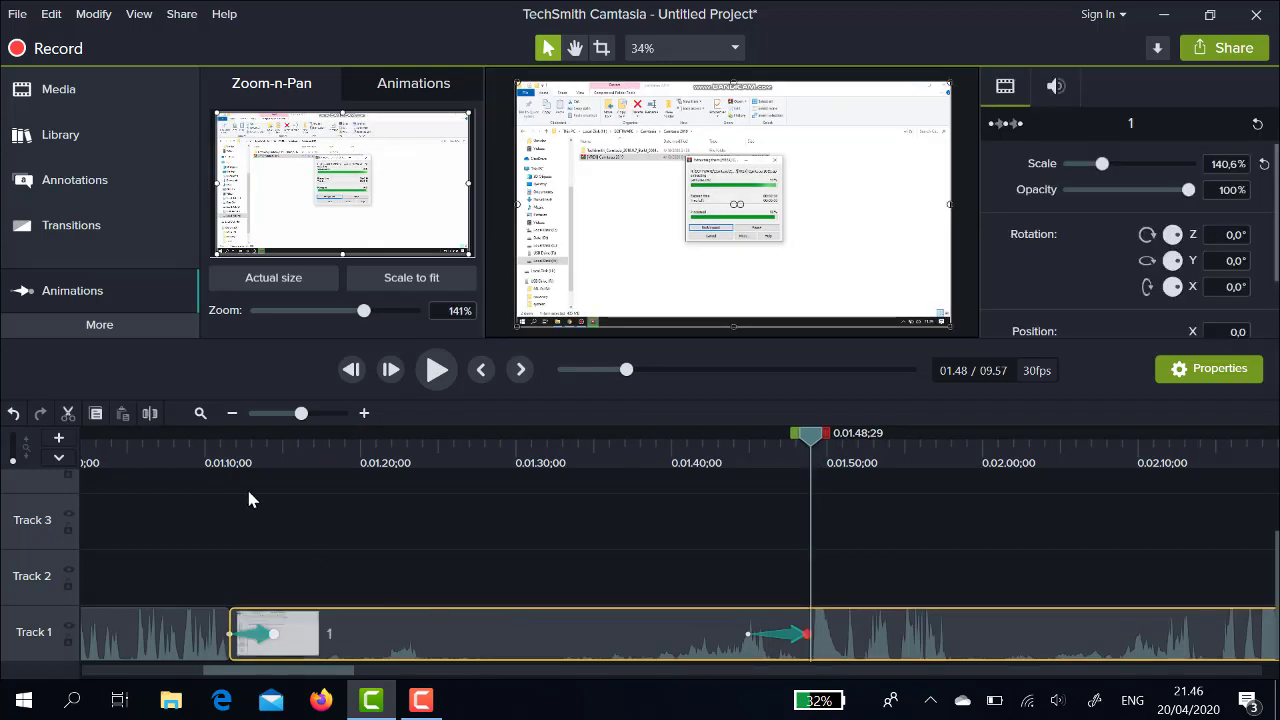
pyautogui.click(208, 427)
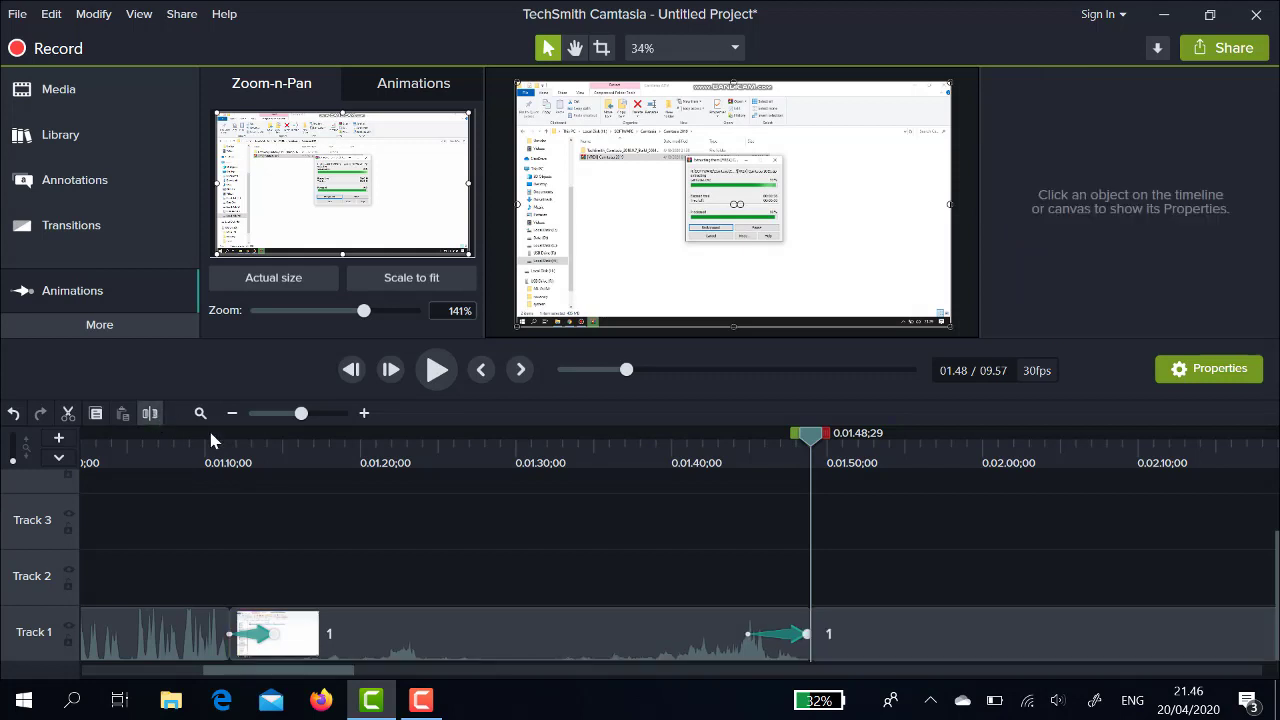
# - Open the isolated middle section's audio for editing and lower its volume level to about half height
pyautogui.click(671, 645)
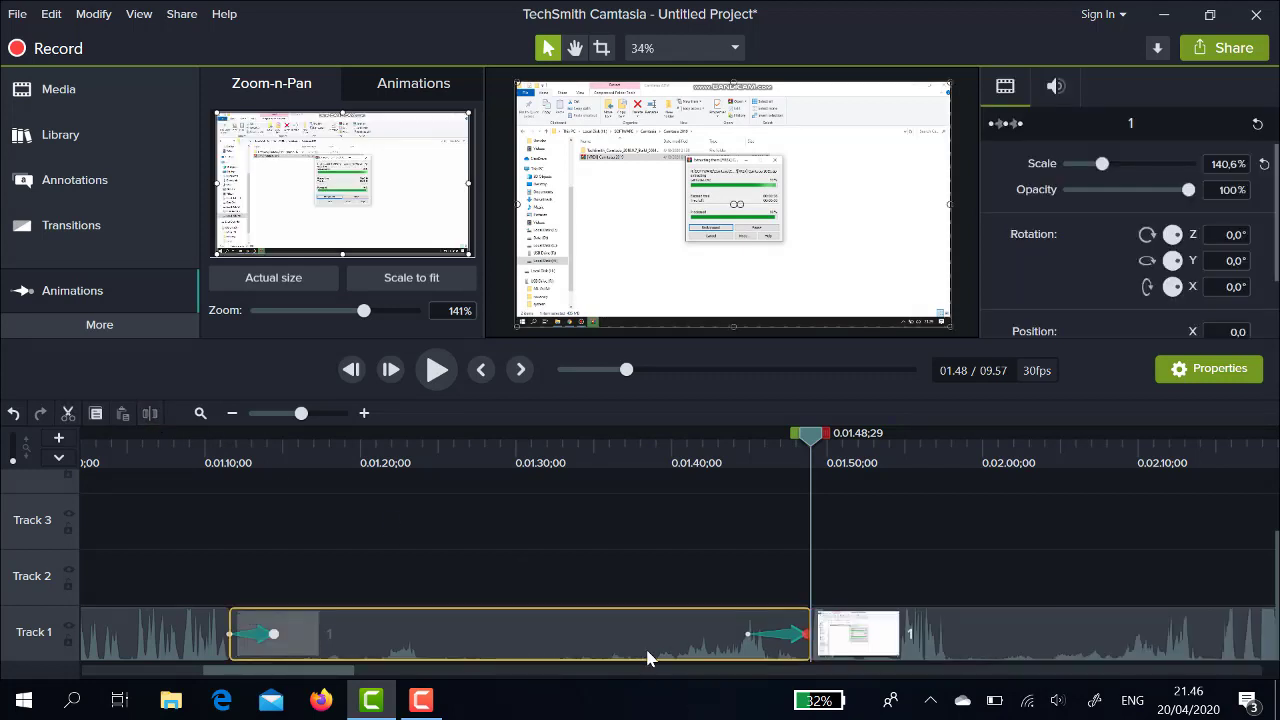
pyautogui.rightClick(614, 628)
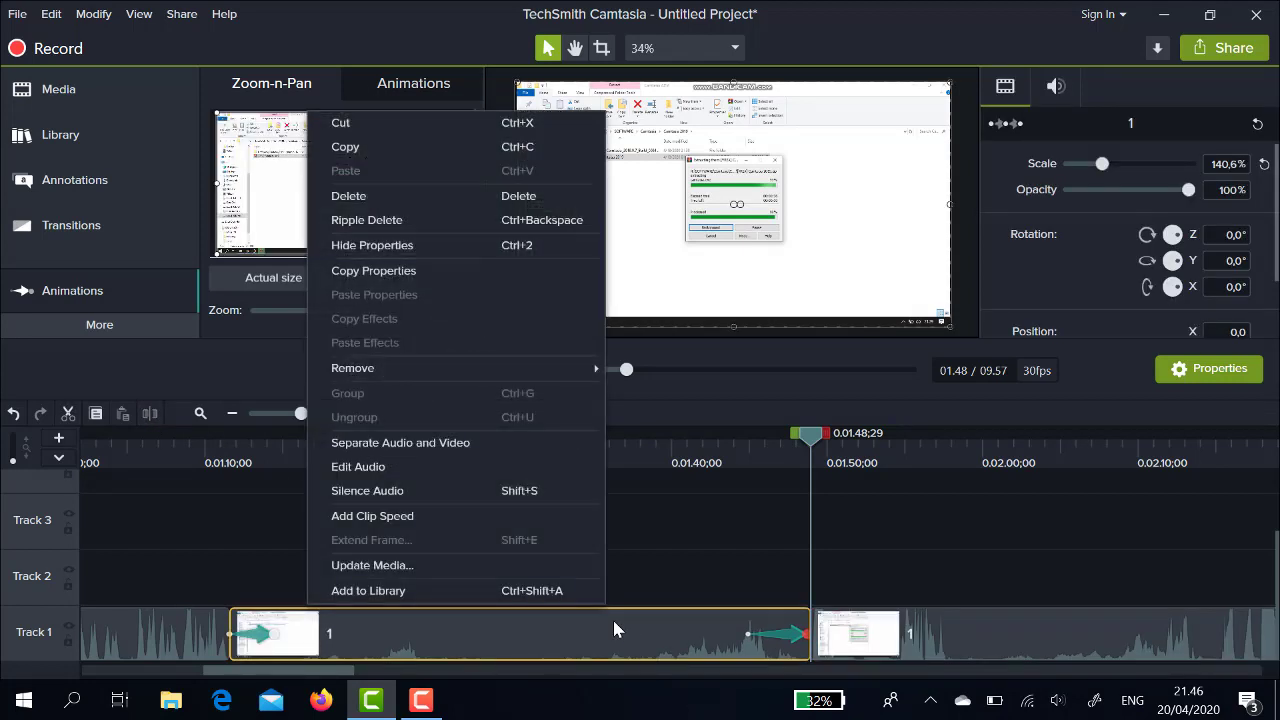
pyautogui.click(377, 474)
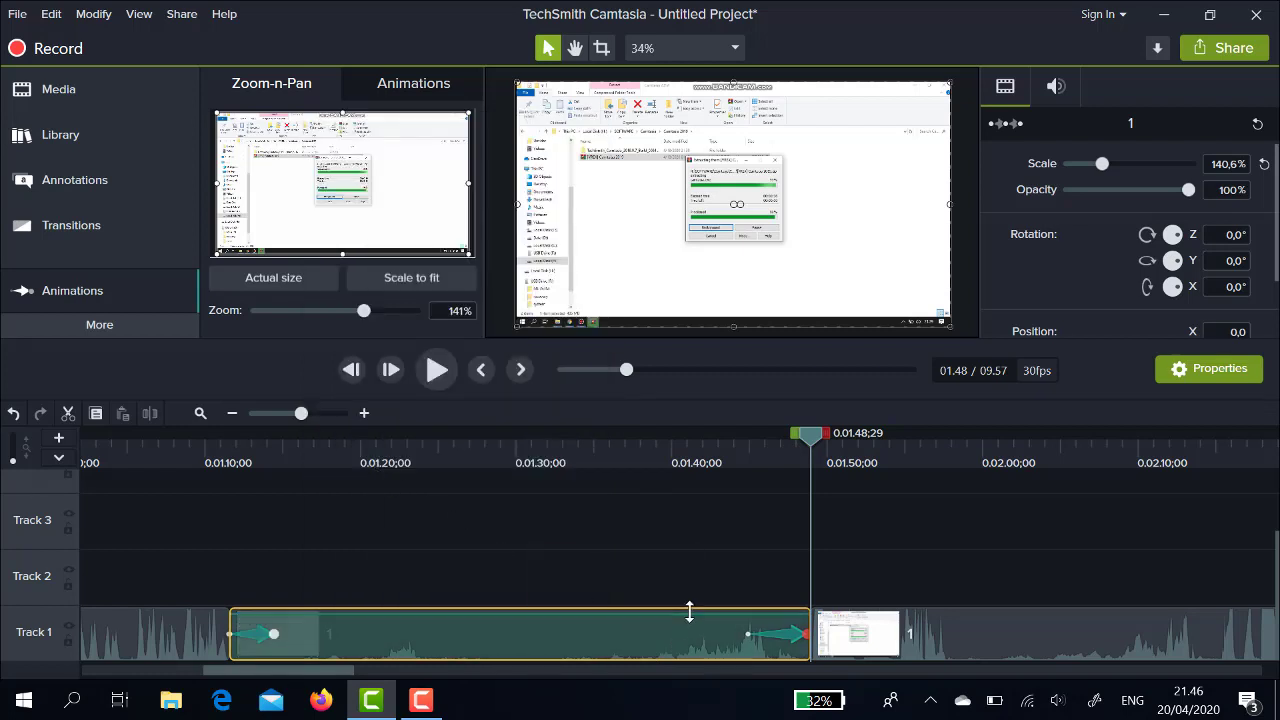
pyautogui.moveTo(693, 617); pyautogui.dragTo(694, 634)
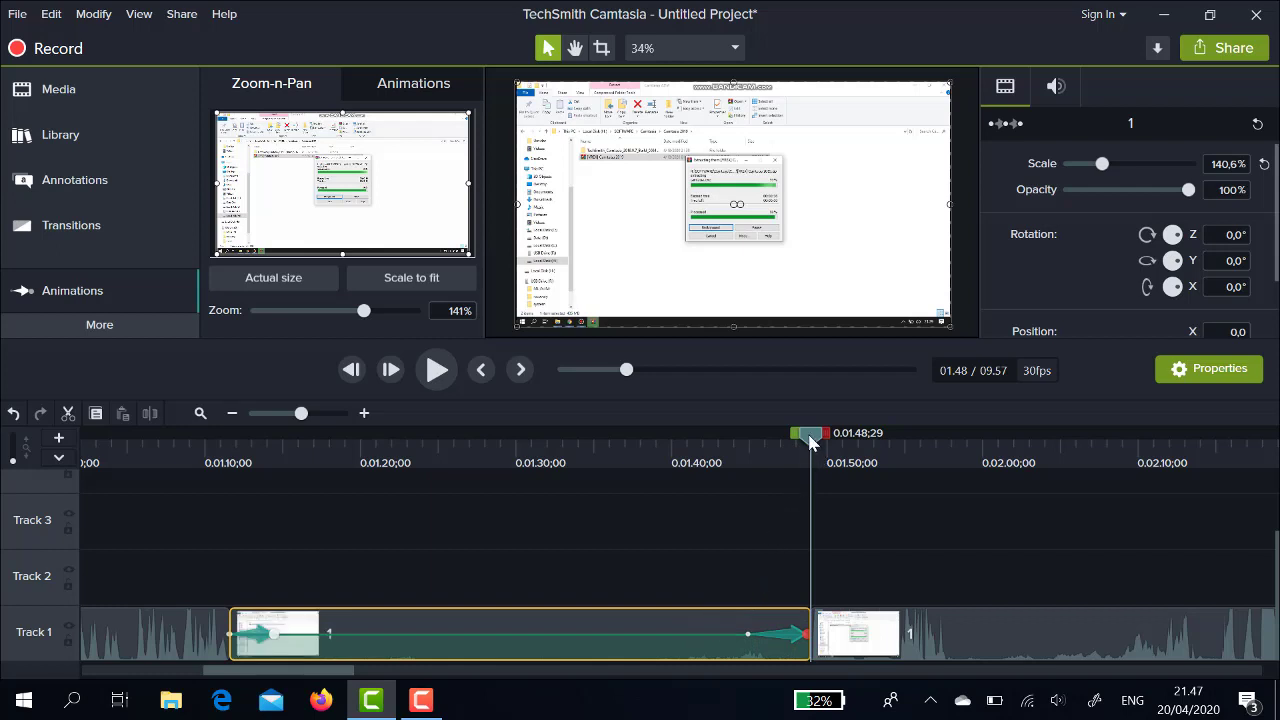
# - Play the middle section from 0.01.10;08 to check its lowered audio, and scrub ahead to 0.01.41;09
pyautogui.moveTo(811, 443); pyautogui.dragTo(428, 440)
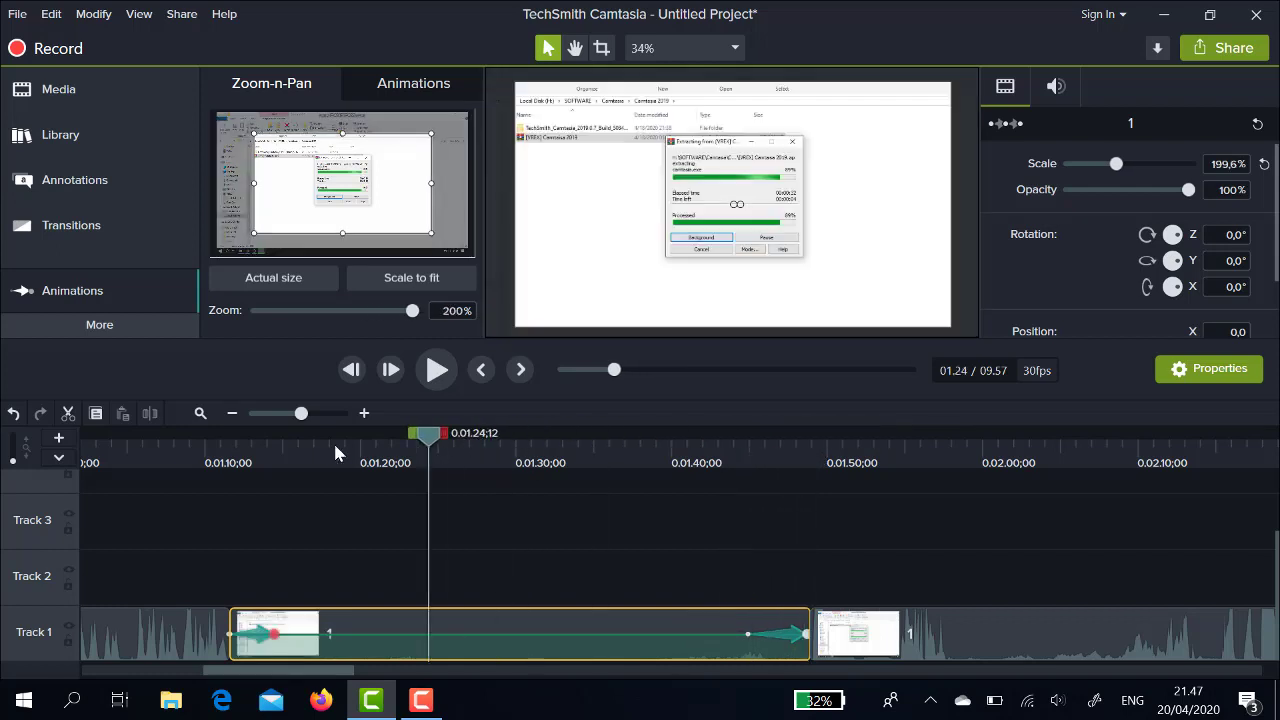
pyautogui.moveTo(335, 453); pyautogui.dragTo(210, 455)
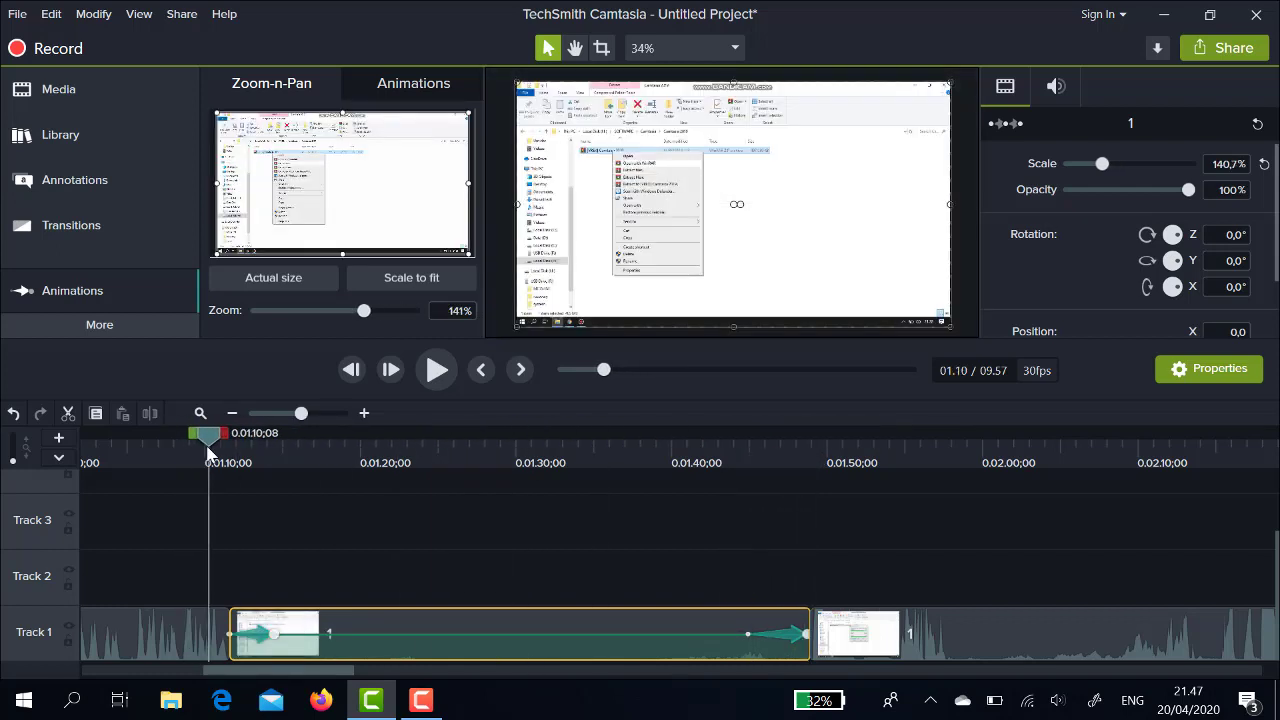
pyautogui.press('space')
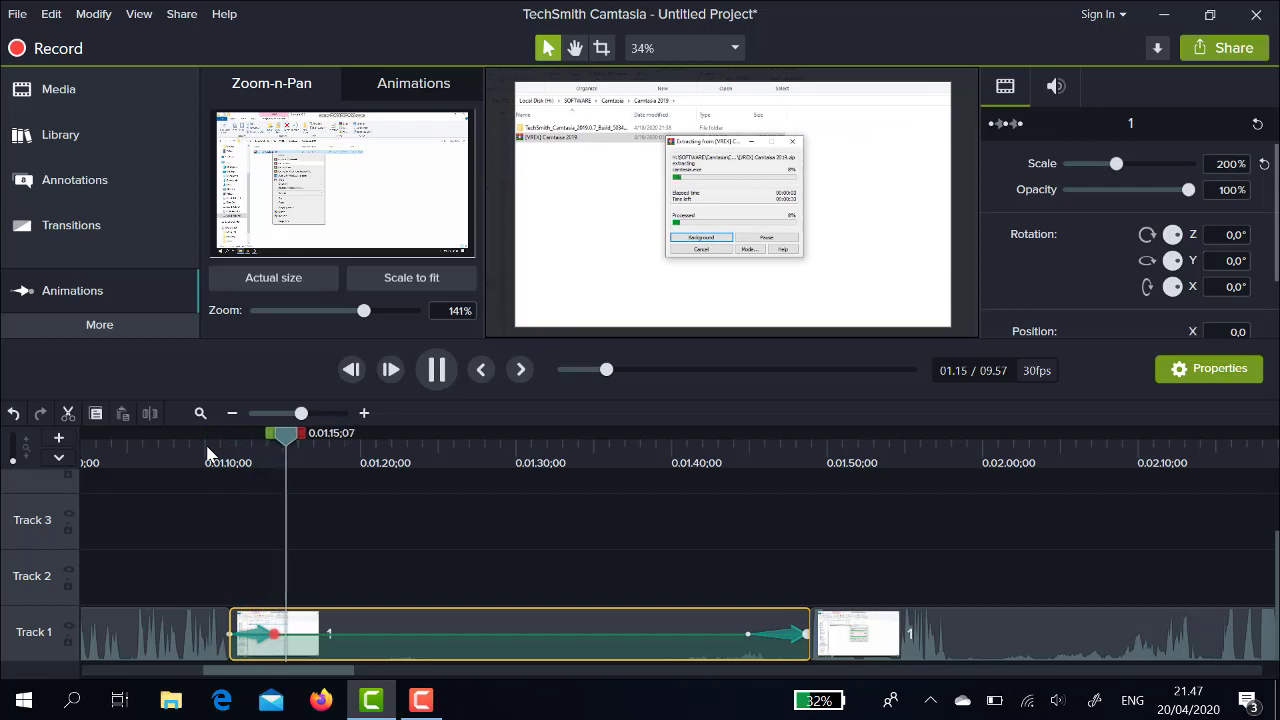
pyautogui.press('space')
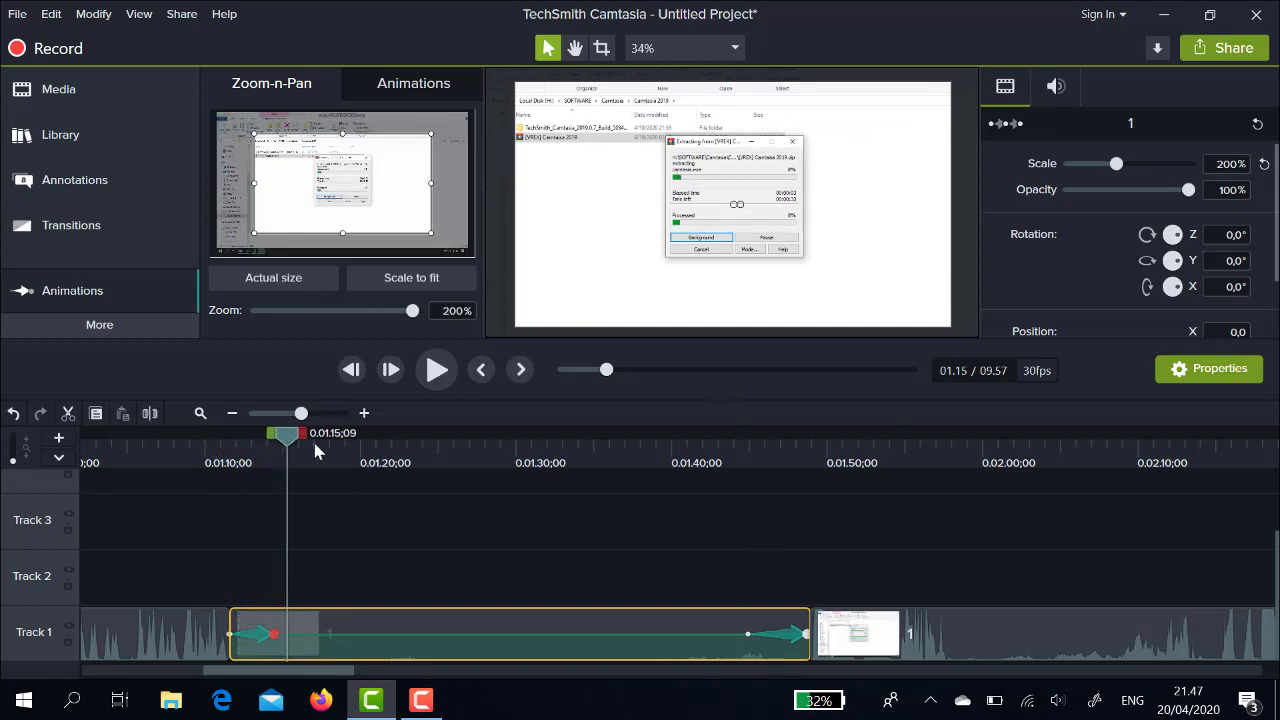
pyautogui.moveTo(315, 450); pyautogui.dragTo(716, 472)
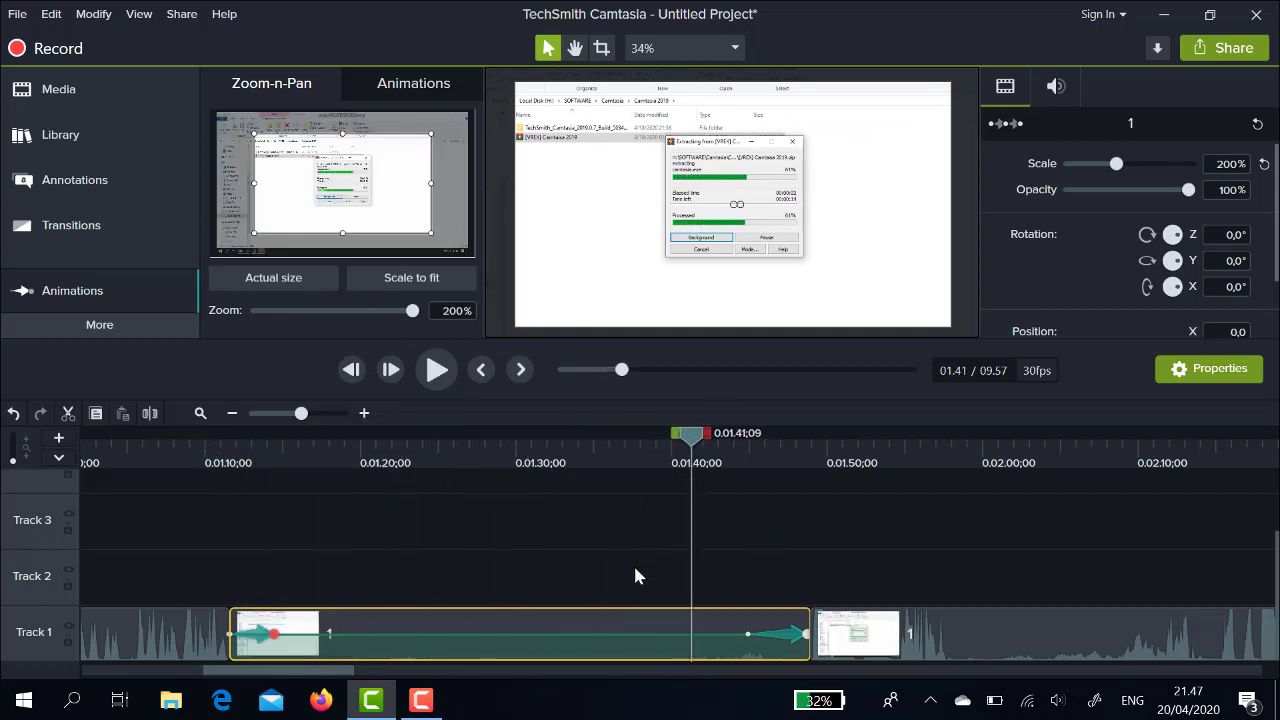
# - Add clip speed to the middle section and shorten it to a speed of 1,31x, lasting 28 seconds and 16 frames
pyautogui.rightClick(612, 622)
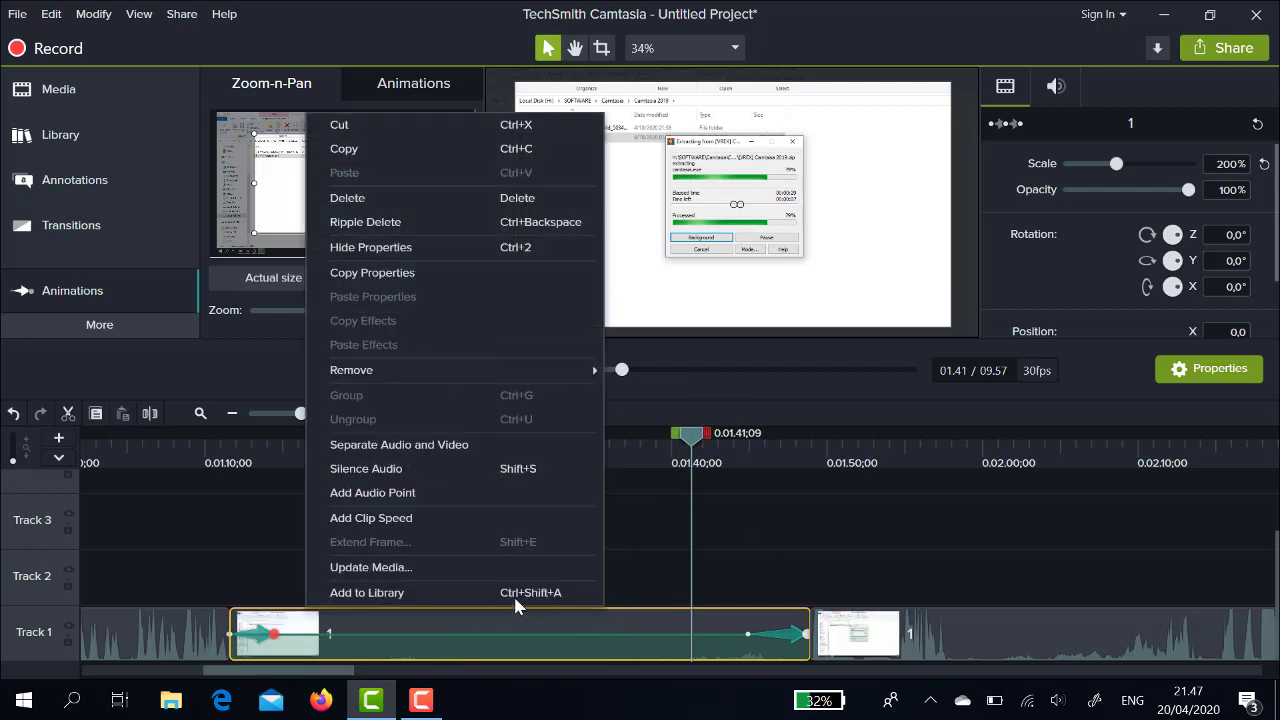
pyautogui.click(398, 518)
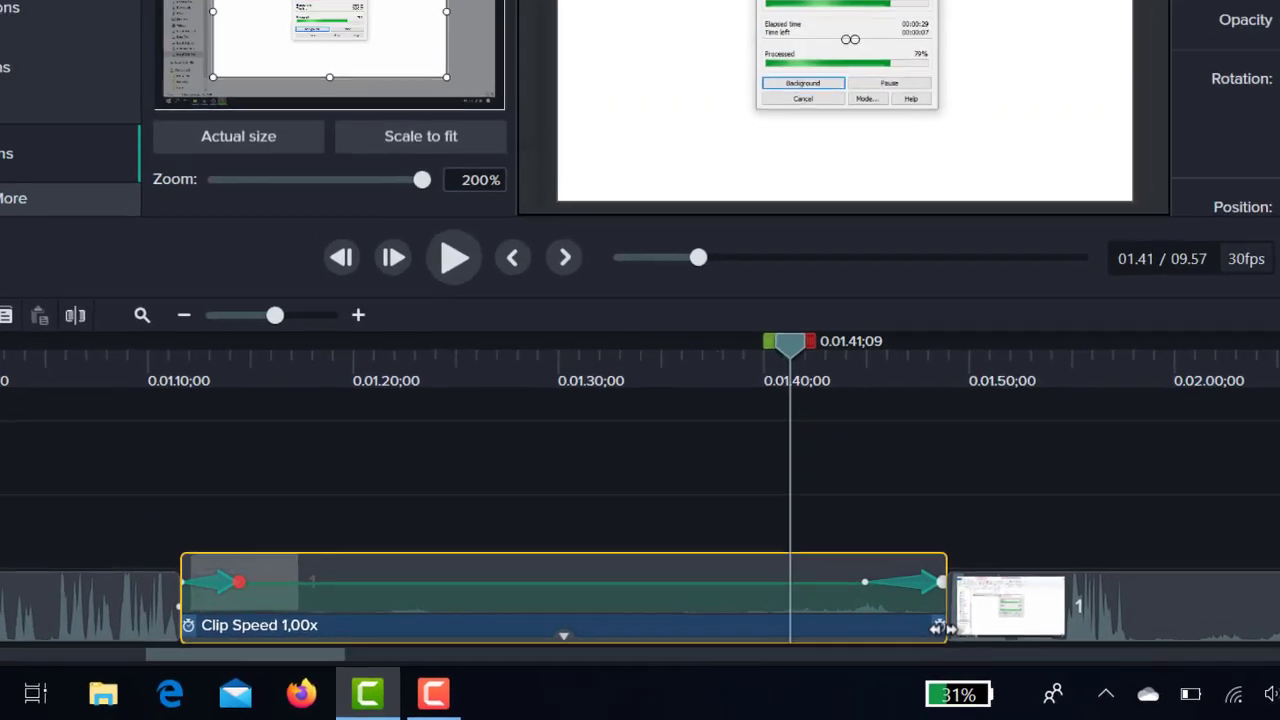
pyautogui.moveTo(1083, 603); pyautogui.dragTo(1080, 606)
pyautogui.moveTo(841, 645); pyautogui.dragTo(668, 664)
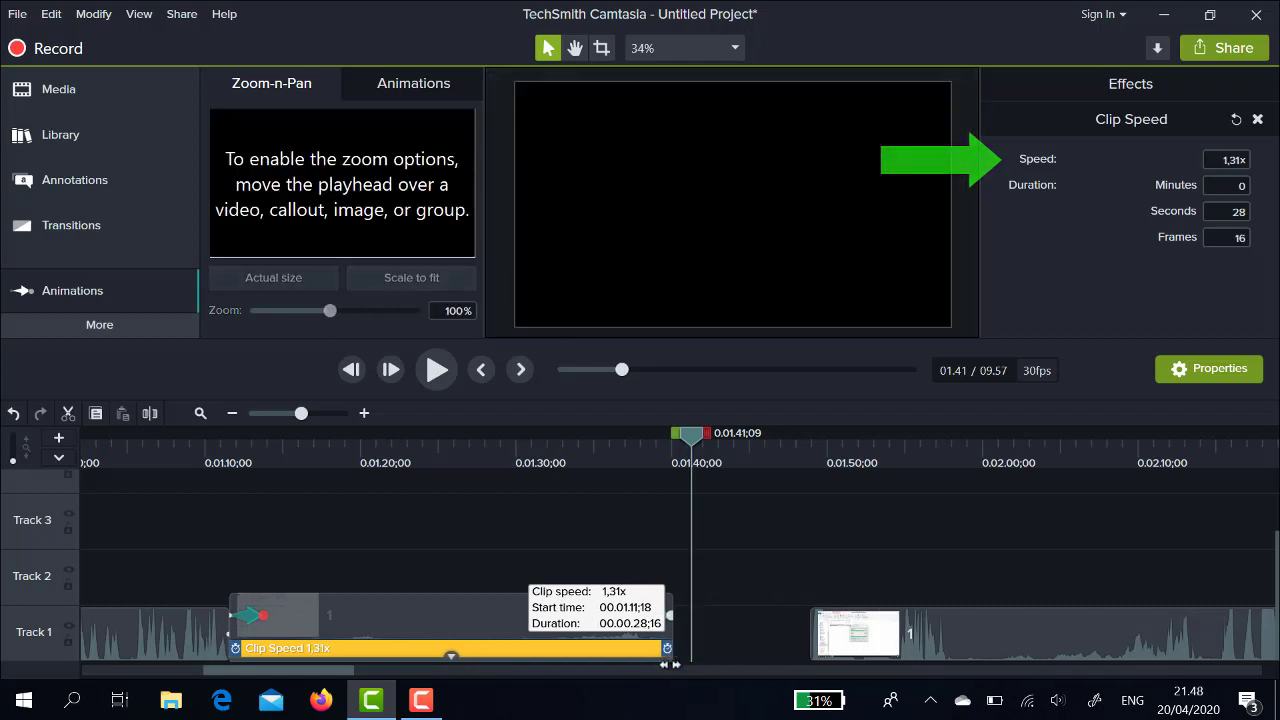
# - Set the middle section's clip speed to 4,00x and play the sped-up section from just before its start
pyautogui.moveTo(656, 660); pyautogui.dragTo(527, 646)
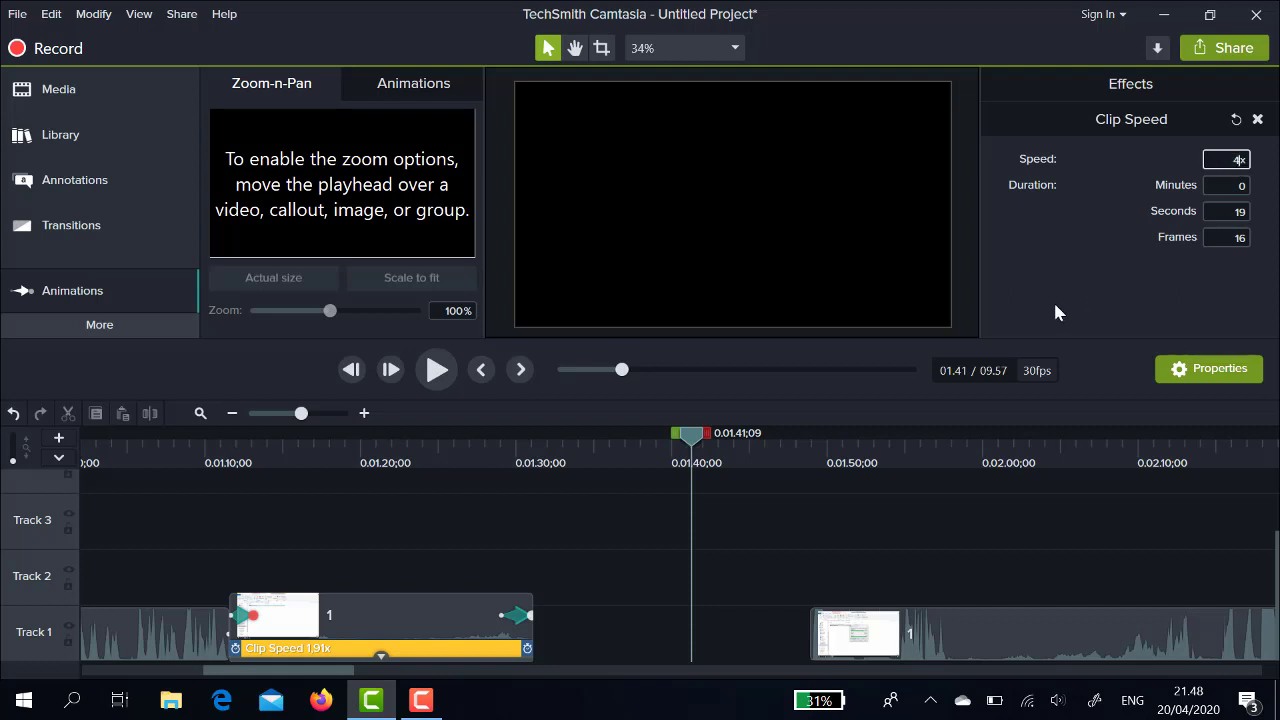
pyautogui.press('Return')
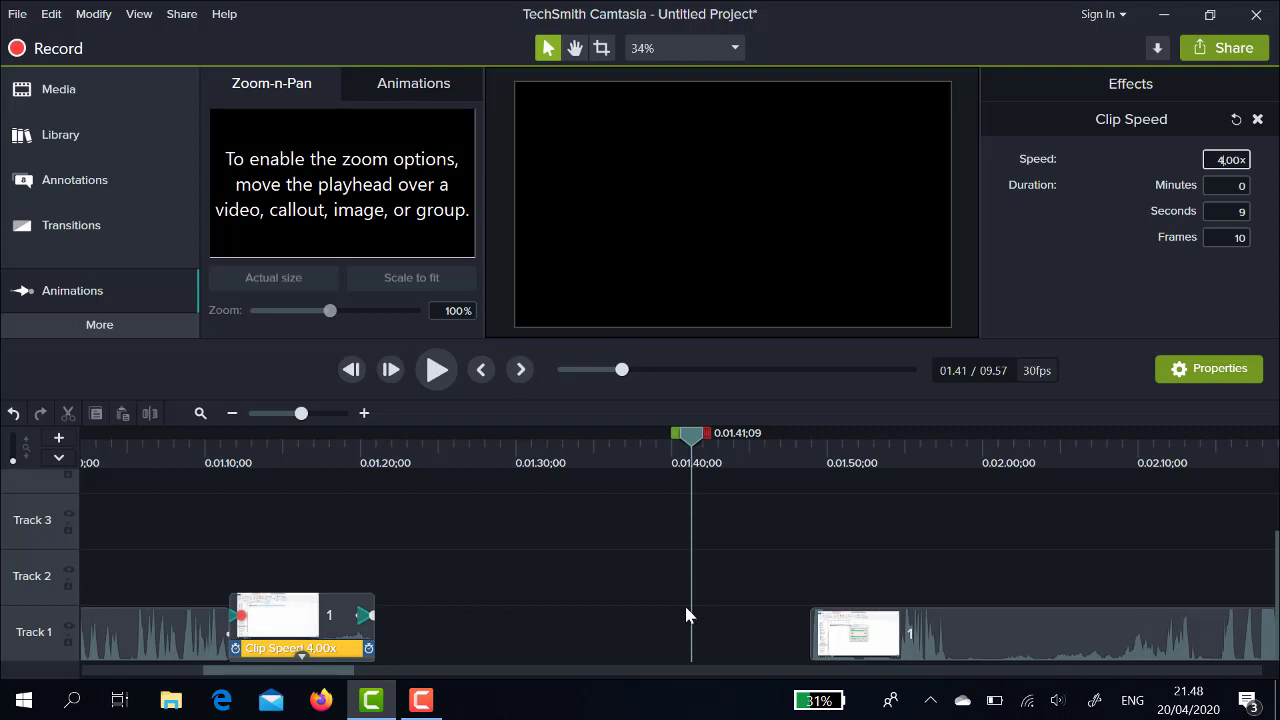
pyautogui.moveTo(690, 441); pyautogui.dragTo(214, 441)
pyautogui.press('space')
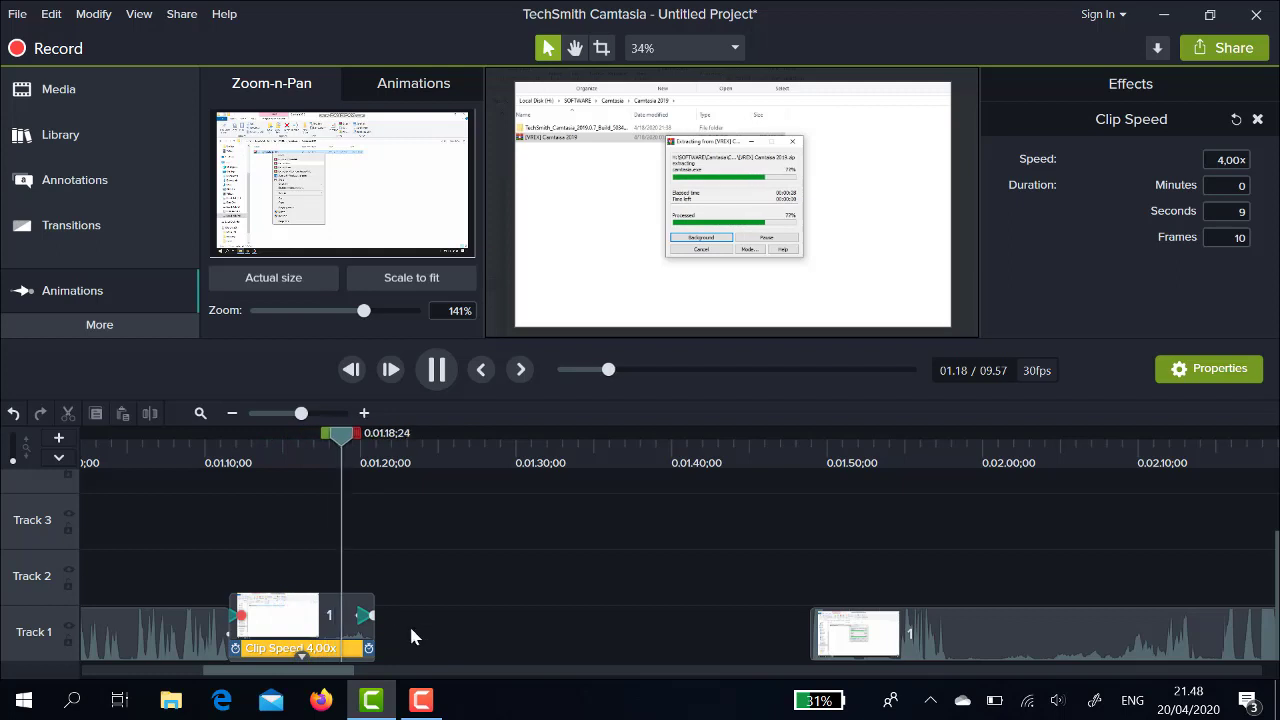
pyautogui.press('space')
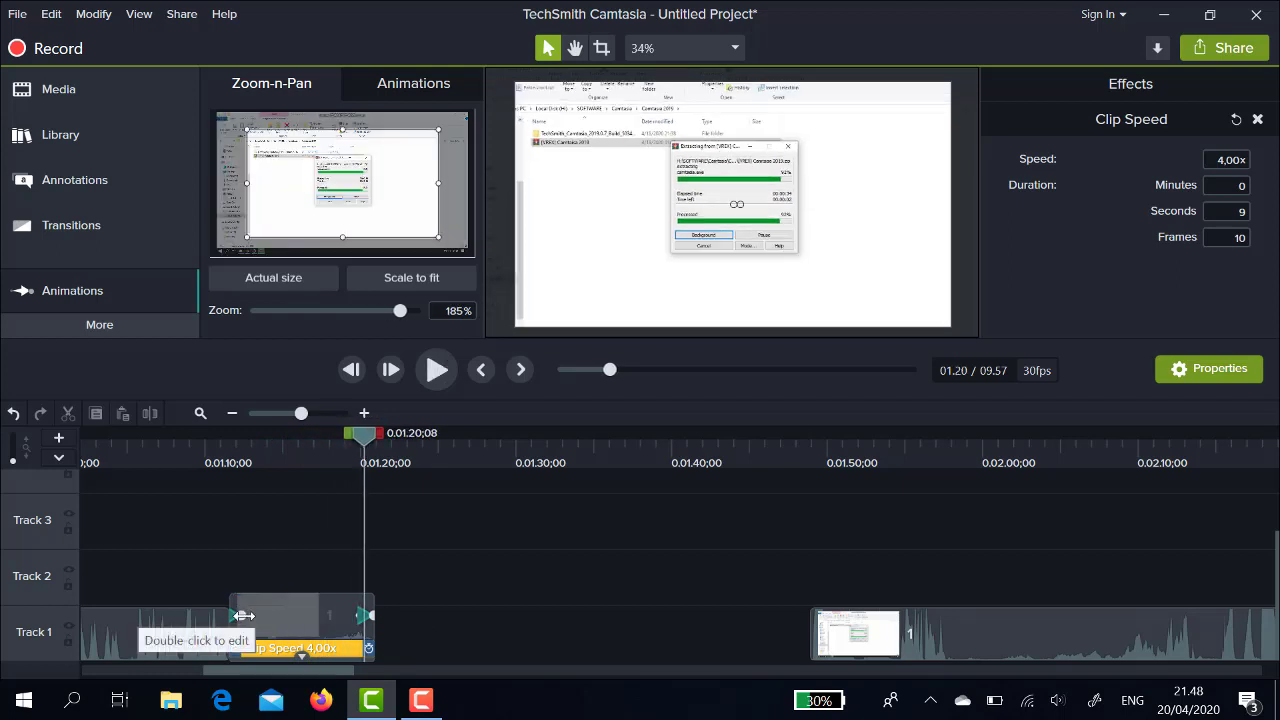
# - Lengthen the squeezed zoom animations in the sped-up section and play it from 0.01.11;02 to check their timing
pyautogui.moveTo(243, 615); pyautogui.dragTo(220, 461)
pyautogui.click(220, 462)
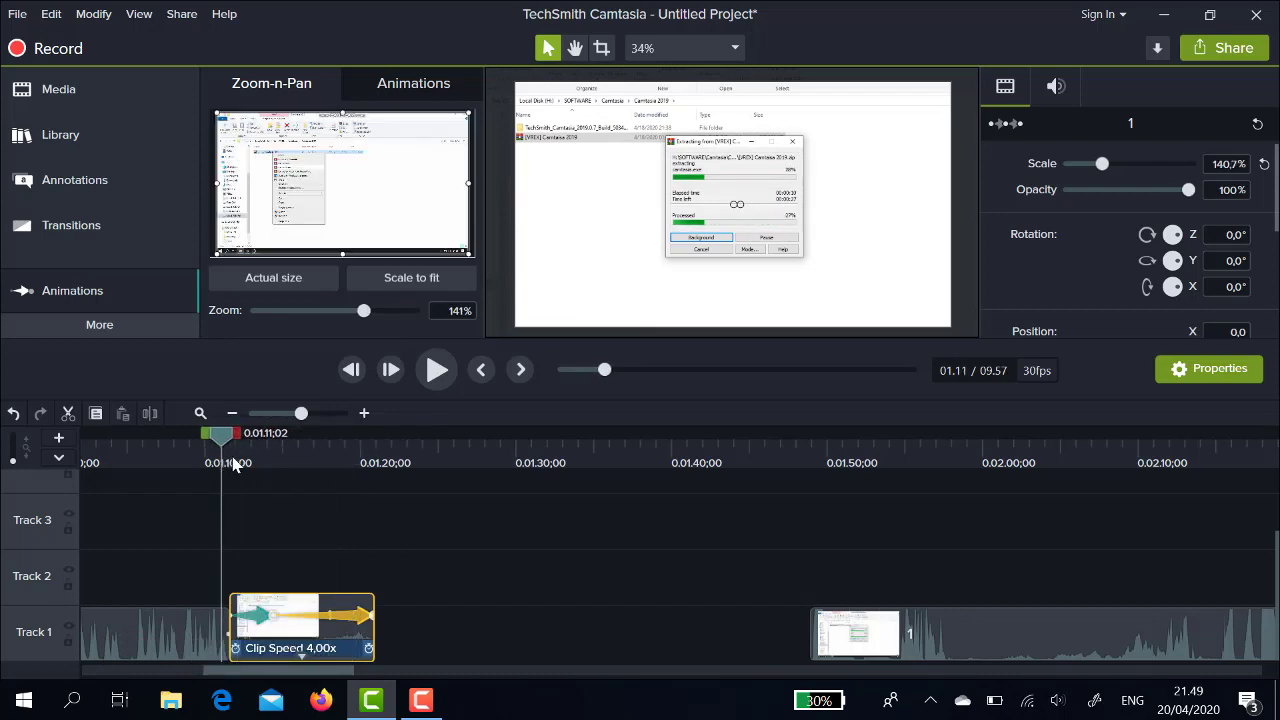
pyautogui.press('space')
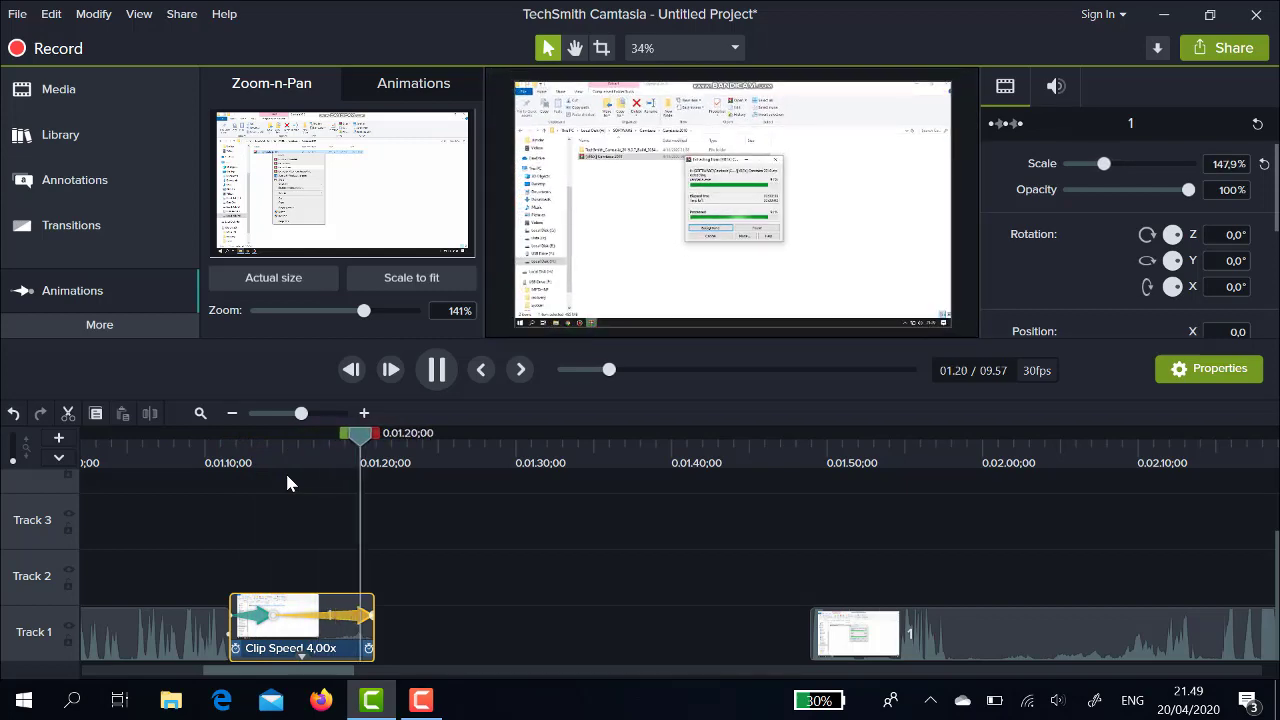
pyautogui.press('space')
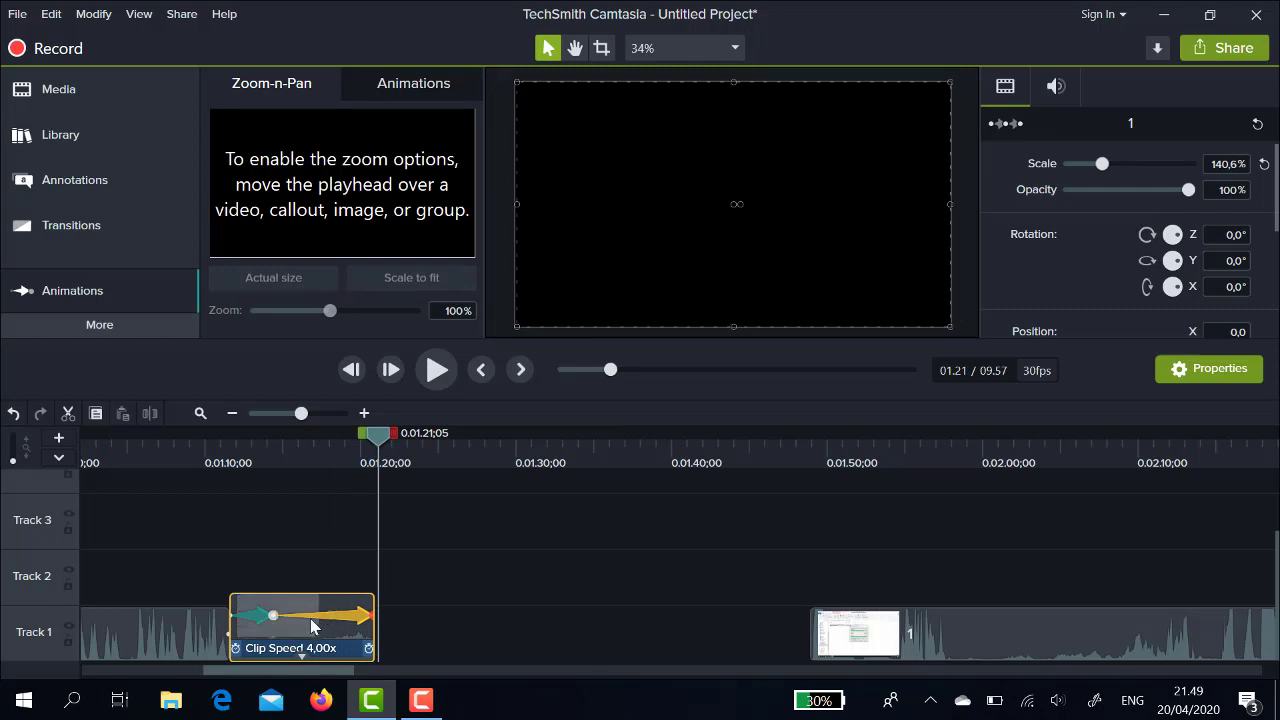
# - Extend the first zoom animation to about 0.01.15;07, leaving a gap before the second, and scrub through the section
pyautogui.moveTo(287, 623)
pyautogui.mouseDown()
pyautogui.moveTo(331, 619)
pyautogui.moveTo(271, 613)
pyautogui.moveTo(287, 613)
pyautogui.mouseUp()
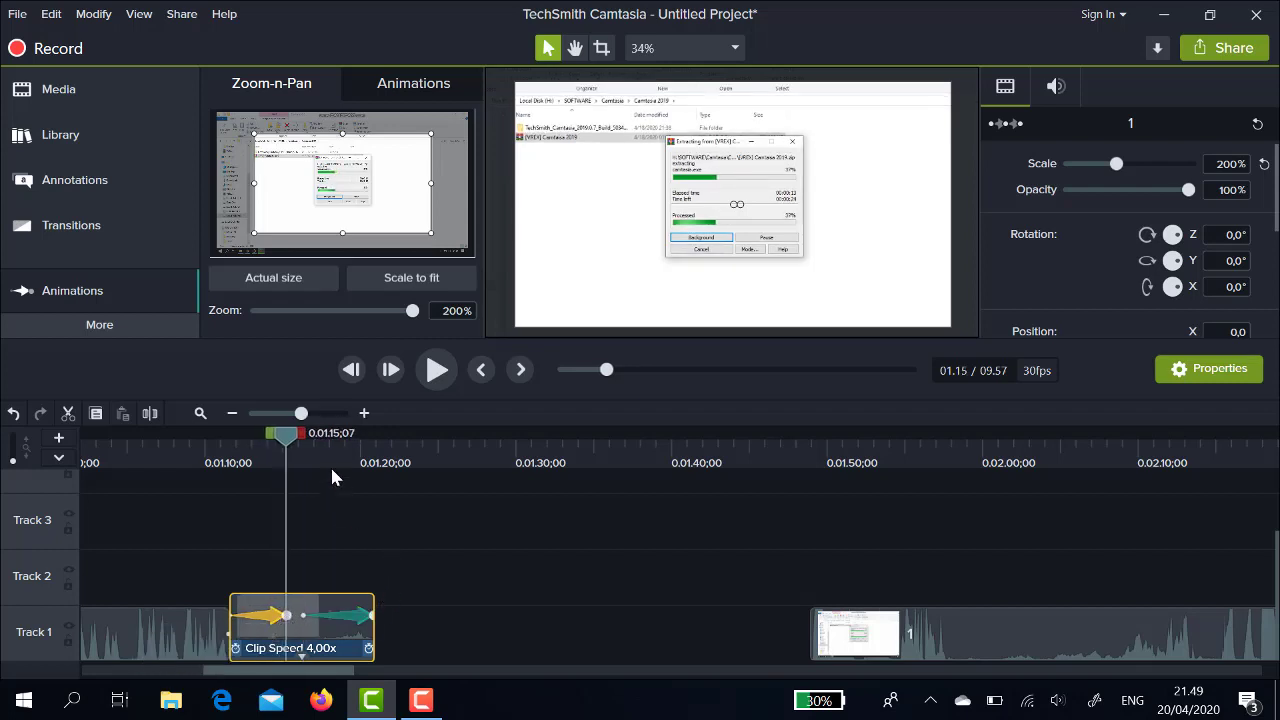
pyautogui.moveTo(288, 440); pyautogui.dragTo(214, 445)
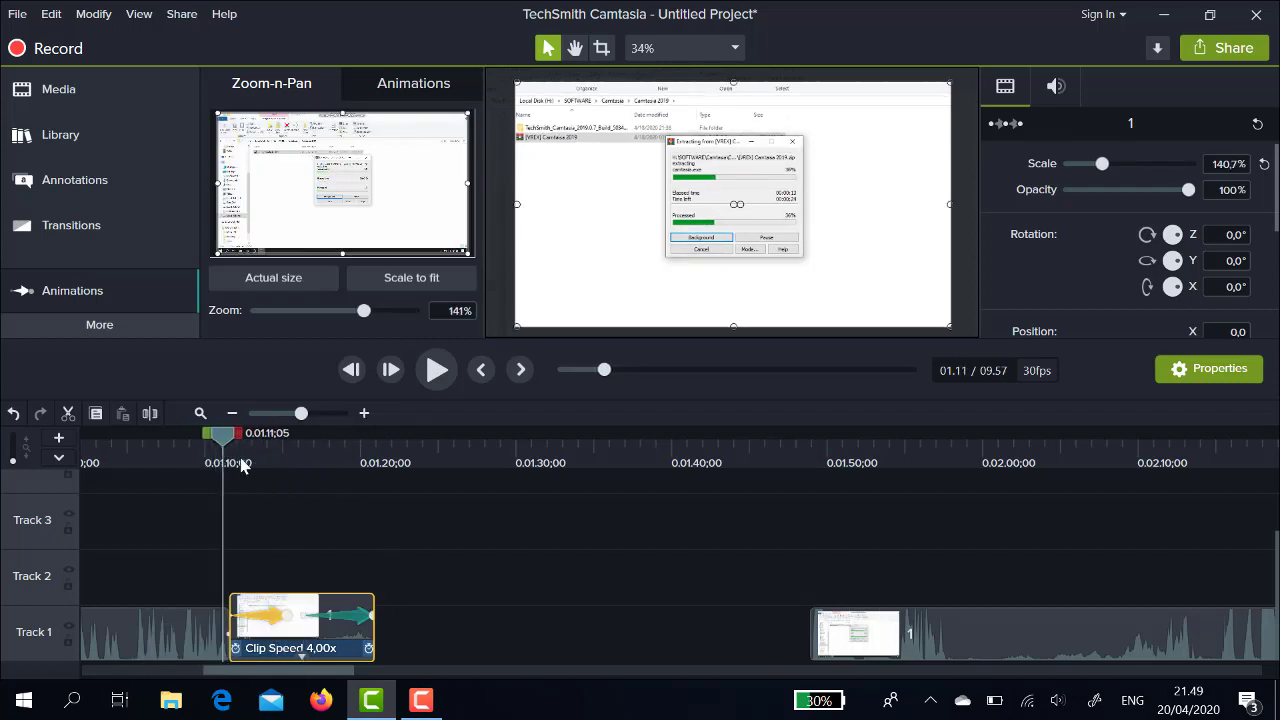
pyautogui.click(300, 462)
pyautogui.click(418, 477)
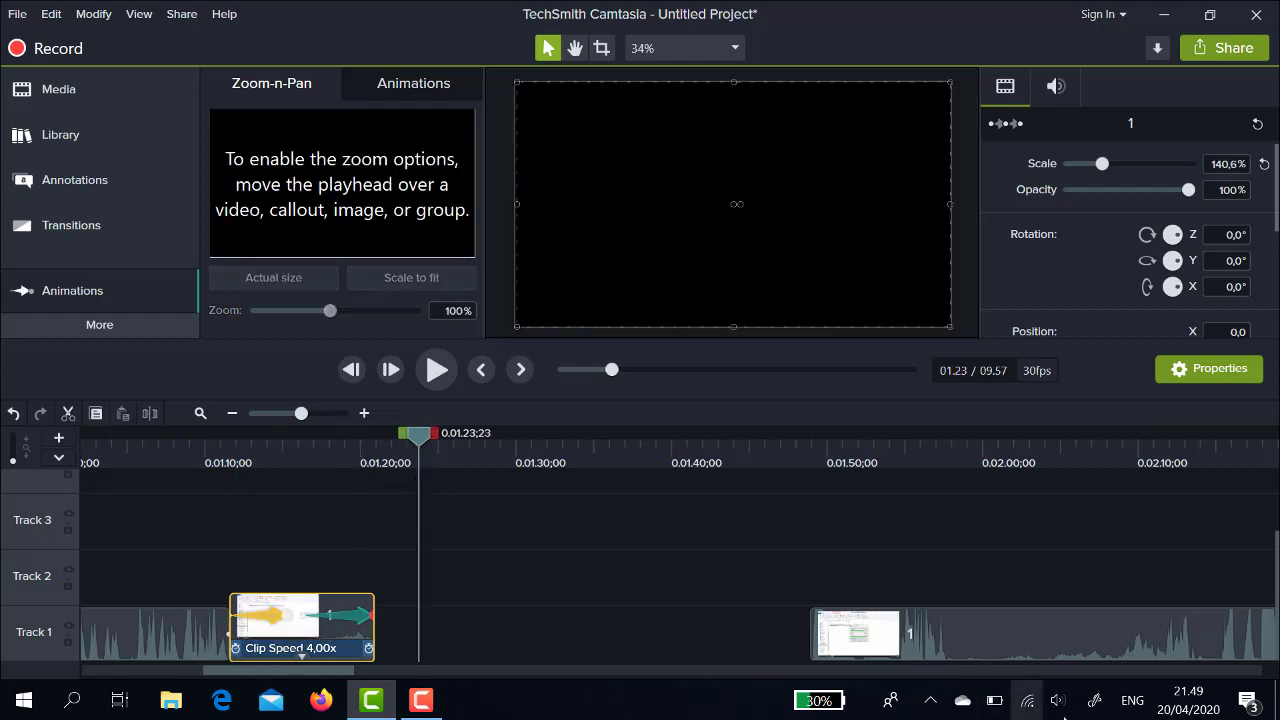
# - Move the following Track 1 clip against the end of the sped-up section and inspect the join at 0.01.21;02
pyautogui.moveTo(1055, 635); pyautogui.dragTo(505, 665)
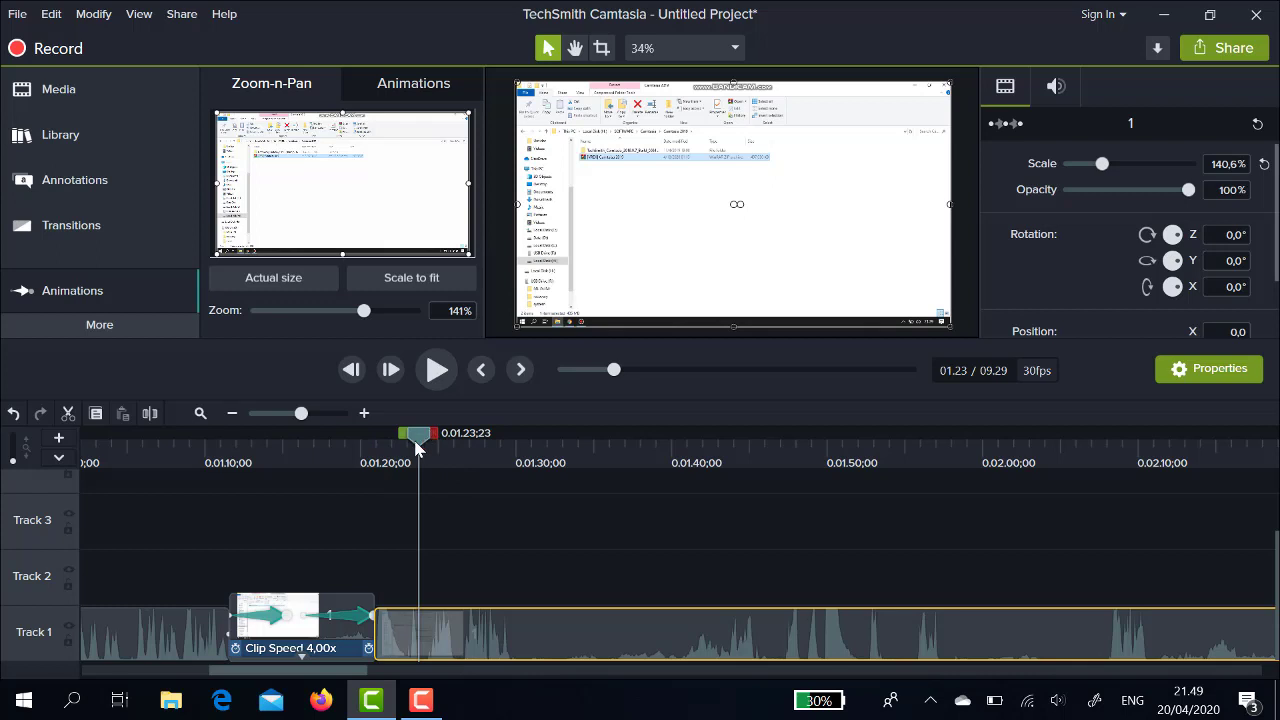
pyautogui.moveTo(418, 445); pyautogui.dragTo(376, 459)
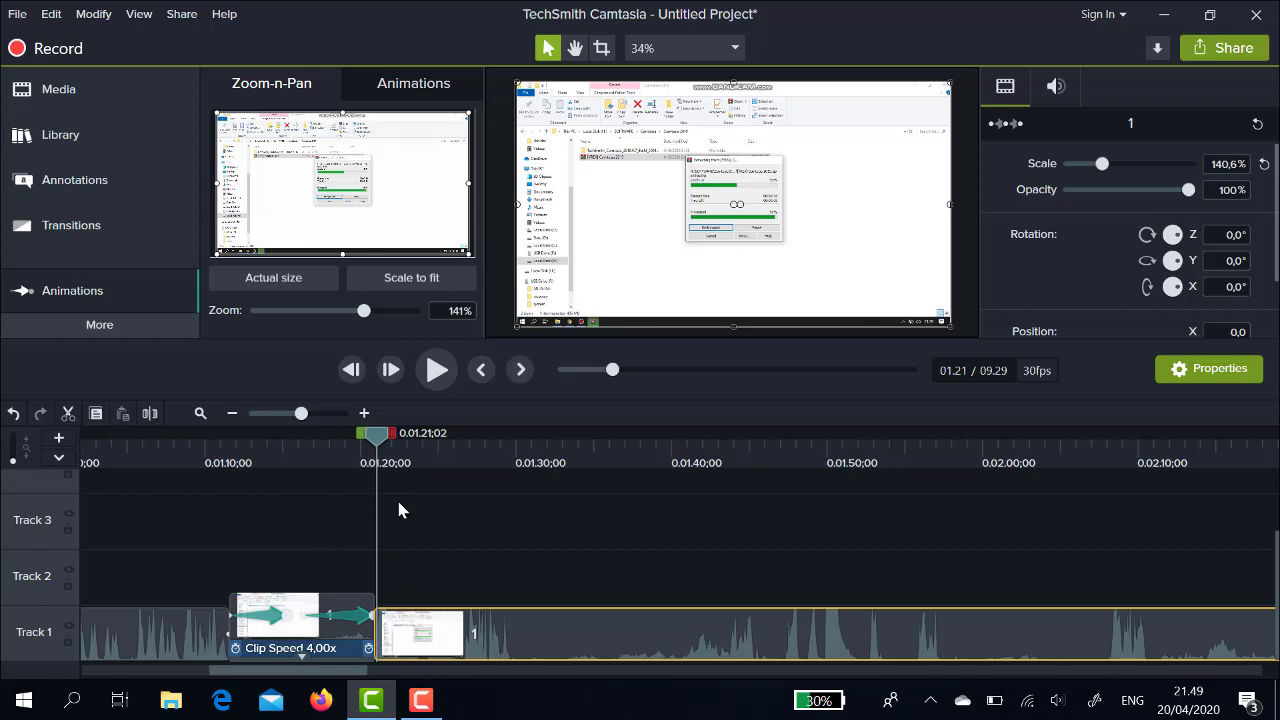
# - Show callouts of all styles and add the teal text arrow callout to the timeline at 0.01.43;20
pyautogui.moveTo(370, 443); pyautogui.dragTo(617, 462)
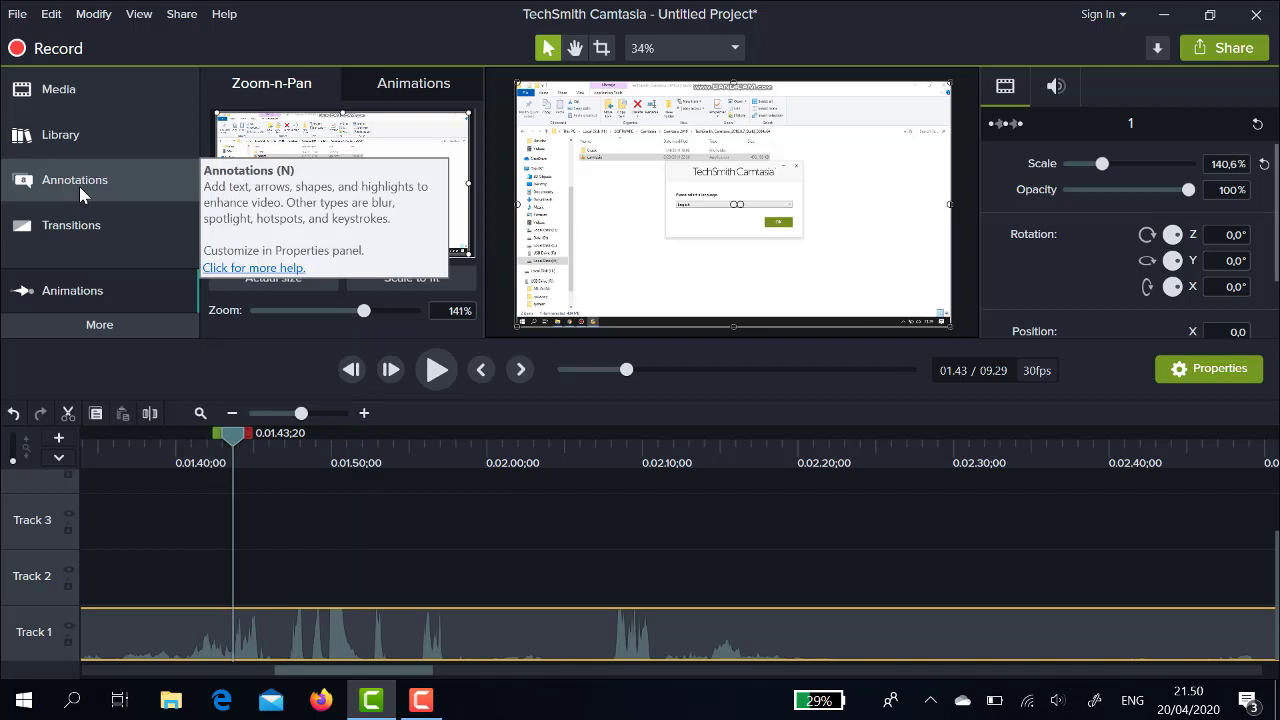
pyautogui.click(84, 190)
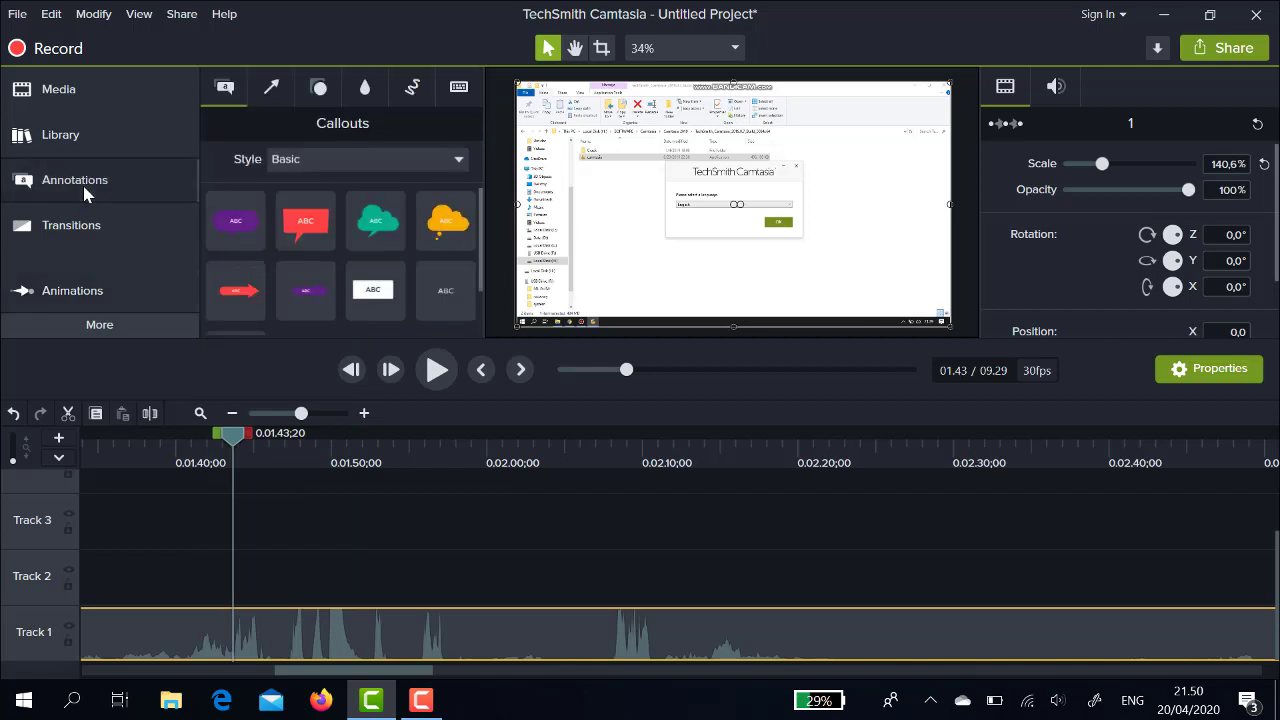
pyautogui.click(258, 218)
pyautogui.scroll(-2, 480, 247)
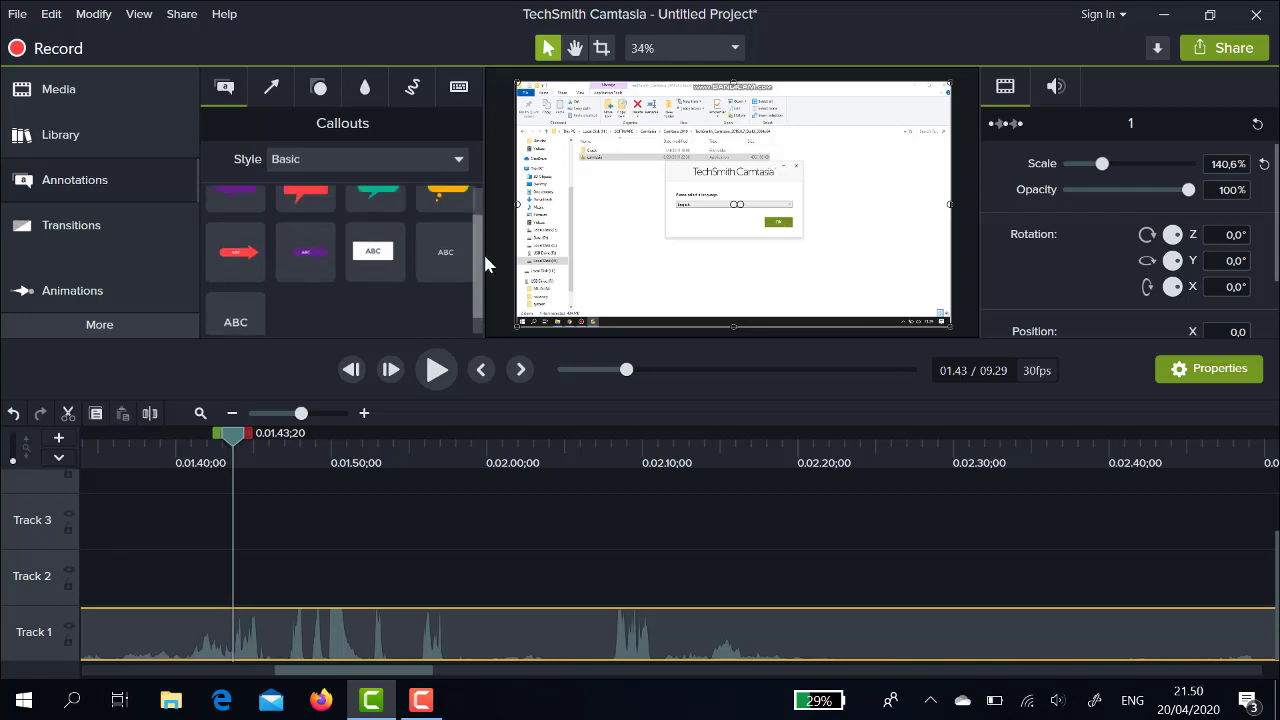
pyautogui.scroll(2, 485, 250)
pyautogui.click(457, 160)
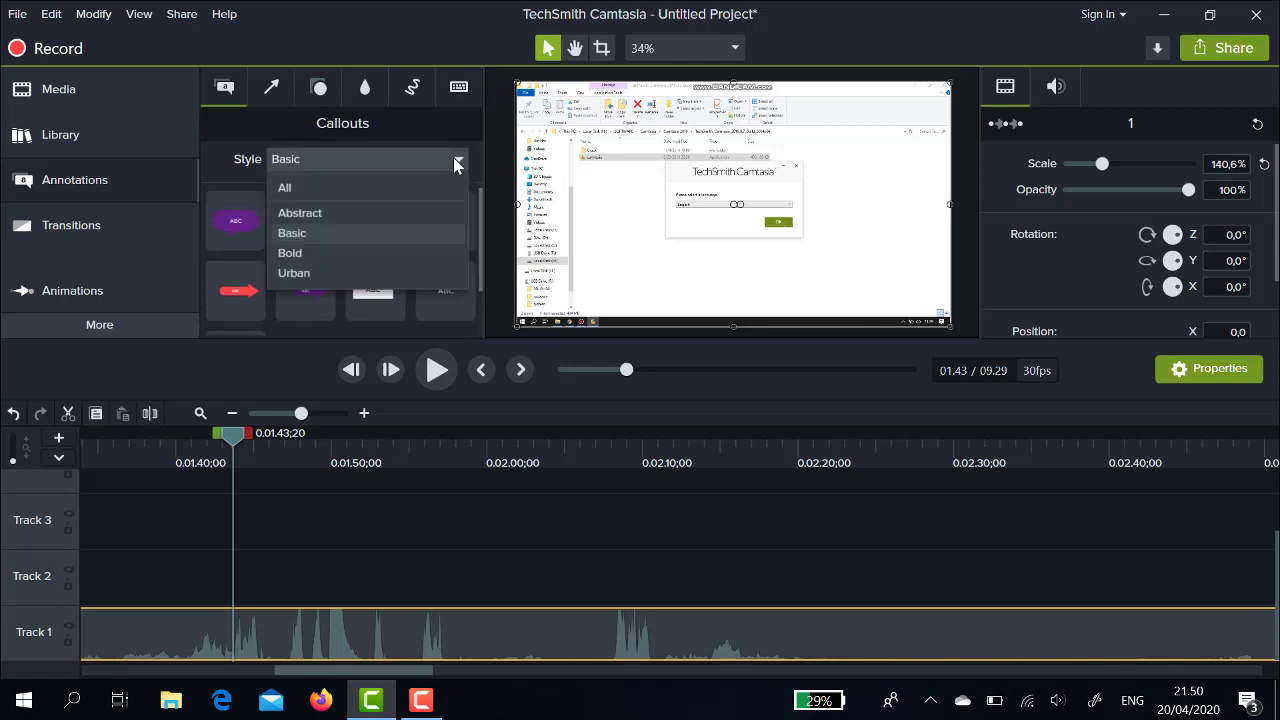
pyautogui.click(305, 187)
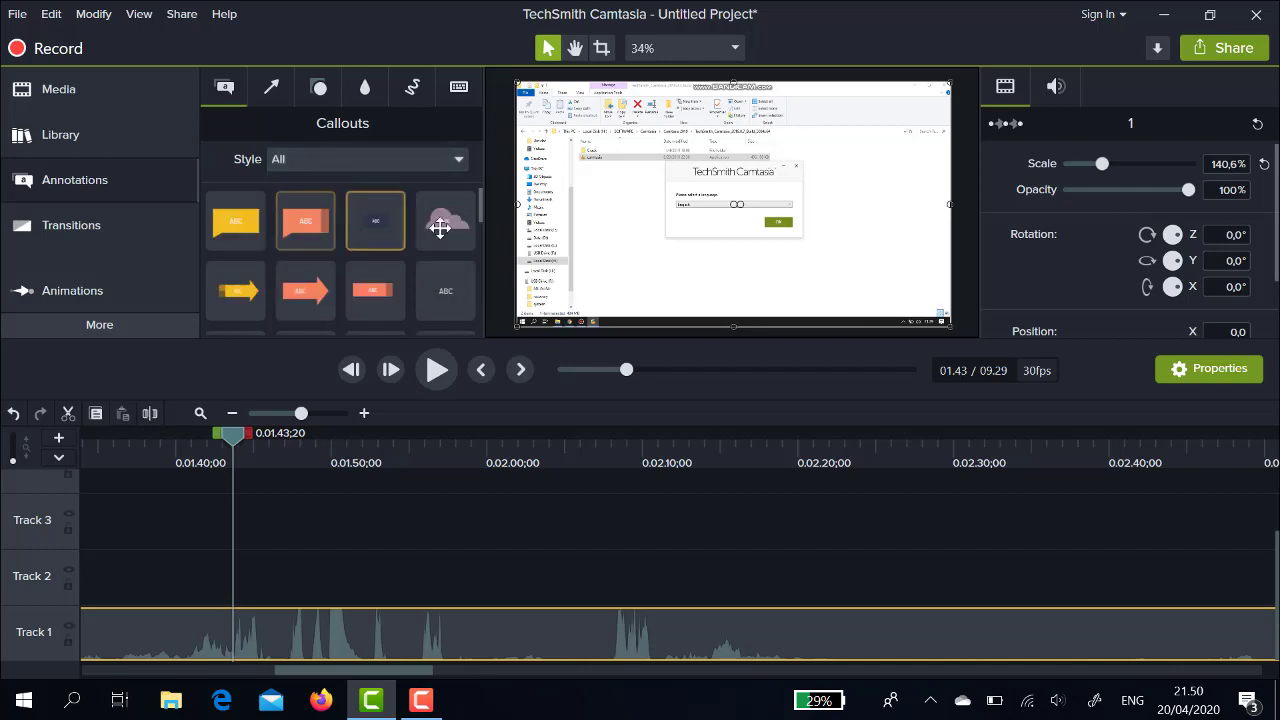
pyautogui.moveTo(484, 222); pyautogui.dragTo(497, 278)
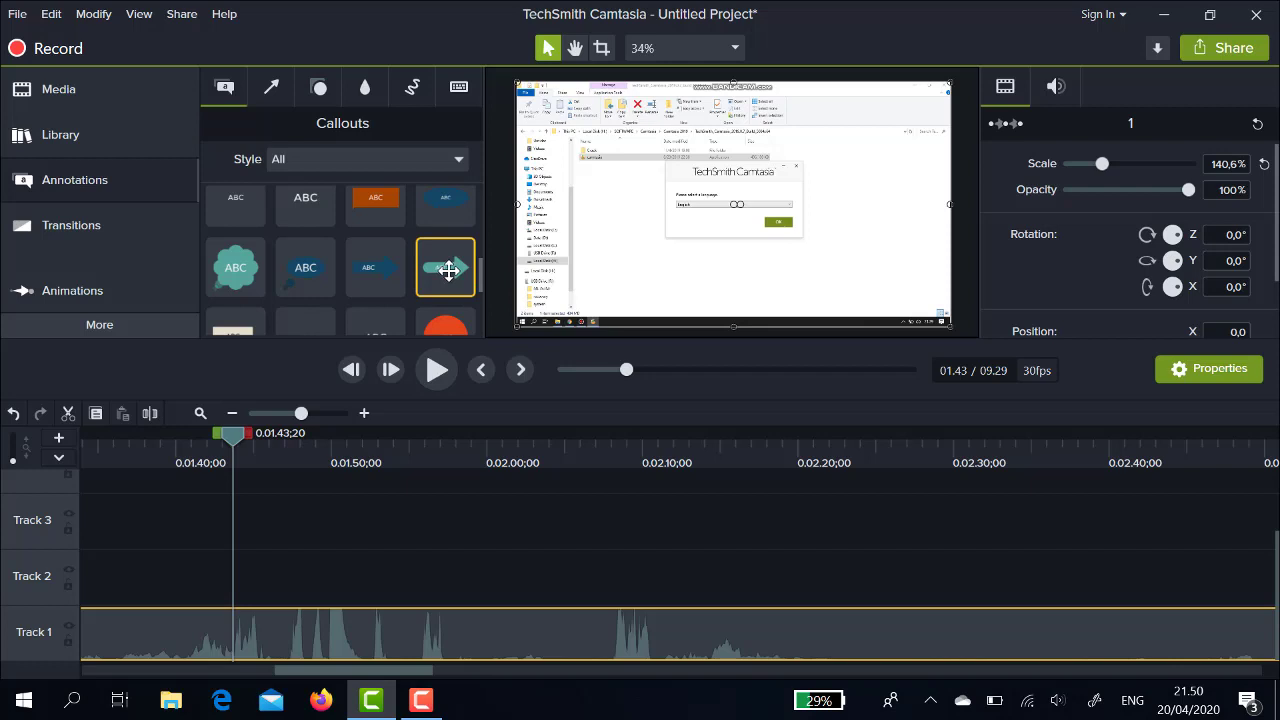
pyautogui.rightClick(449, 270)
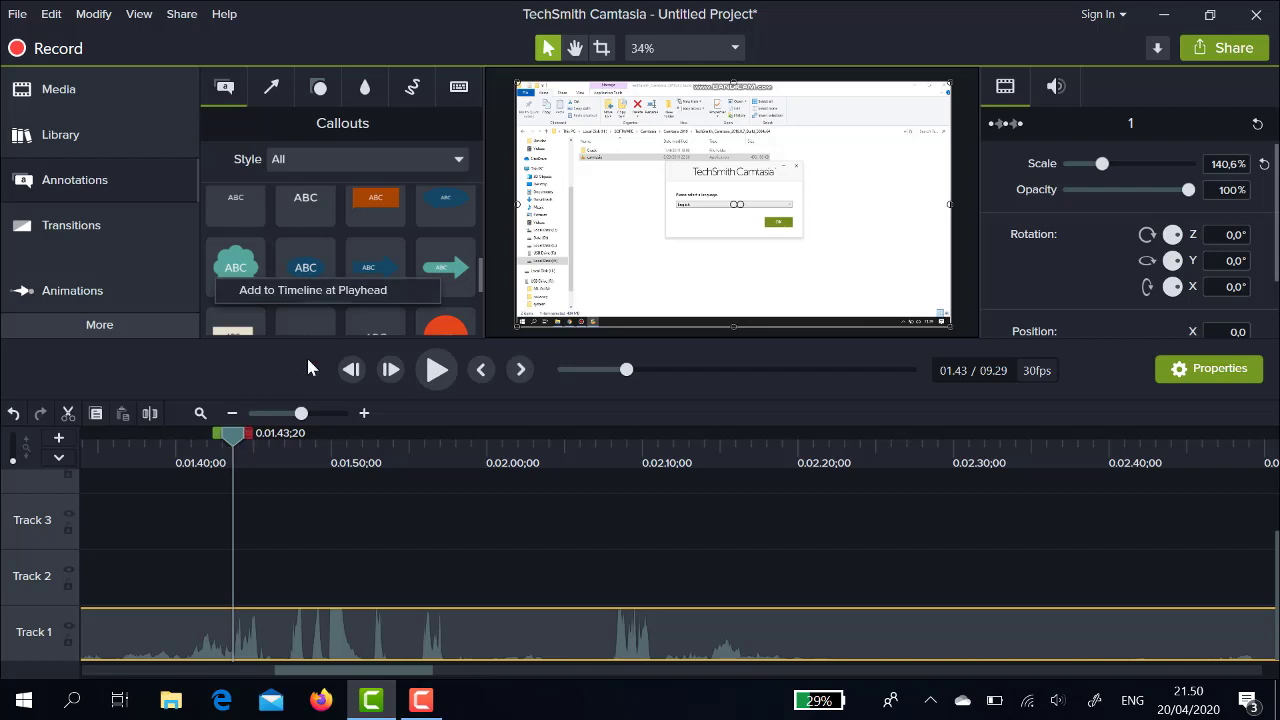
pyautogui.click(358, 290)
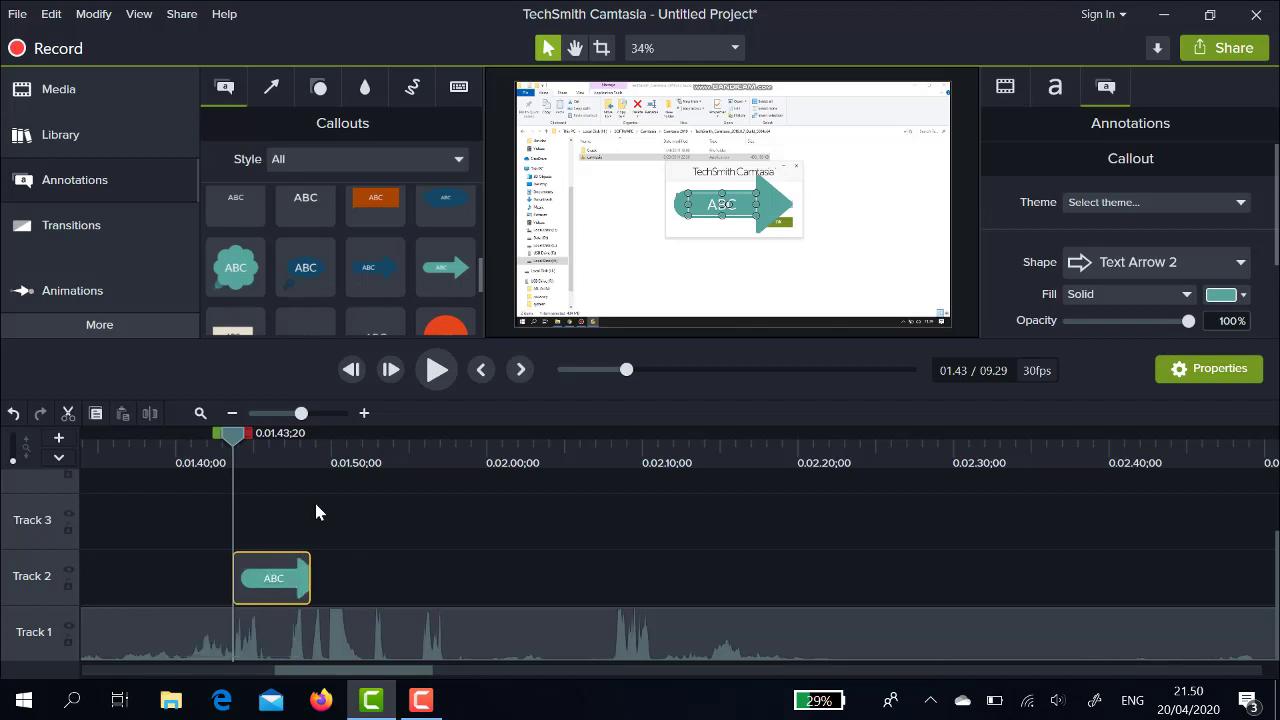
# - Rotate the arrow callout and place it beside the language dialog so that it points at the OK button
pyautogui.moveTo(231, 441)
pyautogui.mouseDown()
pyautogui.moveTo(246, 456)
pyautogui.moveTo(221, 461)
pyautogui.moveTo(229, 450)
pyautogui.mouseUp()
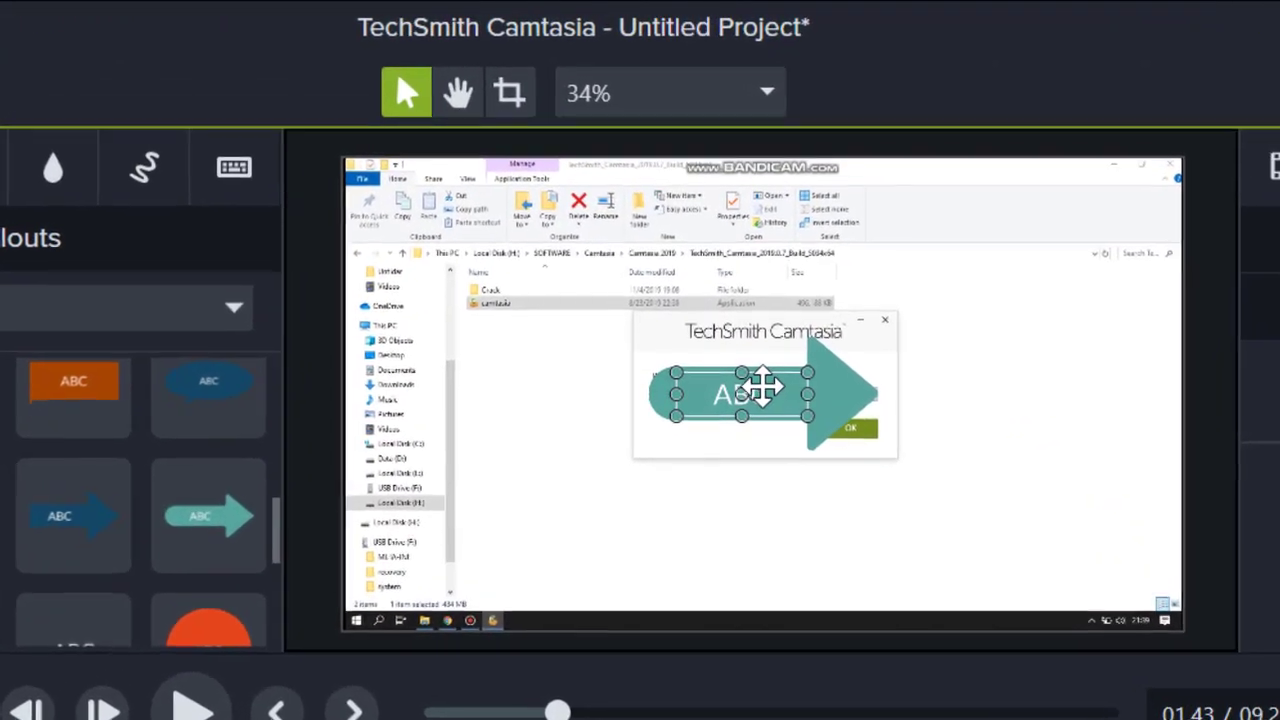
pyautogui.moveTo(742, 394); pyautogui.dragTo(674, 442)
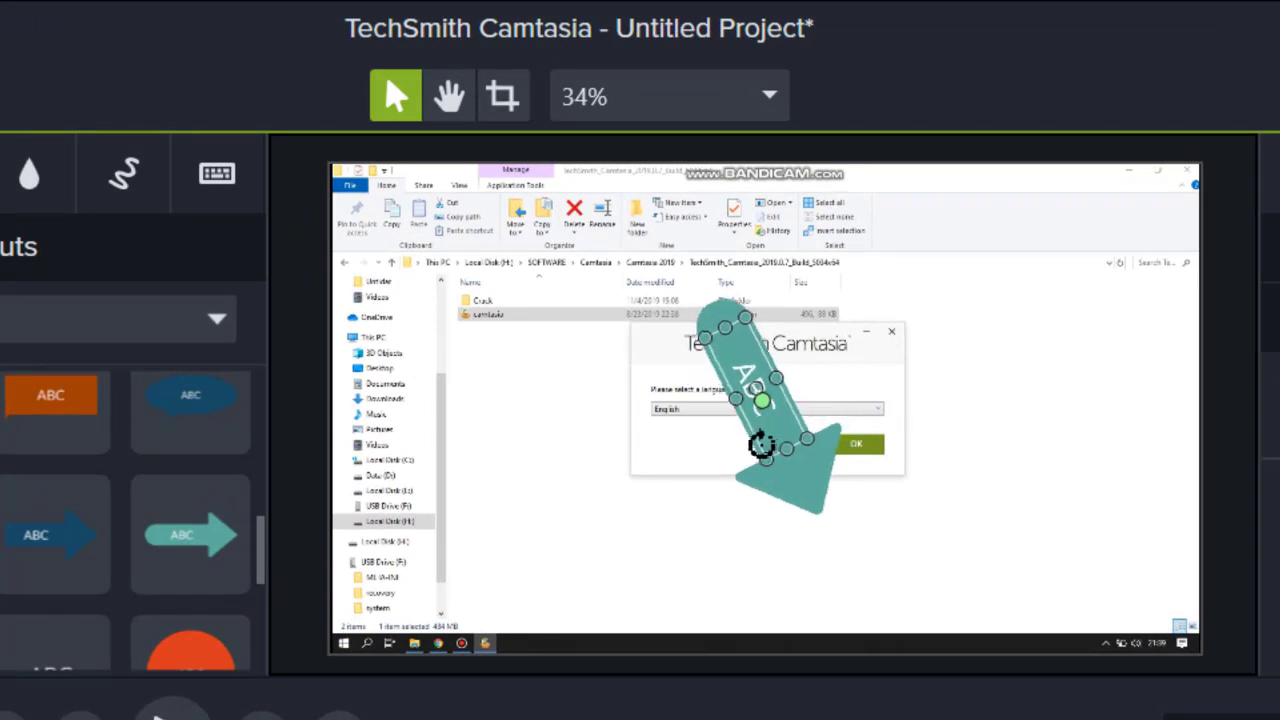
pyautogui.moveTo(742, 410); pyautogui.dragTo(1022, 340)
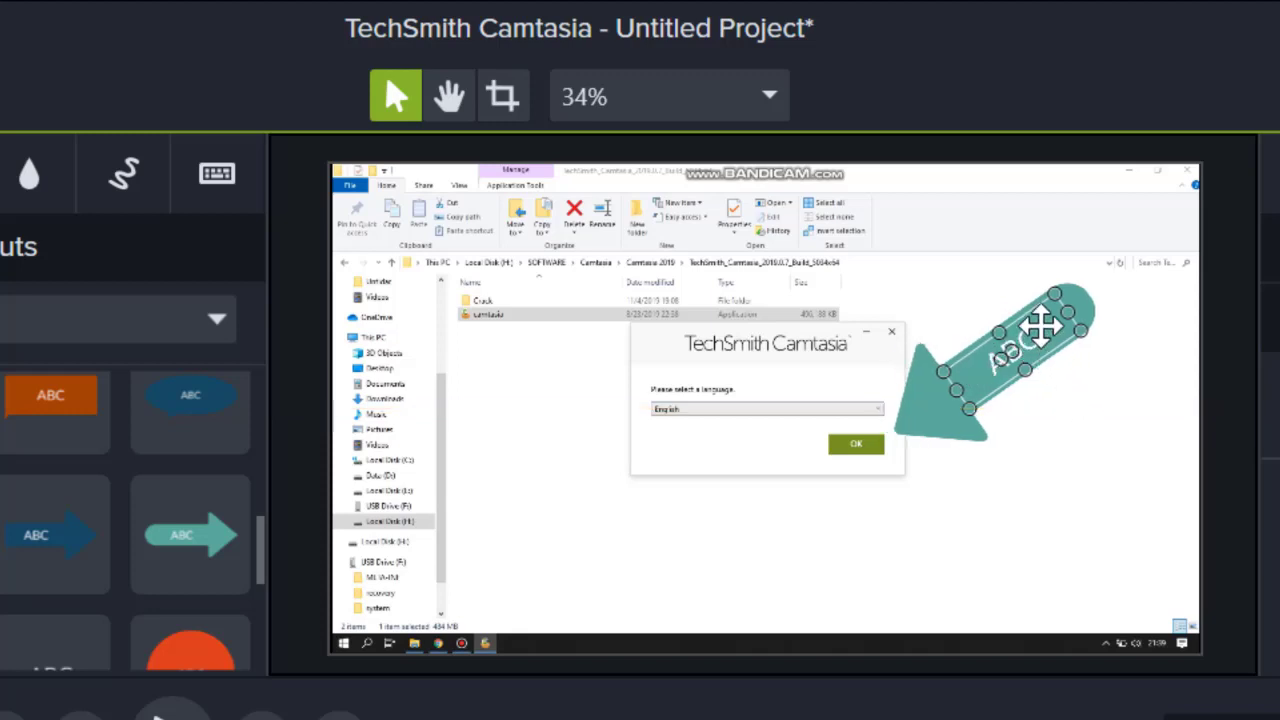
# - Replace the arrow callout's text with "Click" and fine-tune its position beside the OK button
pyautogui.doubleClick(1040, 325)
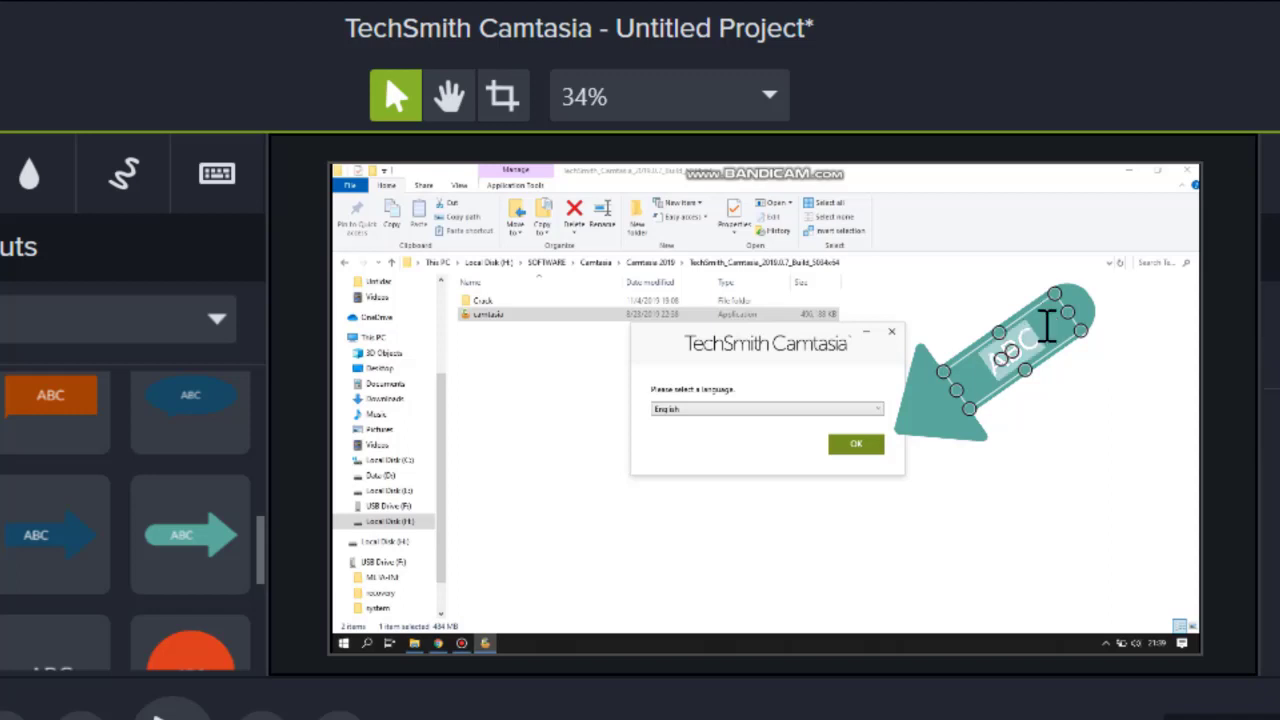
pyautogui.write('Click')
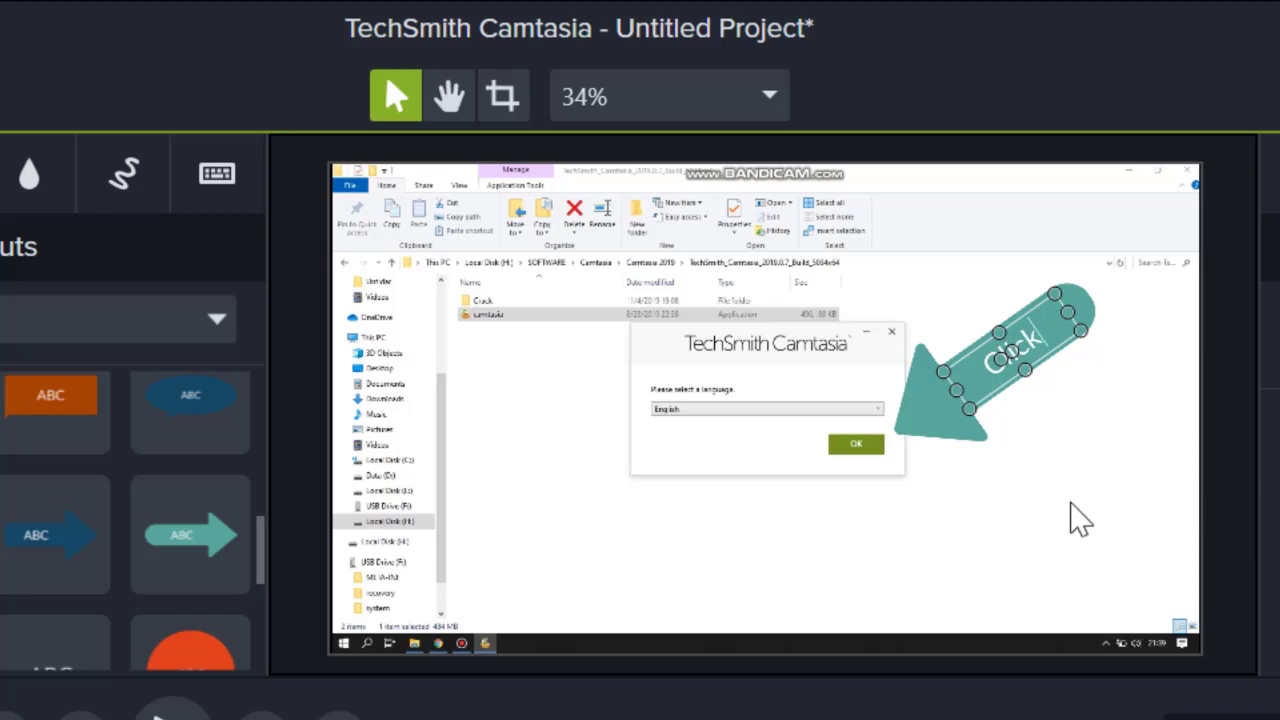
pyautogui.click(1066, 351)
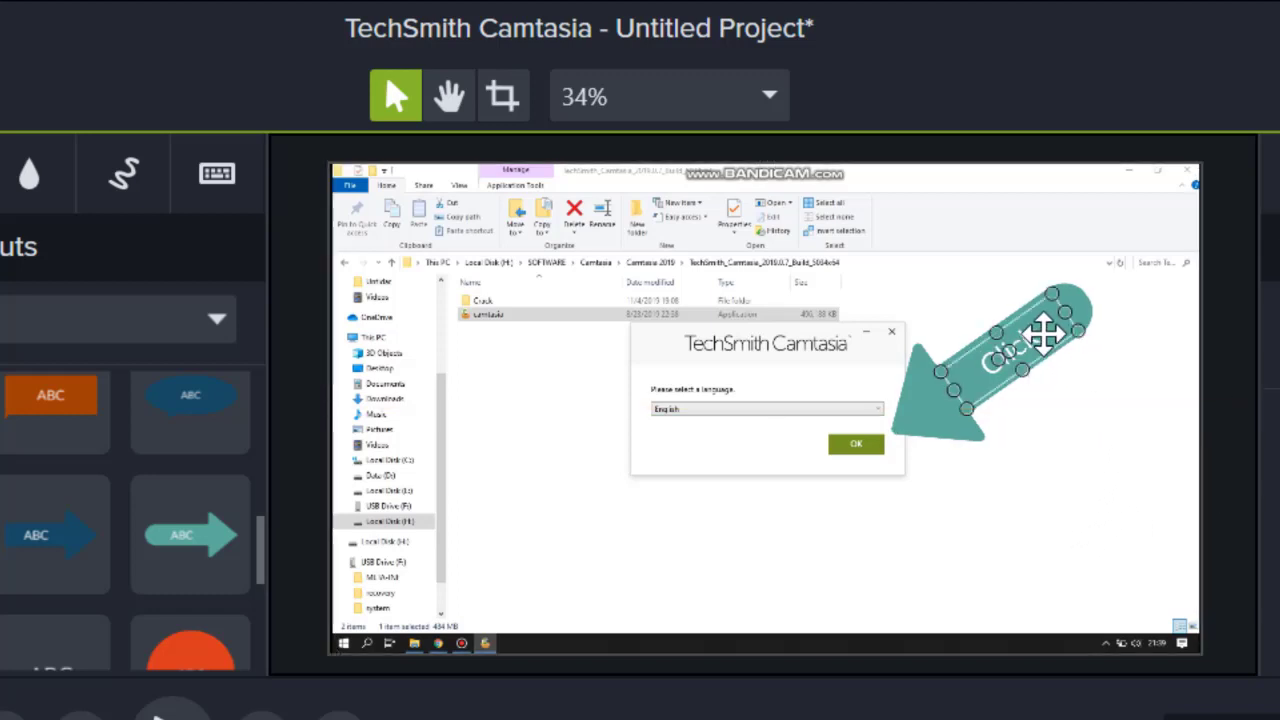
pyautogui.moveTo(1063, 317); pyautogui.dragTo(998, 385)
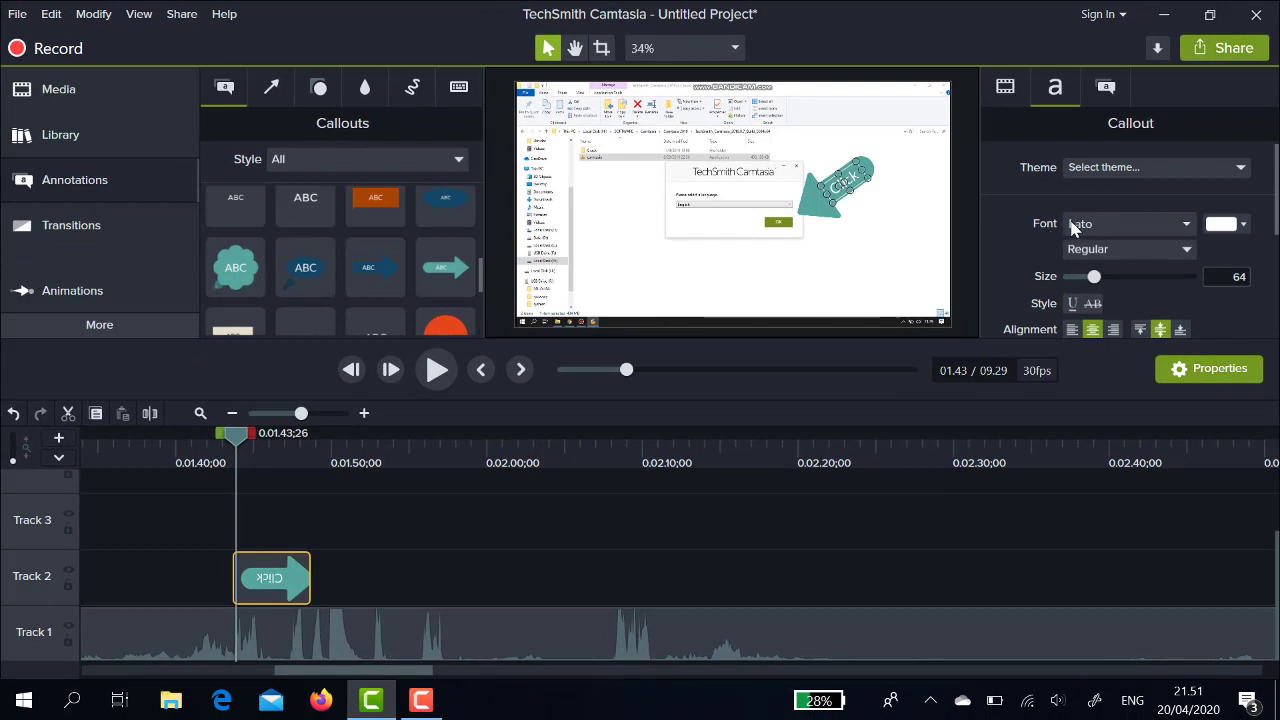
# - Set the callout text's colour to yellow #E3EB0F and its font to Algerian
pyautogui.click(1244, 224)
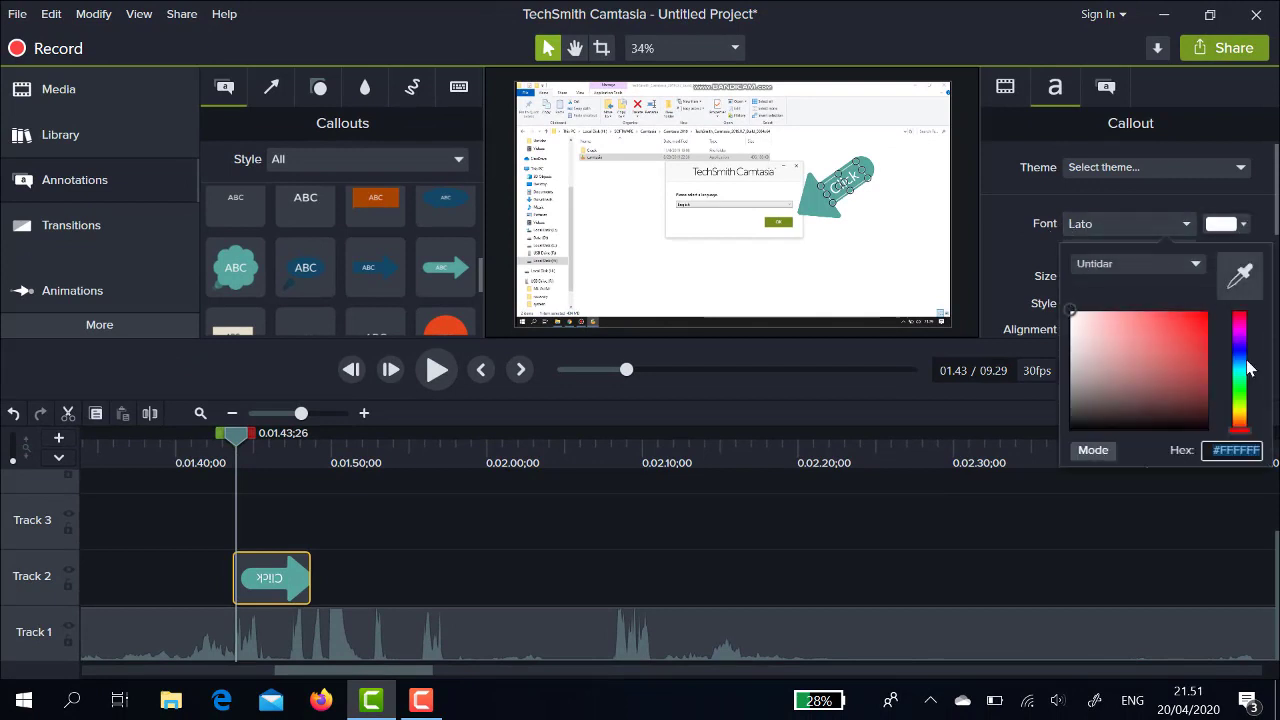
pyautogui.click(1241, 415)
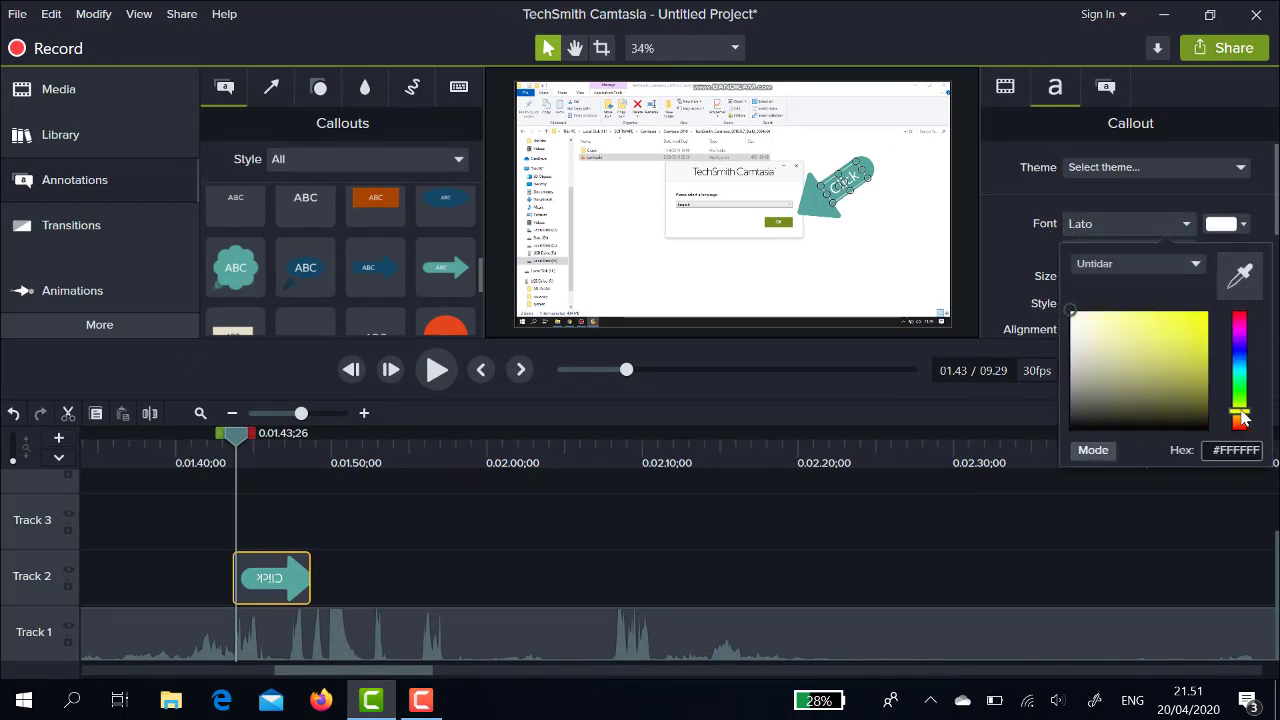
pyautogui.moveTo(1241, 418); pyautogui.dragTo(1238, 420)
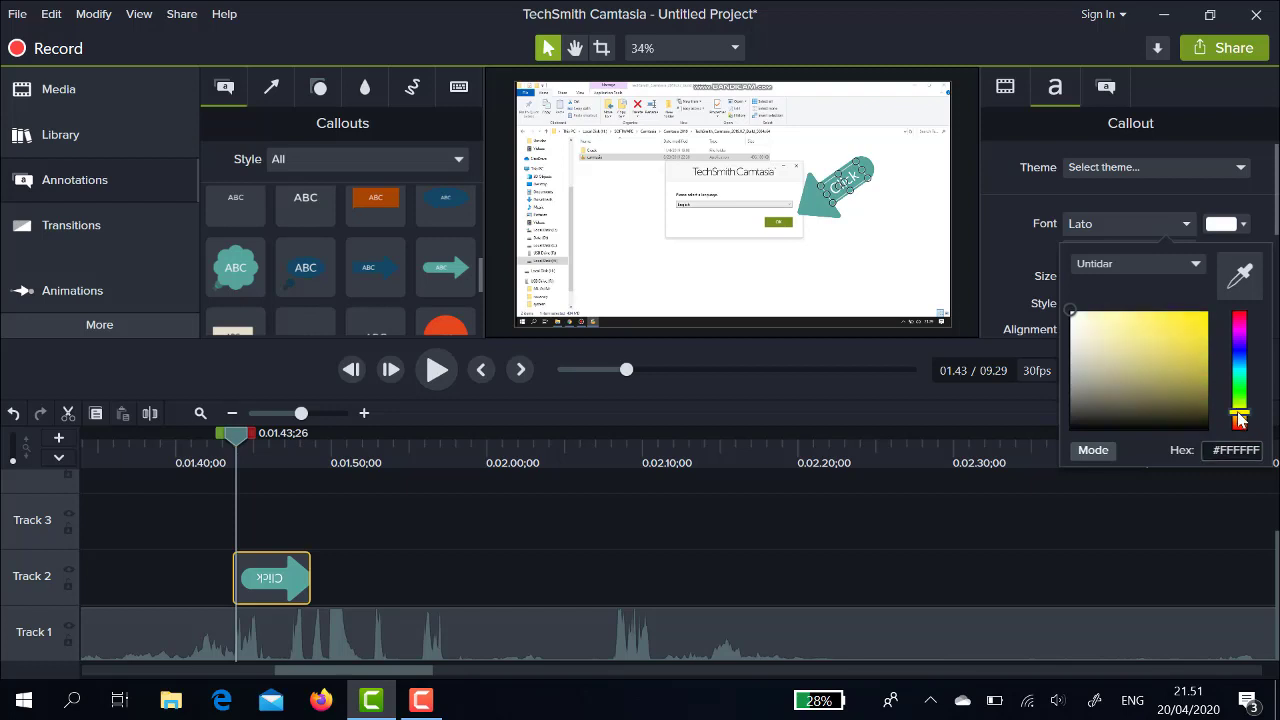
pyautogui.click(1204, 318)
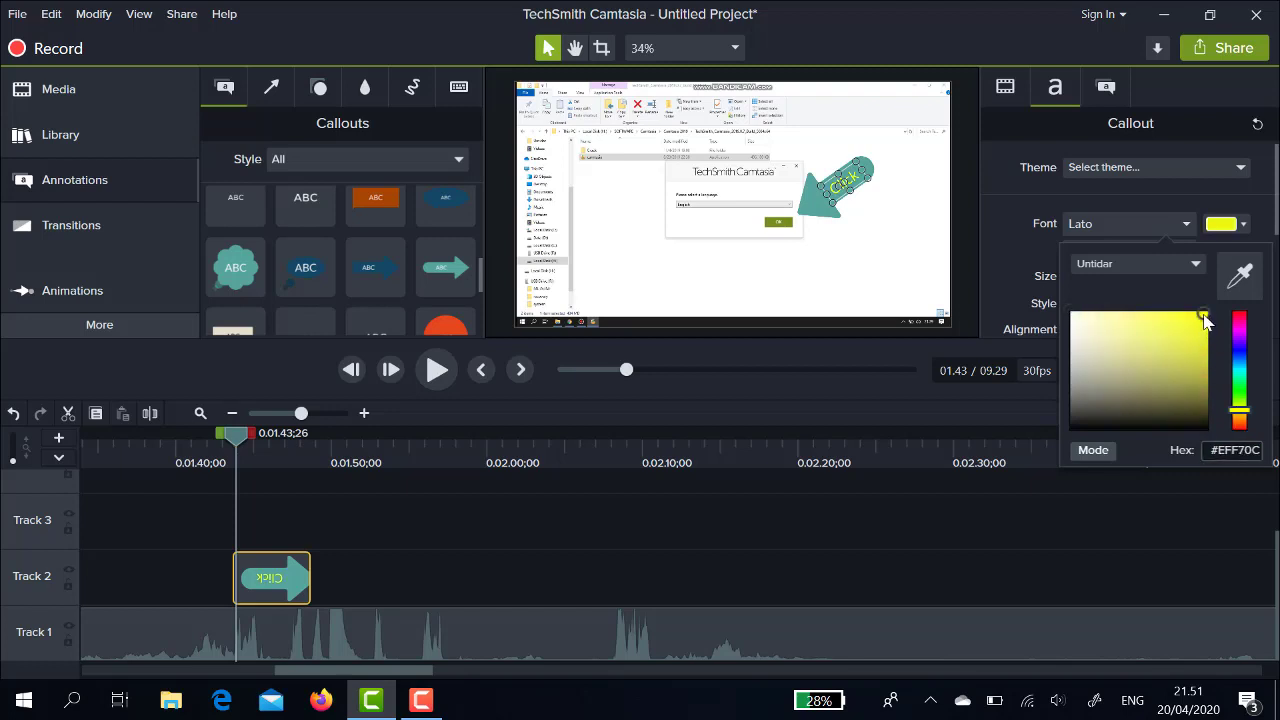
pyautogui.moveTo(1204, 318); pyautogui.dragTo(1197, 331)
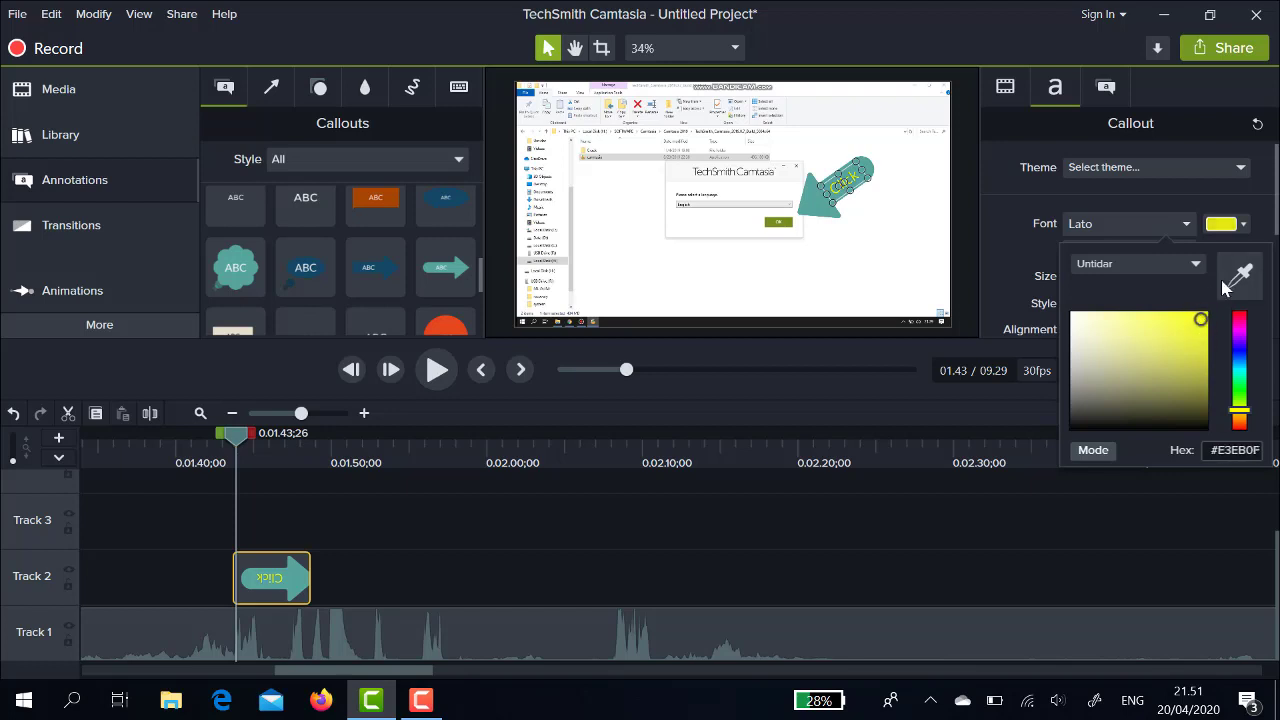
pyautogui.click(1245, 225)
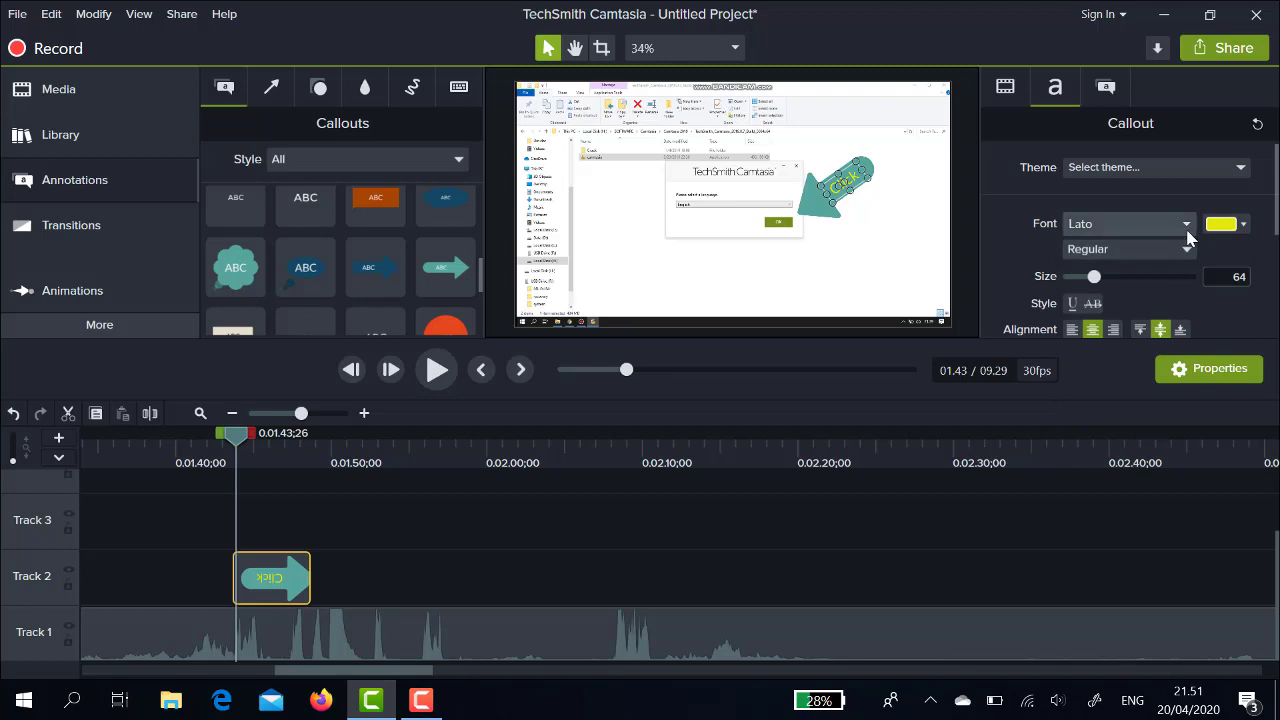
pyautogui.click(1185, 225)
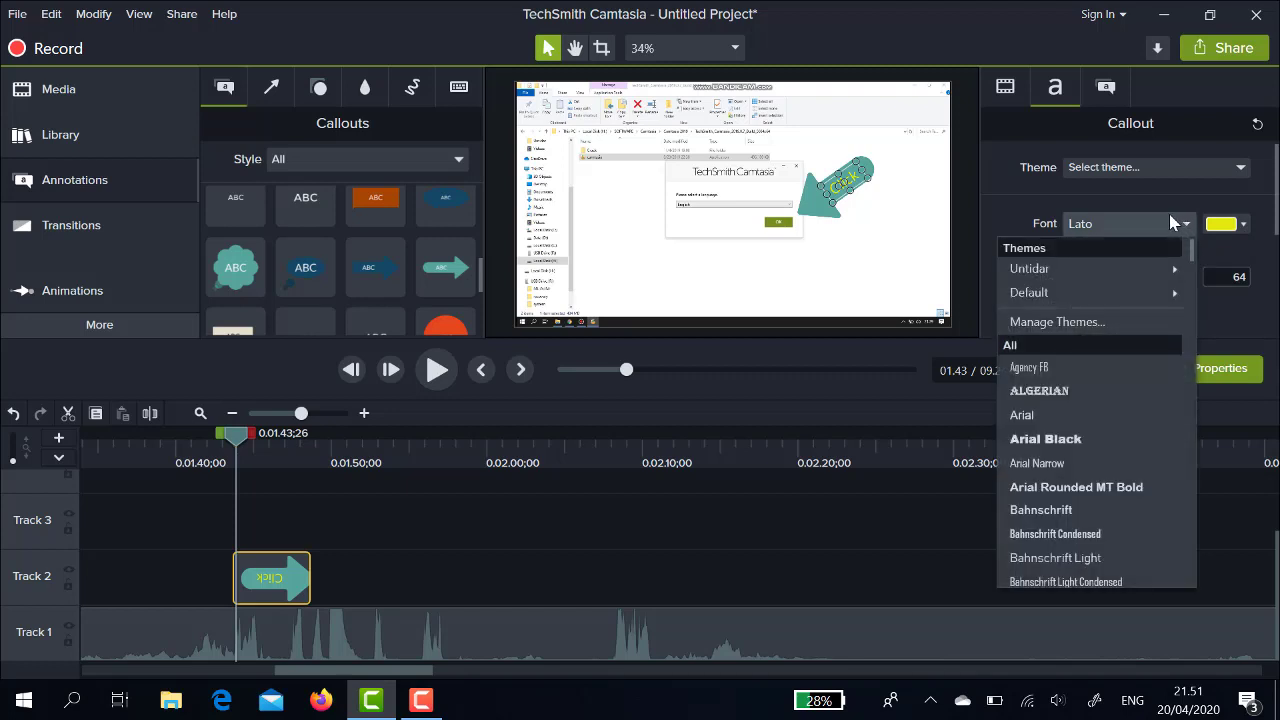
pyautogui.click(1066, 393)
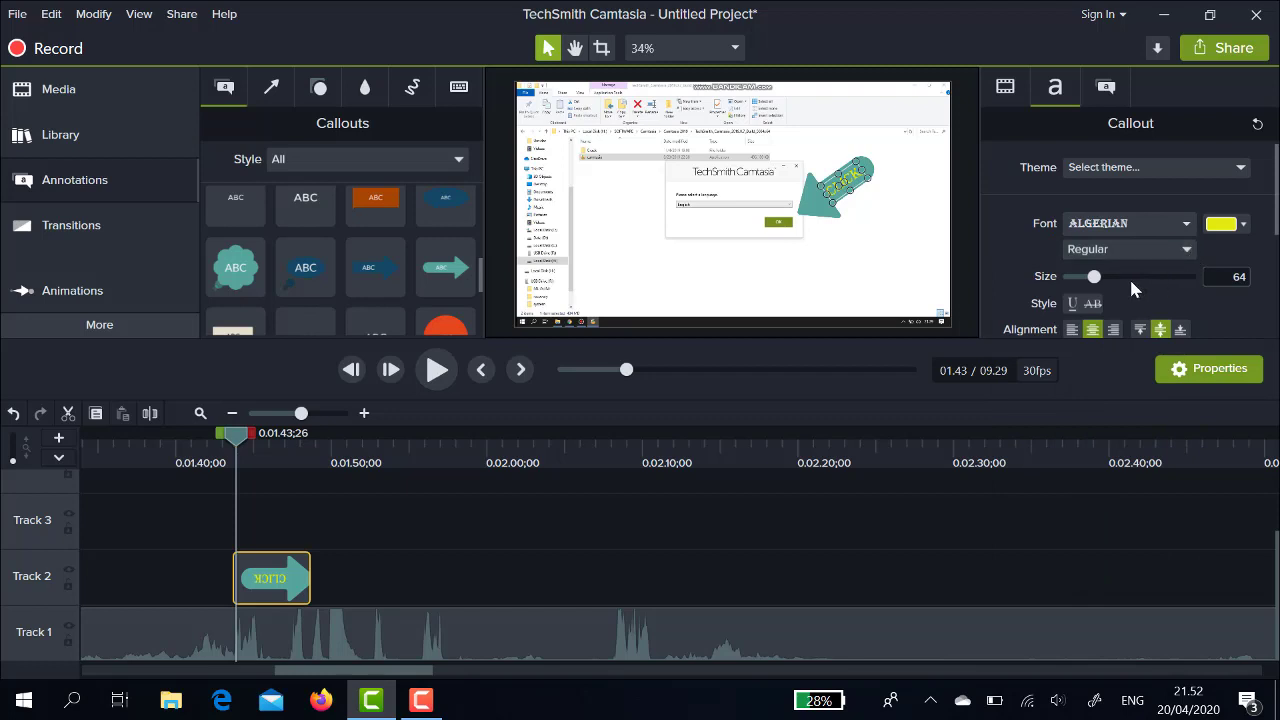
# - Set the arrow callout's text size to 87 and keep the arrow pointing at the OK button
pyautogui.moveTo(1095, 280); pyautogui.dragTo(1116, 283)
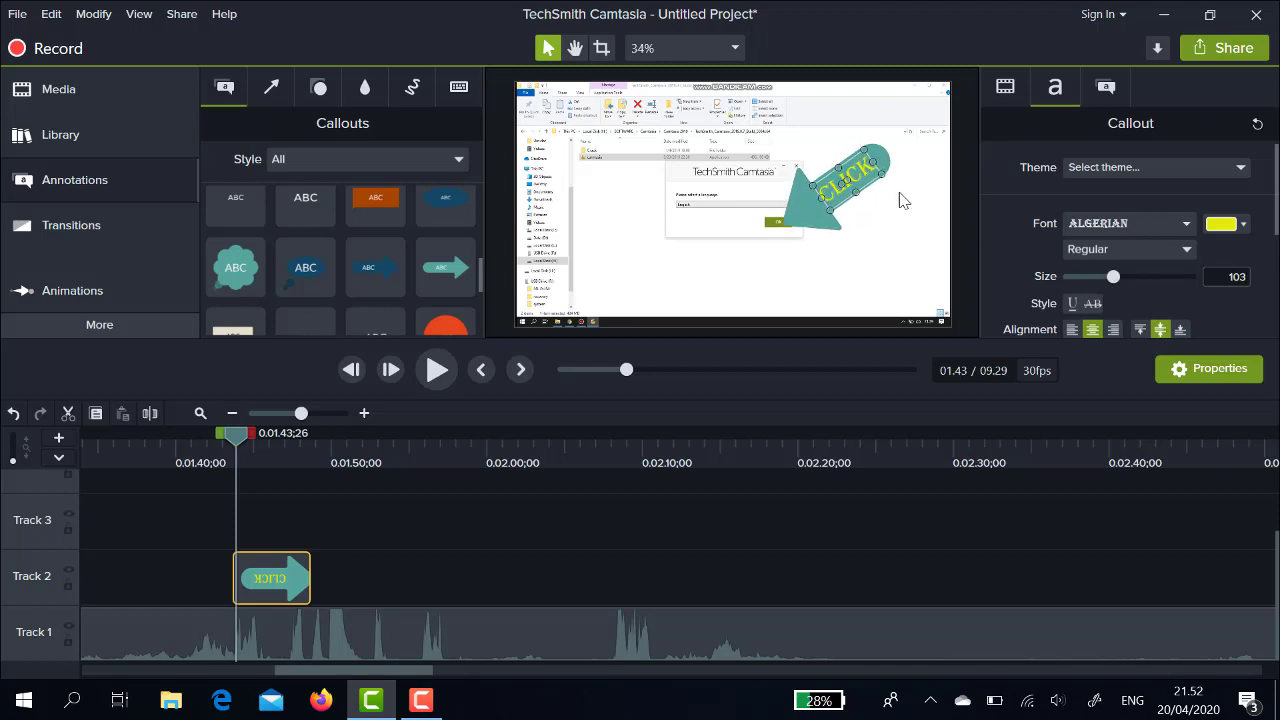
pyautogui.moveTo(865, 151); pyautogui.dragTo(826, 200)
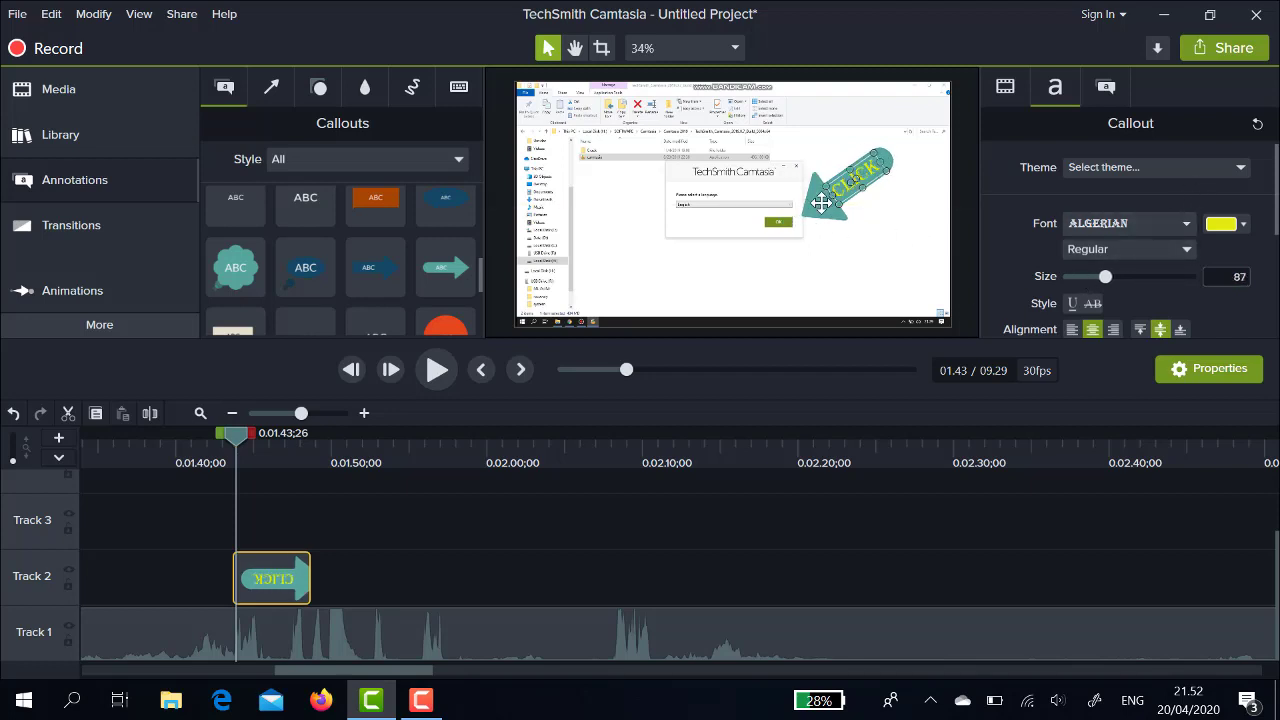
# - Change the arrow callout's fill colour to red #EE0D0D
pyautogui.click(1104, 89)
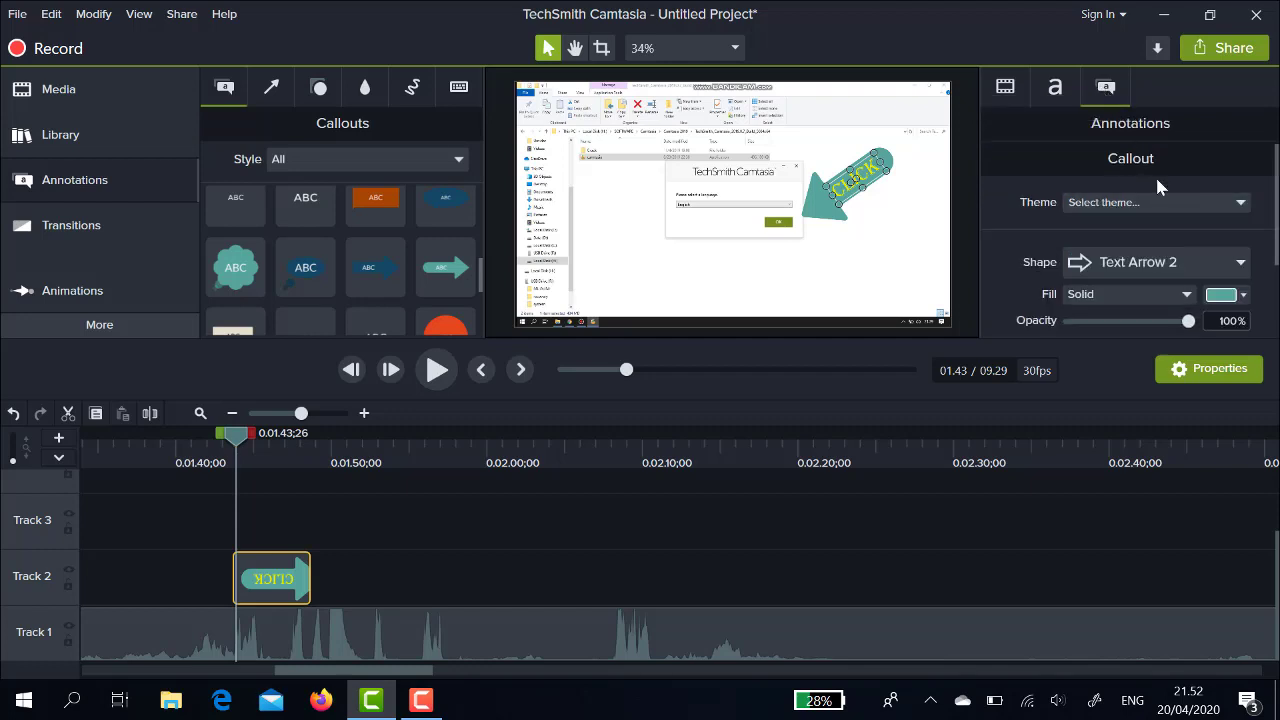
pyautogui.click(1244, 297)
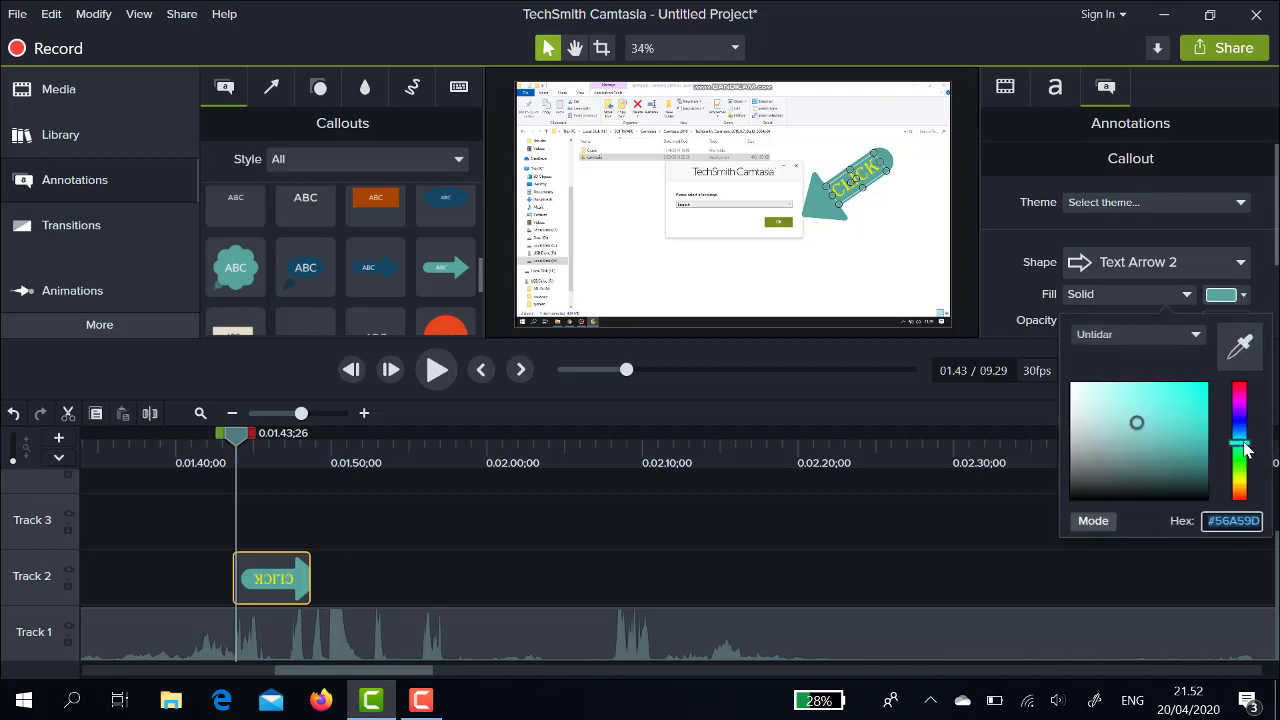
pyautogui.moveTo(1245, 450); pyautogui.dragTo(1243, 520)
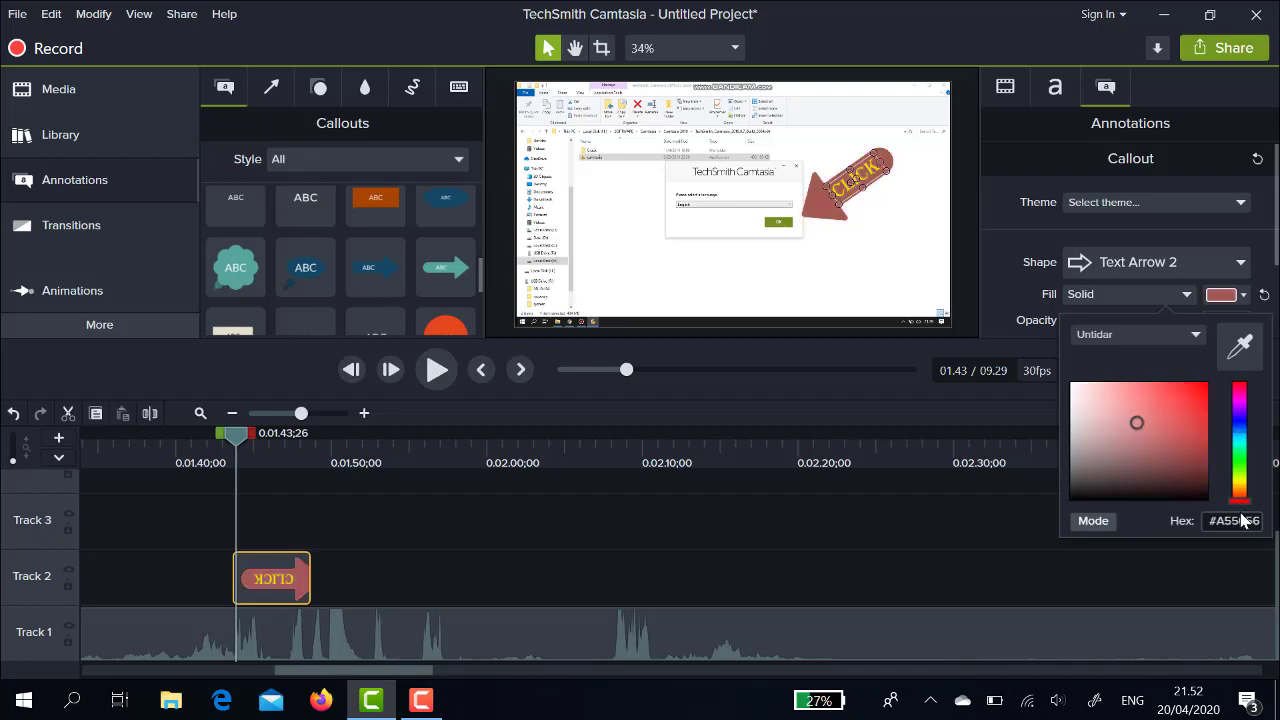
pyautogui.click(1201, 389)
pyautogui.moveTo(1200, 385); pyautogui.dragTo(1202, 390)
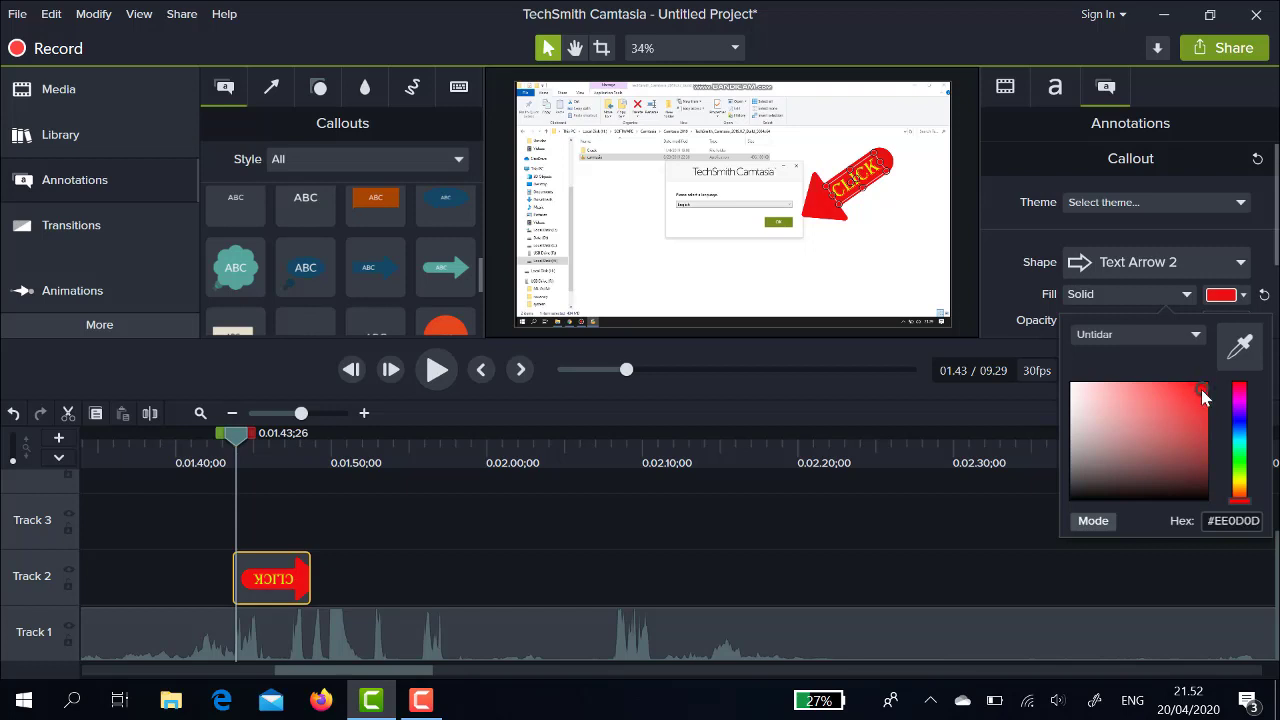
pyautogui.click(1244, 298)
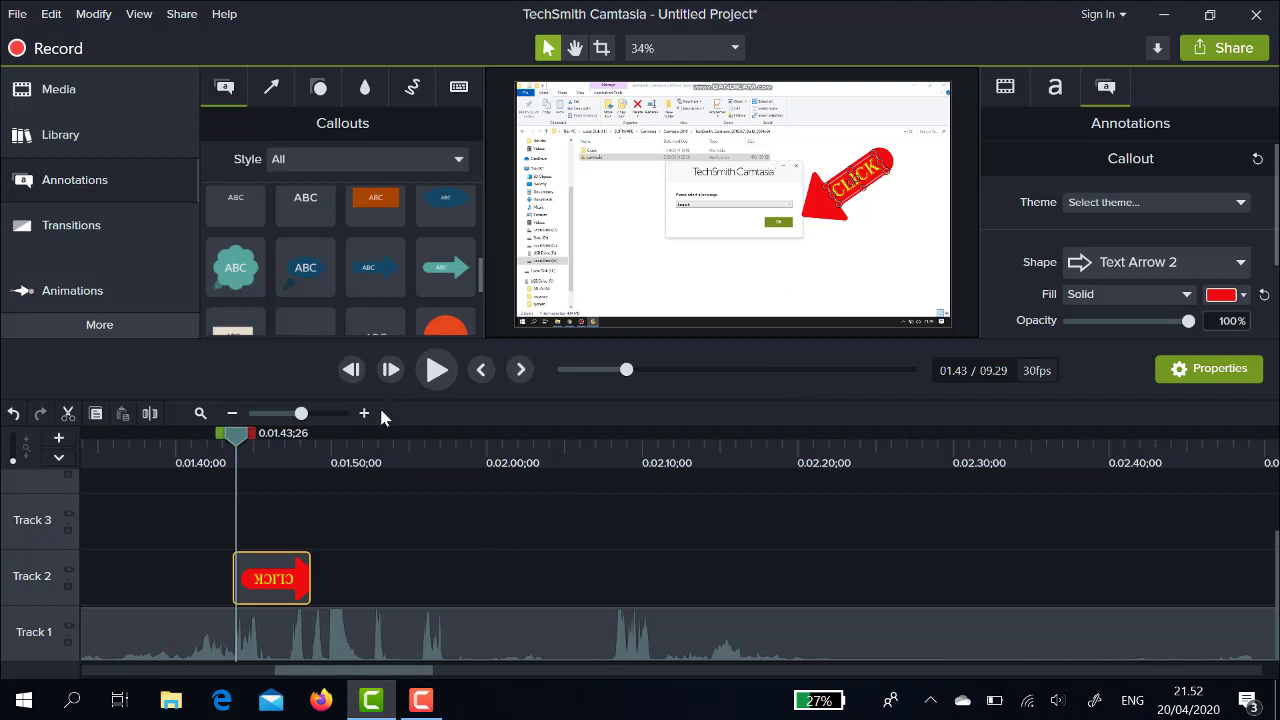
# - Add the Drifting behavior to the selected arrow callout on Track 2
pyautogui.moveTo(236, 440)
pyautogui.mouseDown()
pyautogui.moveTo(224, 451)
pyautogui.moveTo(237, 455)
pyautogui.mouseUp()
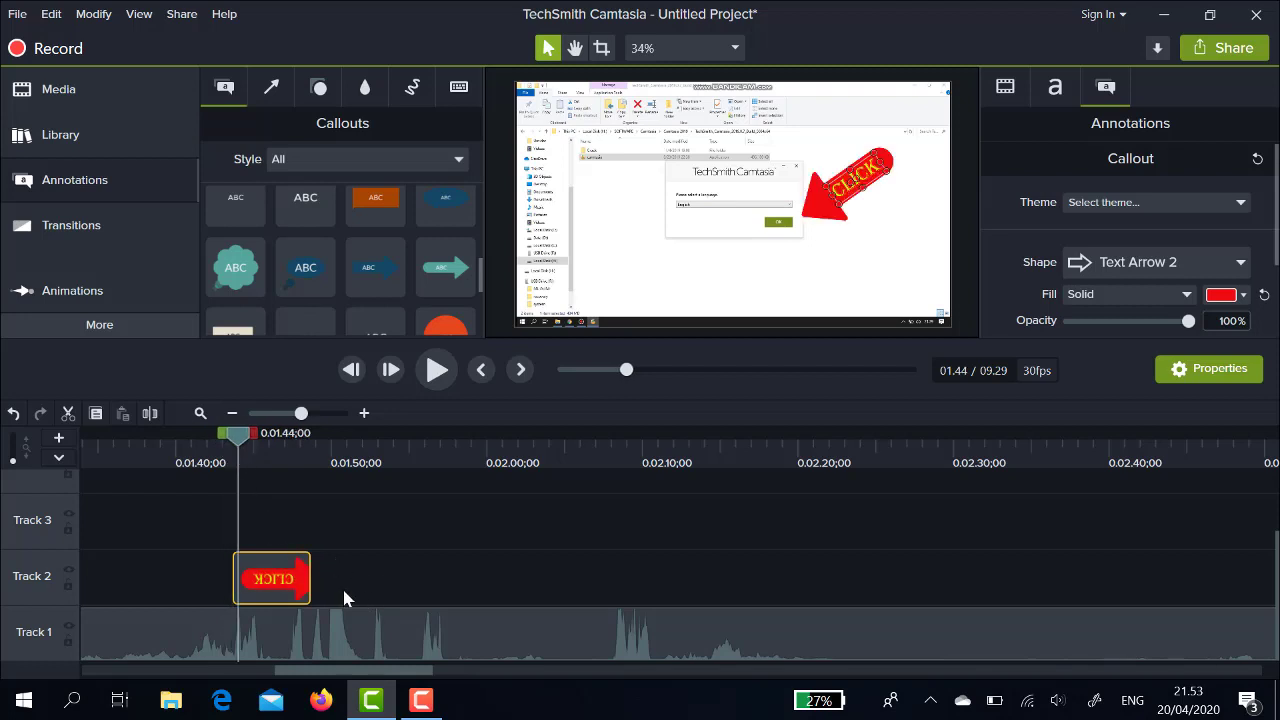
pyautogui.moveTo(278, 573)
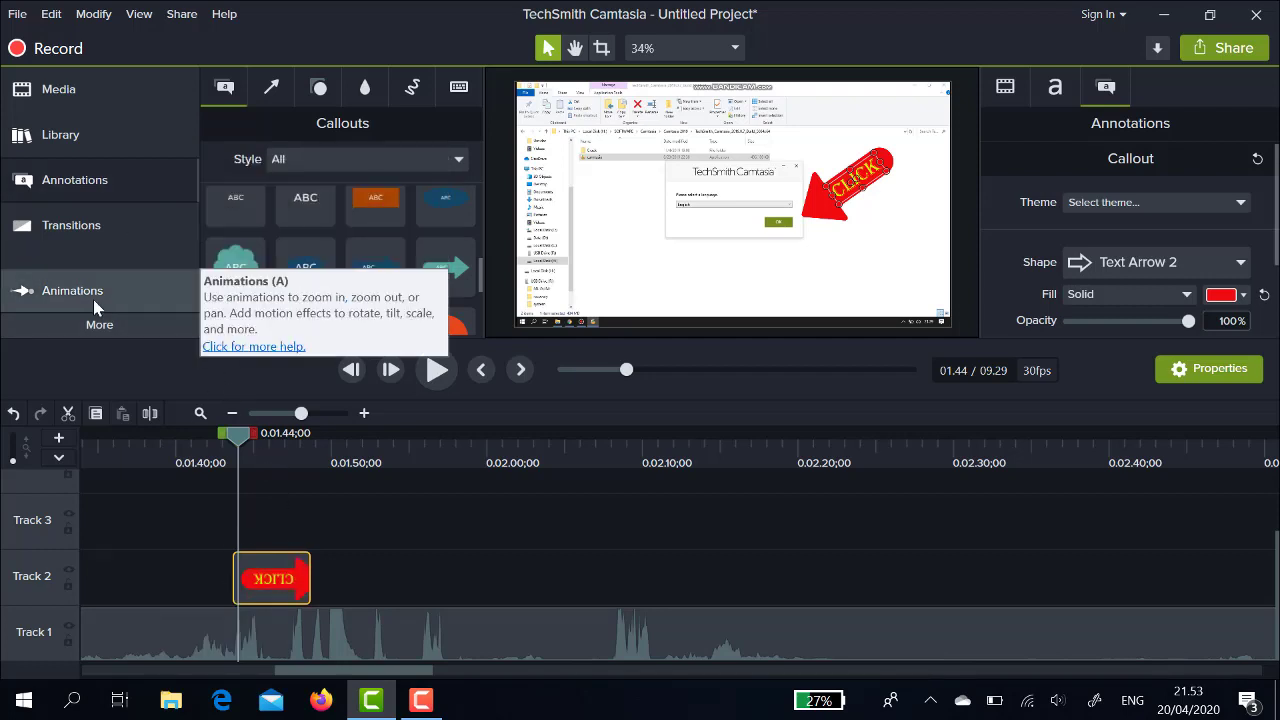
pyautogui.press('b')
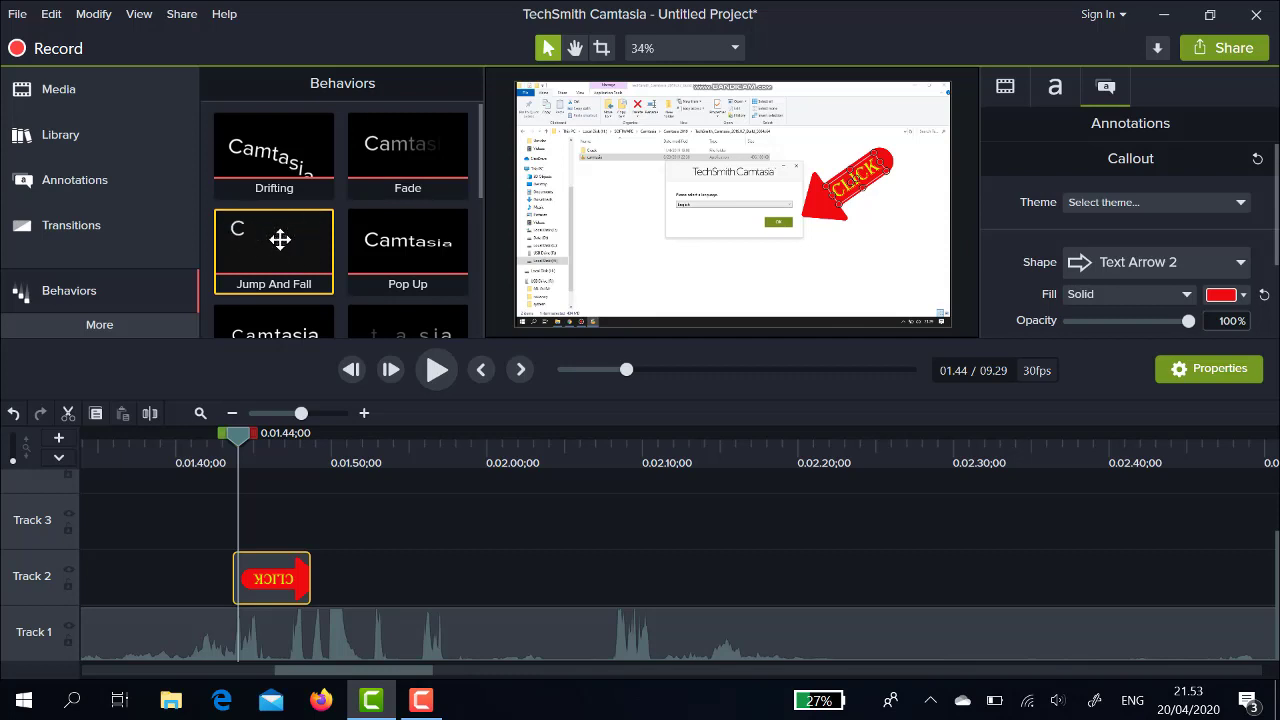
pyautogui.rightClick(289, 153)
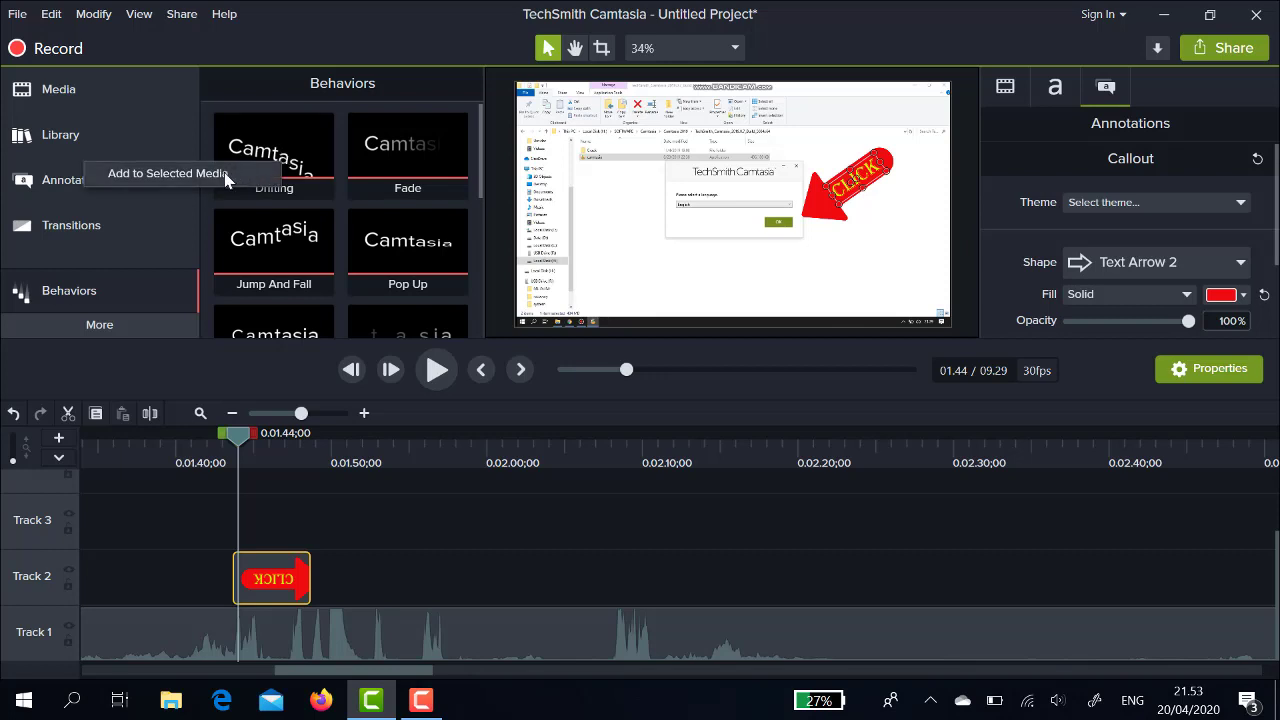
pyautogui.click(168, 173)
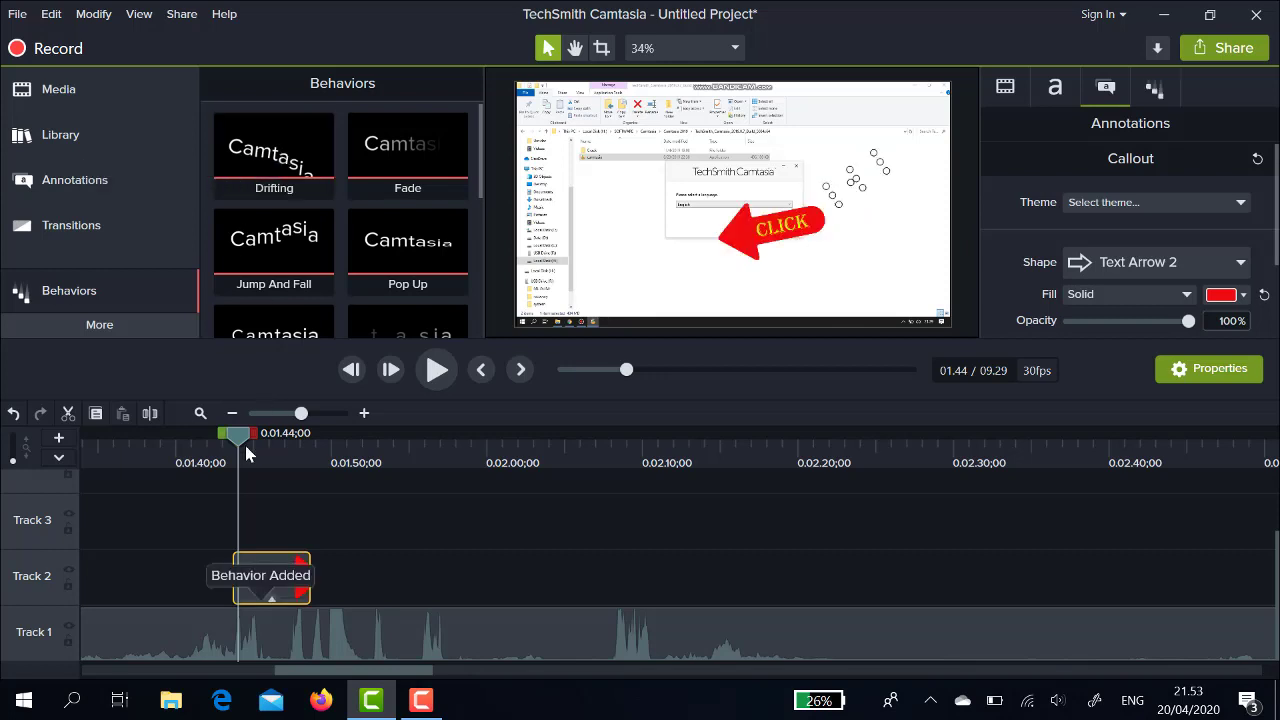
# - Play the timeline from 0.01.43;02 to preview the arrow callout's behavior
pyautogui.moveTo(240, 447); pyautogui.dragTo(224, 455)
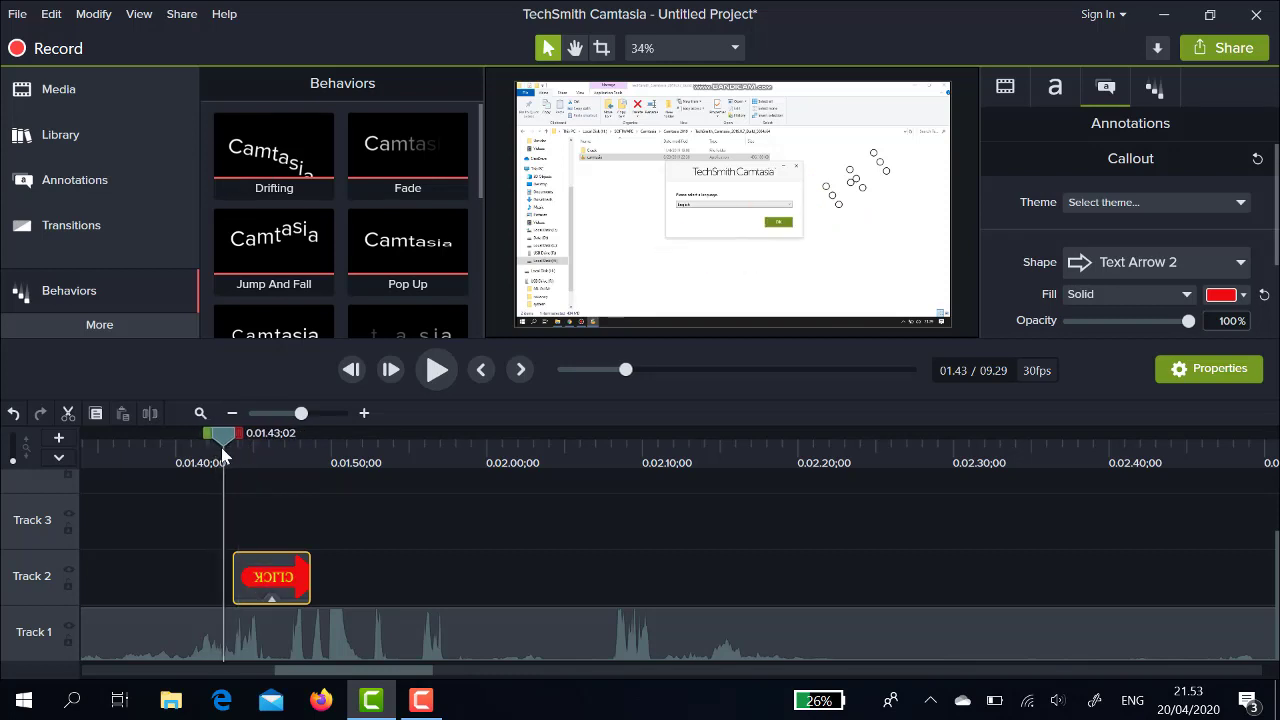
pyautogui.press('space')
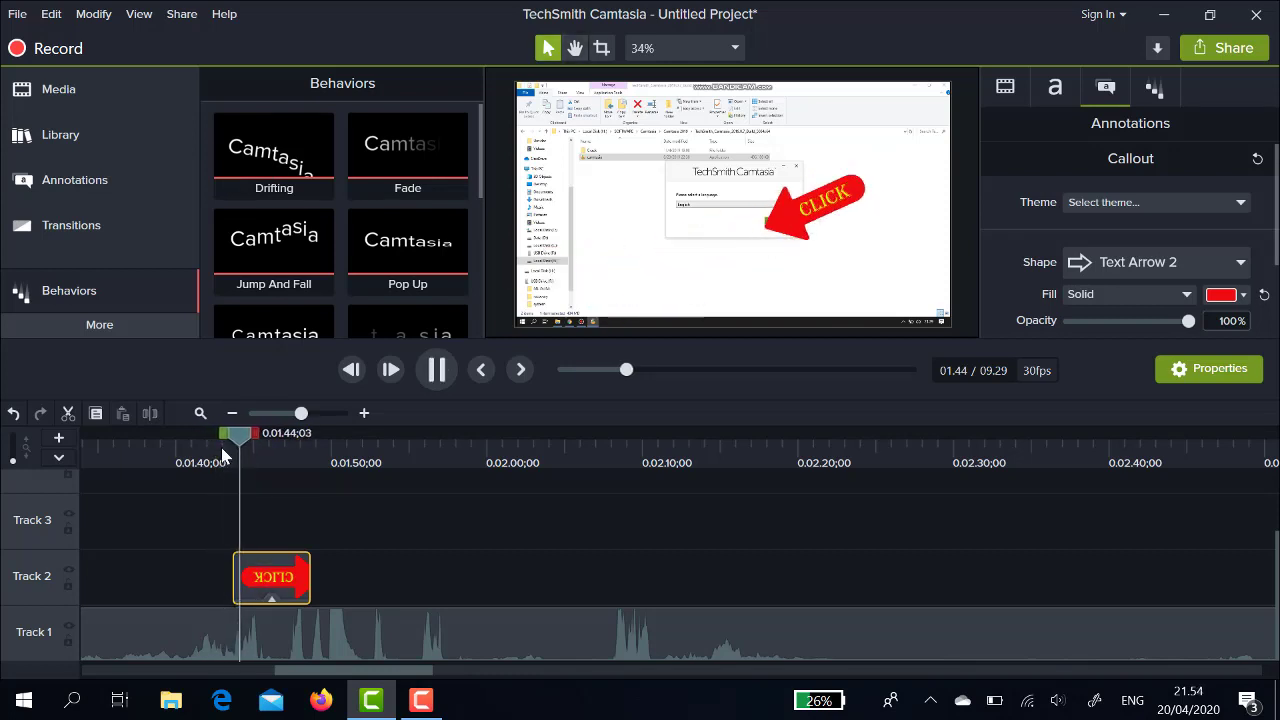
pyautogui.press('space')
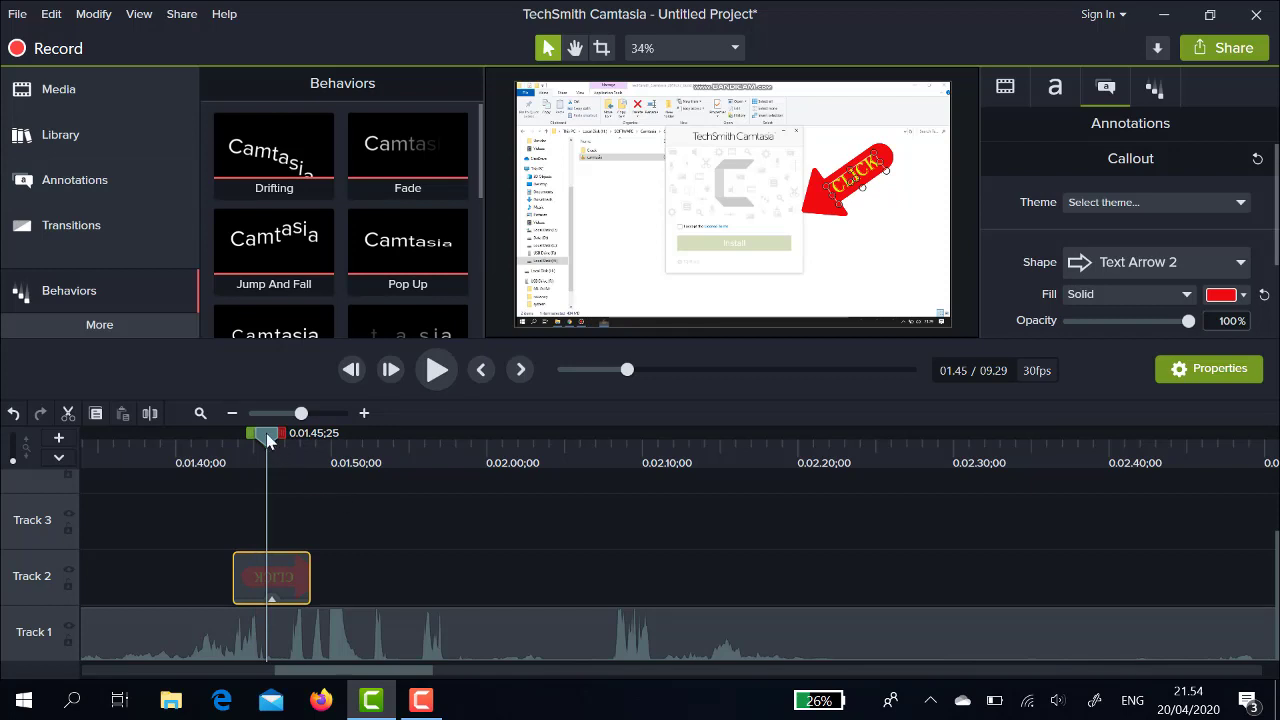
# - Try to add the Right Click Rings cursor effect to the selected media at 0.01.50;14
pyautogui.moveTo(268, 440); pyautogui.dragTo(338, 440)
pyautogui.click(137, 326)
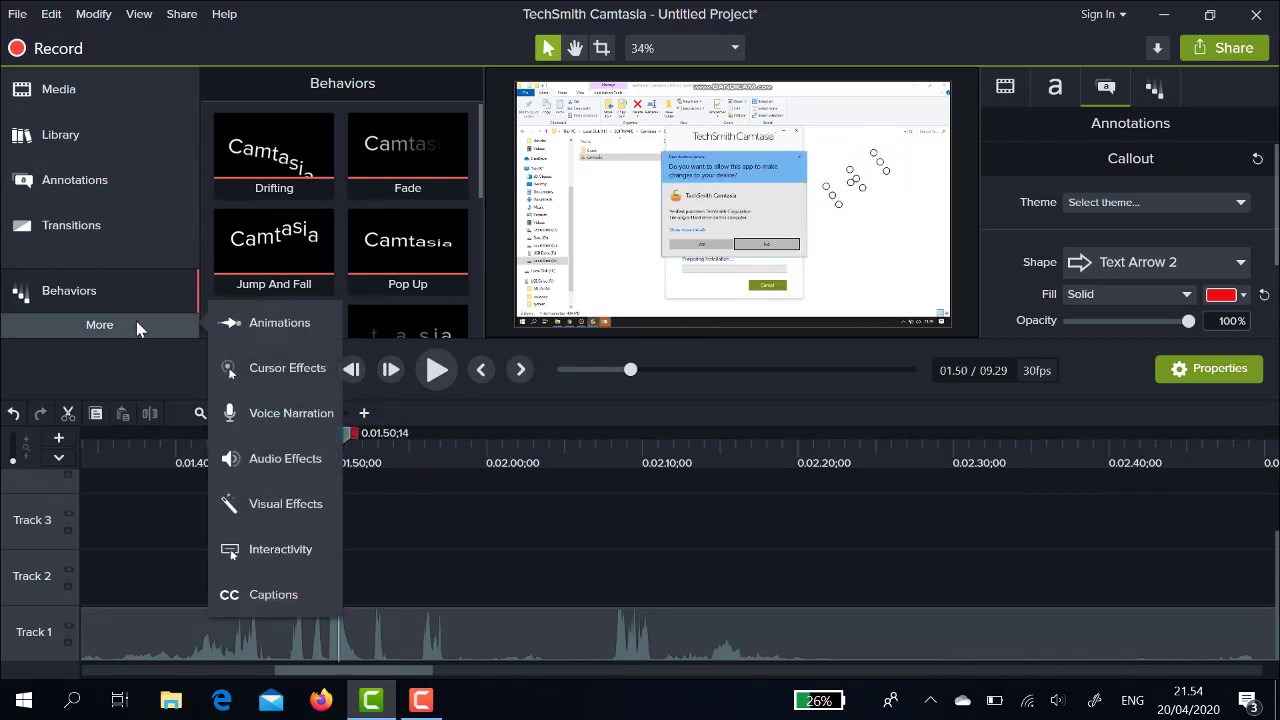
pyautogui.click(300, 372)
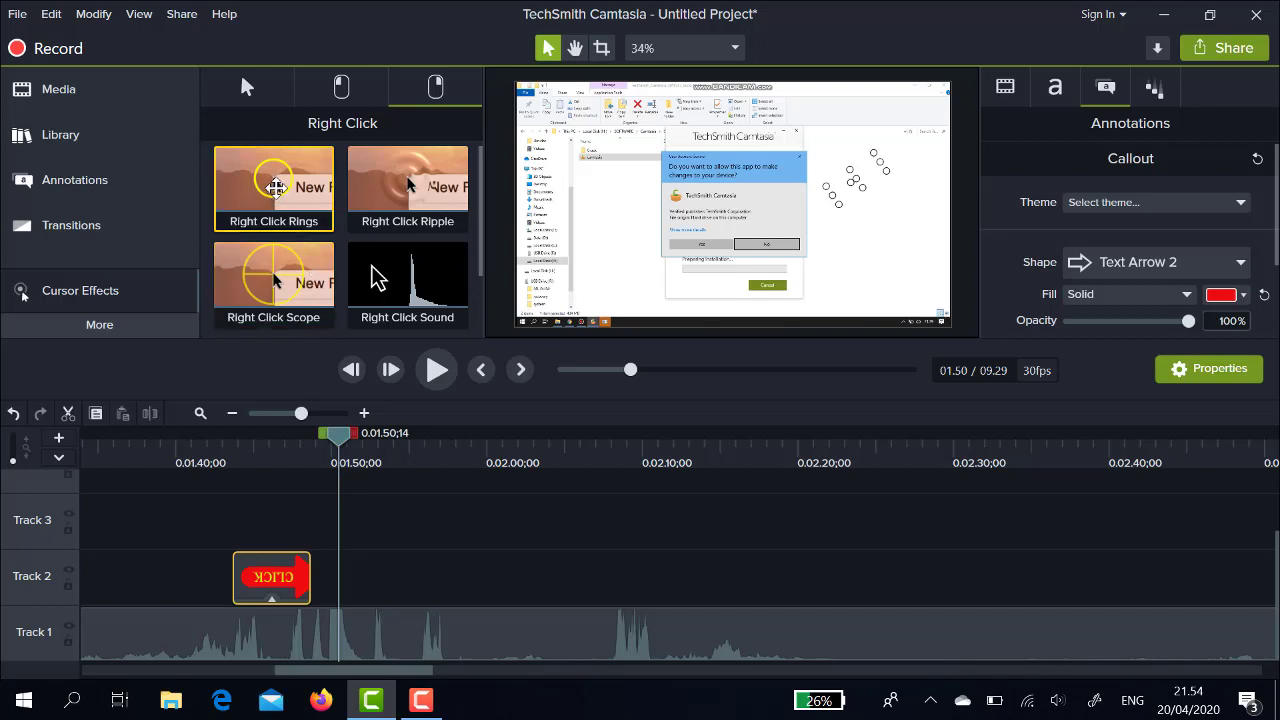
pyautogui.rightClick(188, 205)
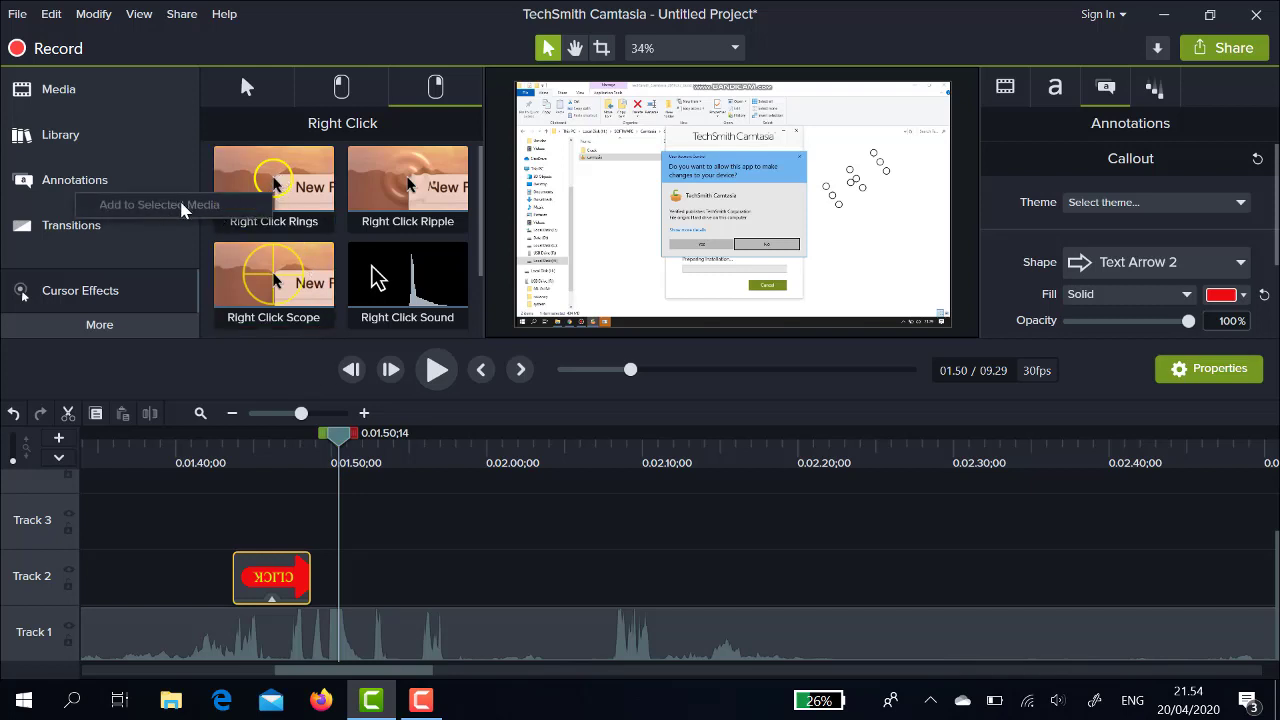
pyautogui.click(422, 163)
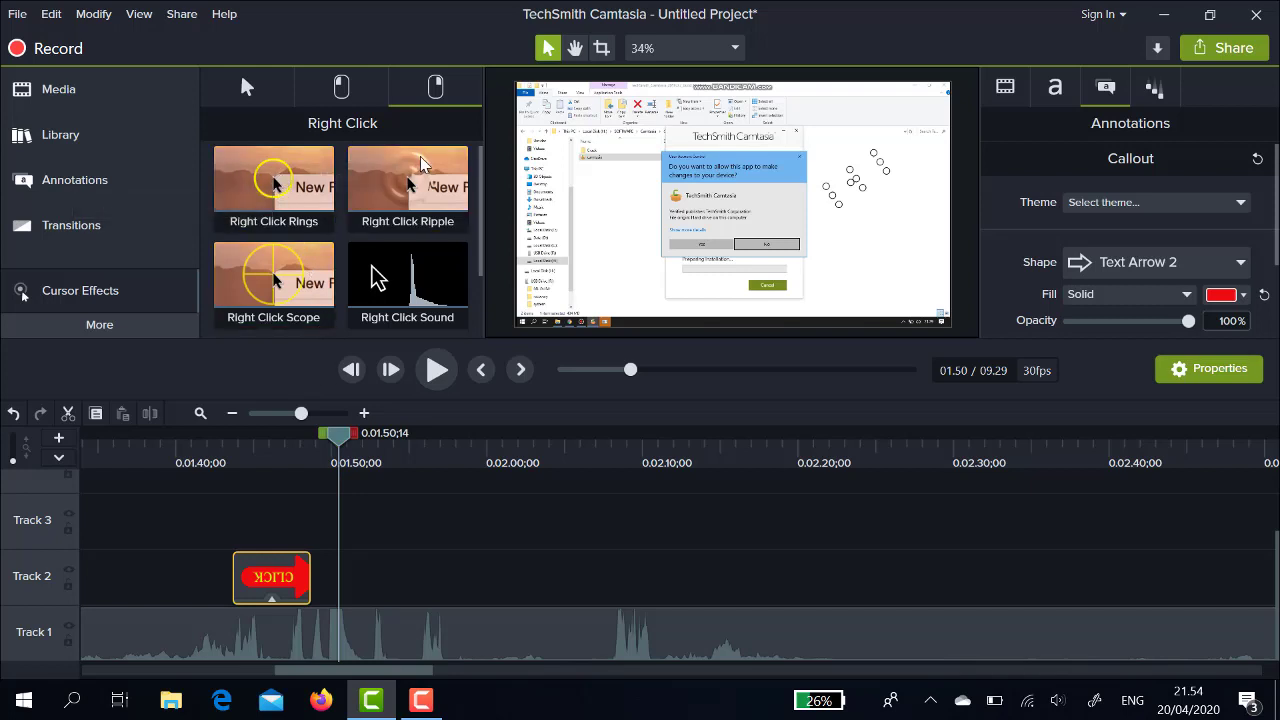
# - Record a short voice narration from 0.01.57;15 with the timeline muted during recording
pyautogui.click(132, 330)
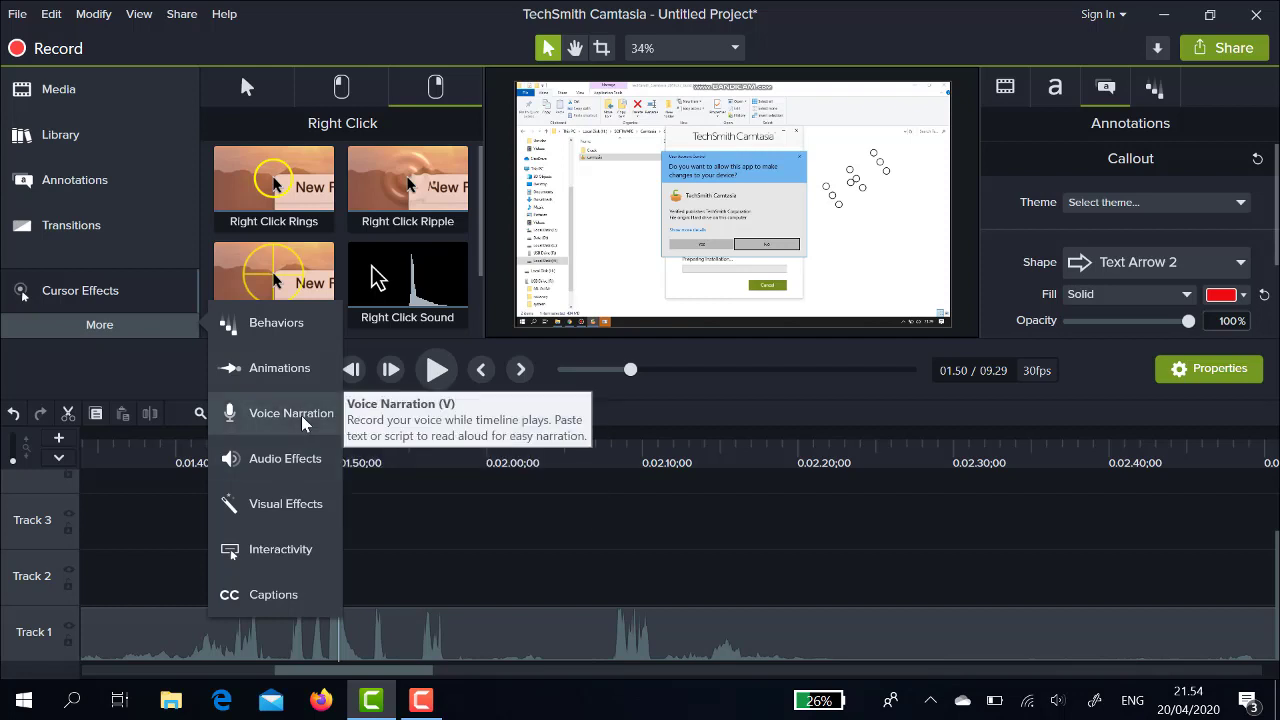
pyautogui.click(447, 509)
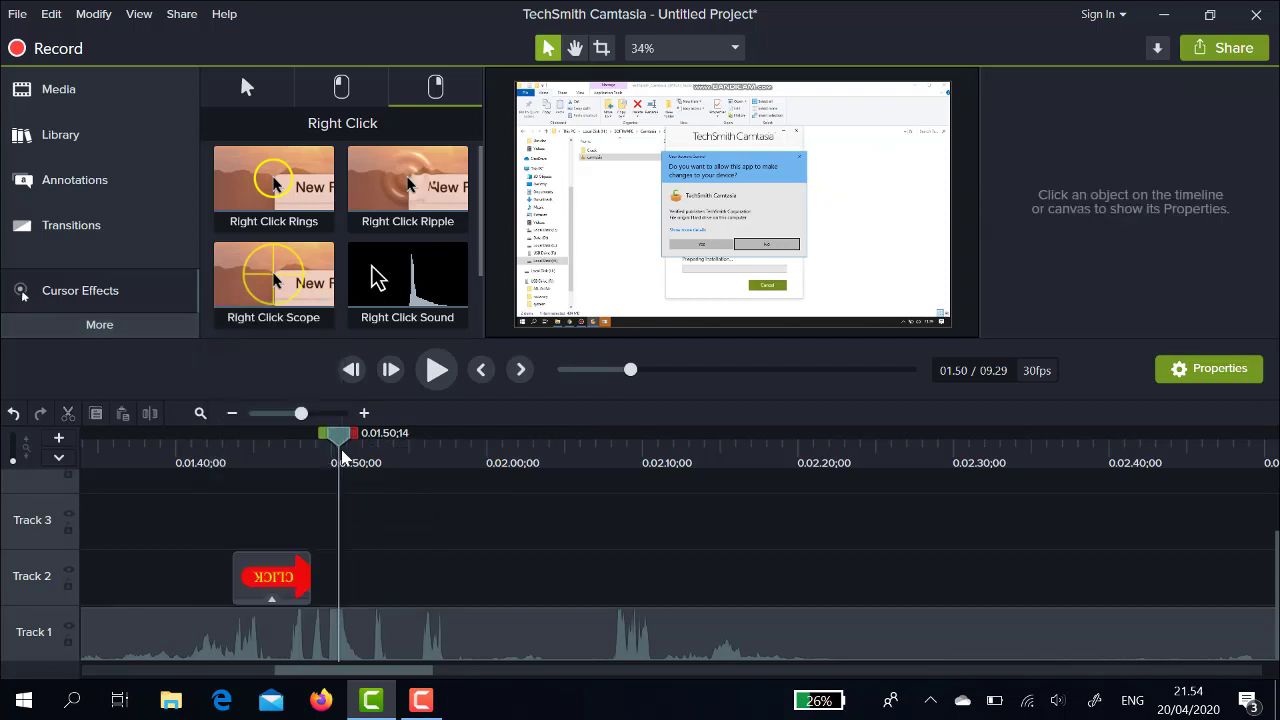
pyautogui.moveTo(348, 443); pyautogui.dragTo(449, 470)
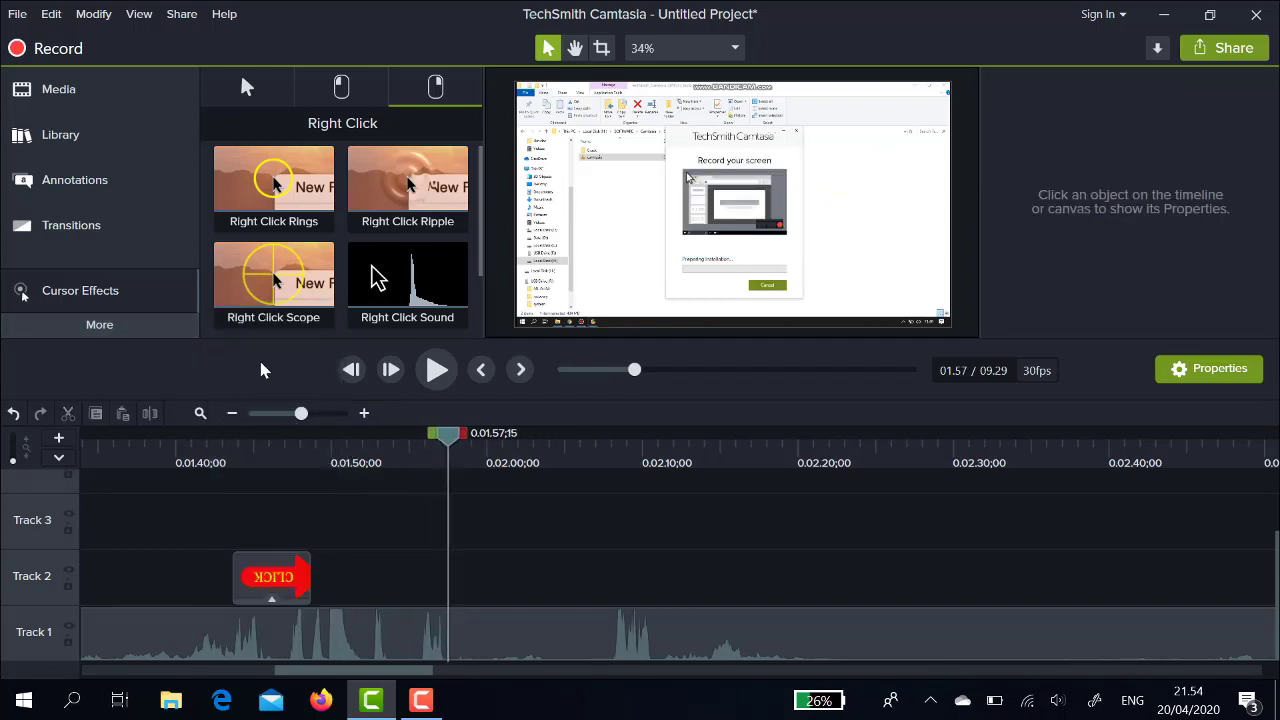
pyautogui.click(175, 333)
pyautogui.click(349, 421)
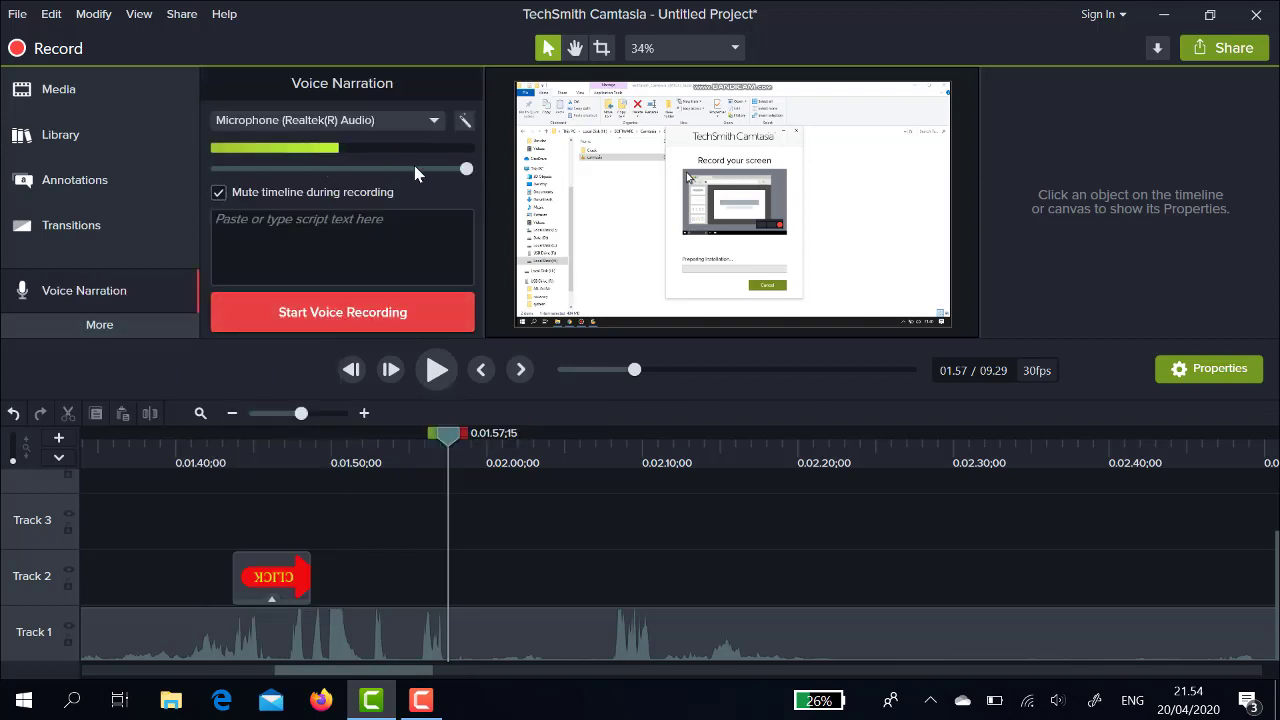
pyautogui.click(346, 317)
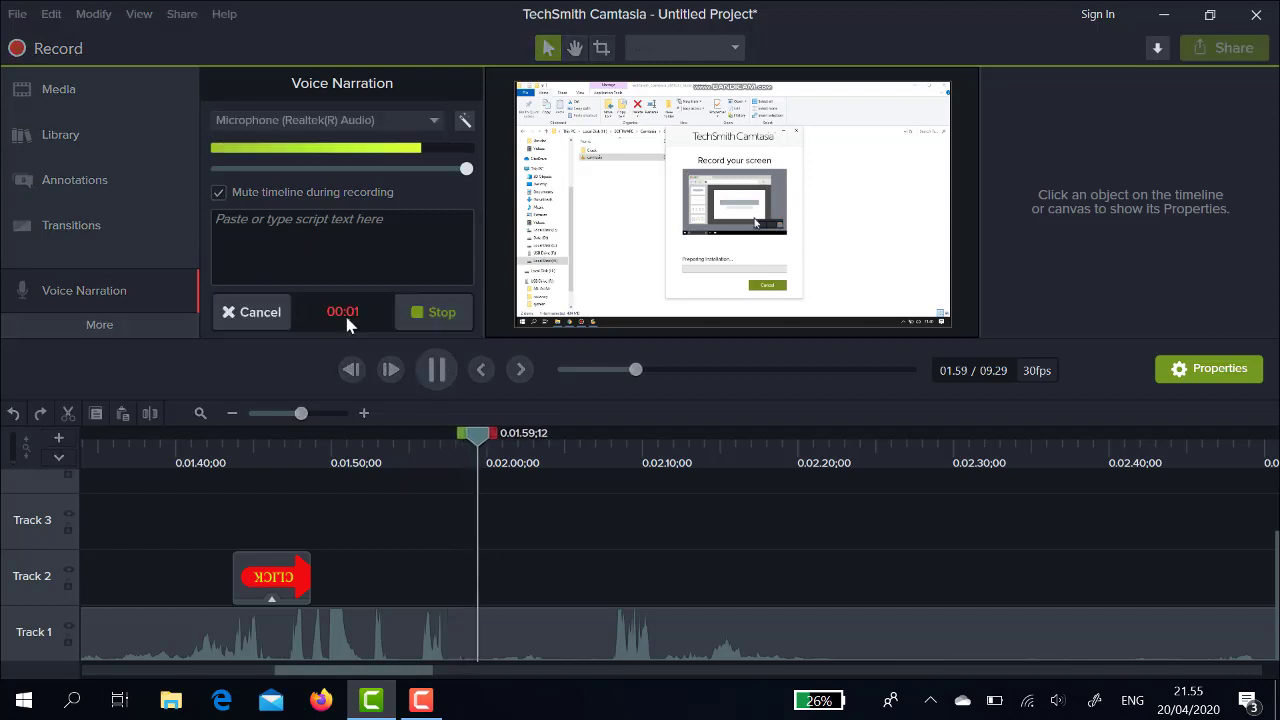
pyautogui.click(440, 311)
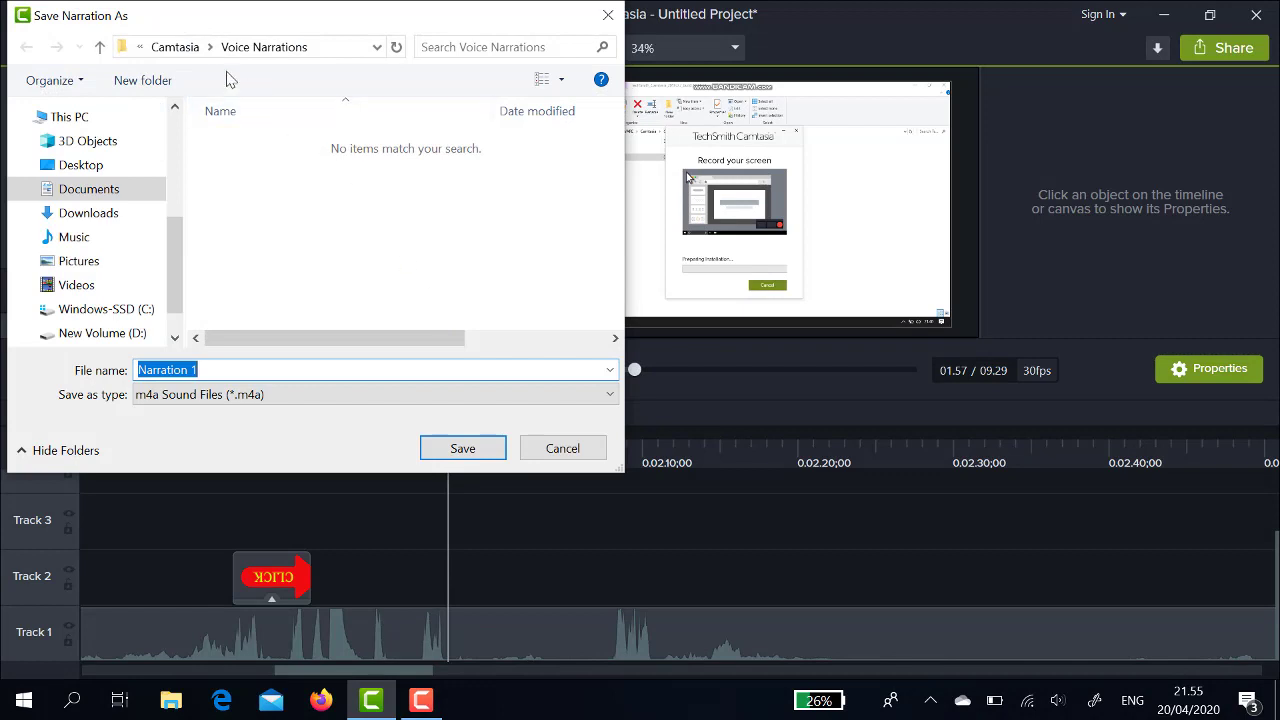
# - Save the narration as the m4a file "Narration 2" in the Install Camtasia 2019 folder on New Volume (D:)
pyautogui.click(100, 333)
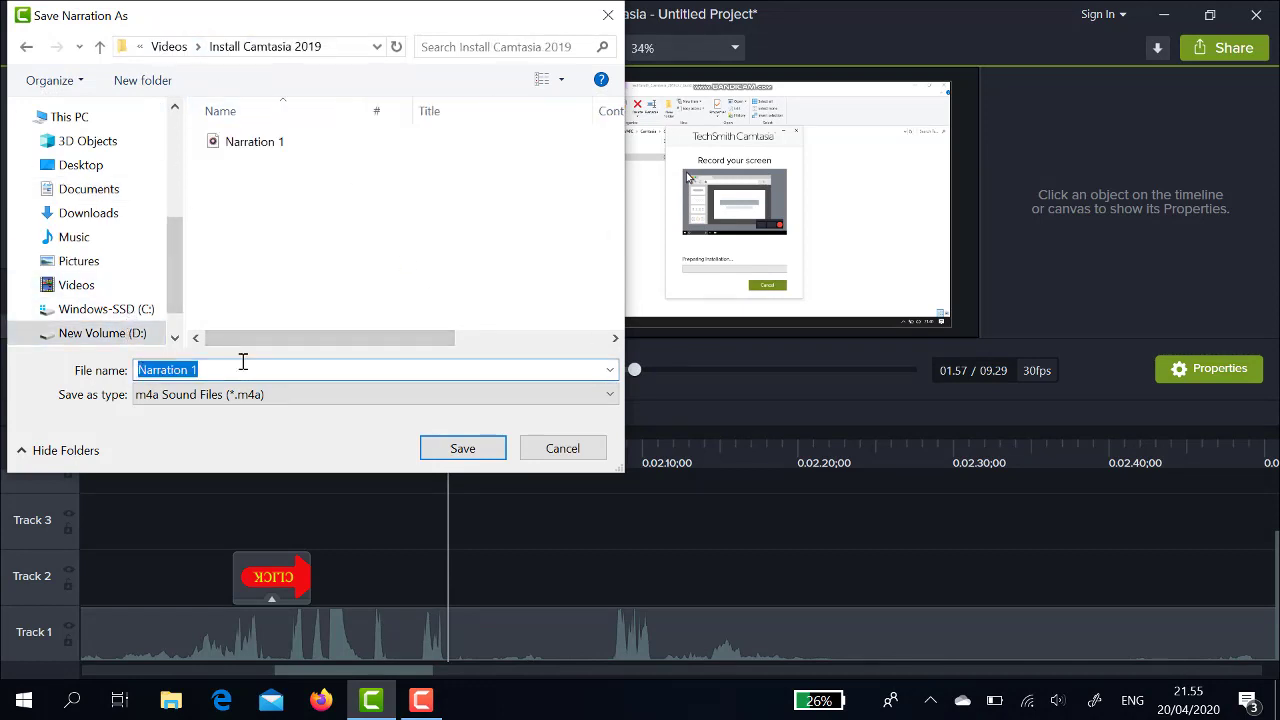
pyautogui.click(243, 362)
pyautogui.press('BackSpace')
pyautogui.write('2')
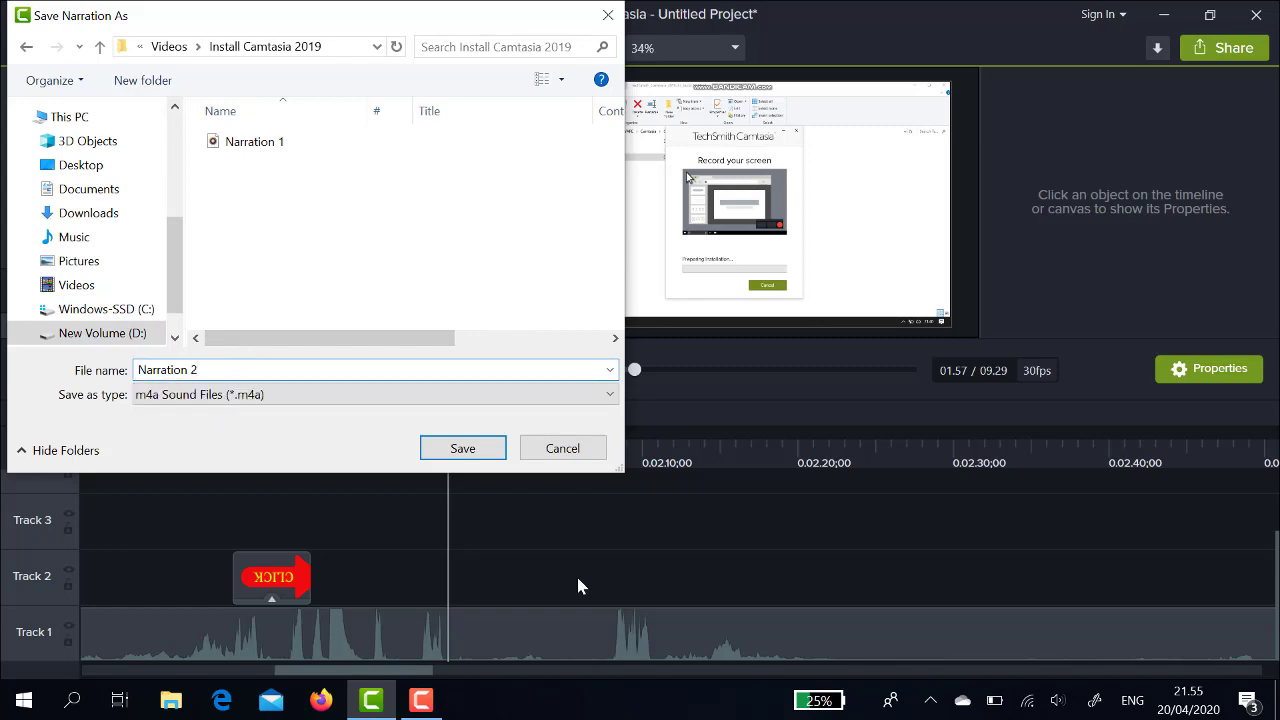
pyautogui.click(475, 448)
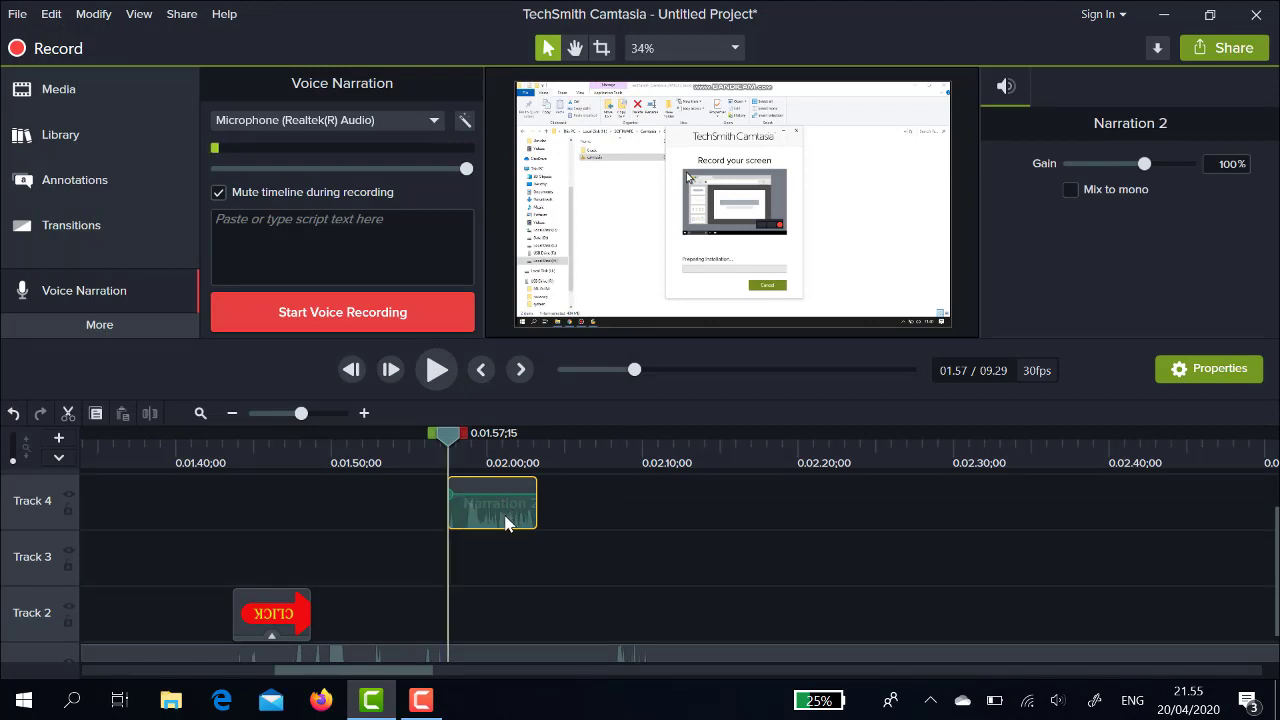
# - Move the Narration 2 clip from Track 4 to Track 2, starting at 0.01.57;15
pyautogui.moveTo(508, 489); pyautogui.dragTo(505, 602)
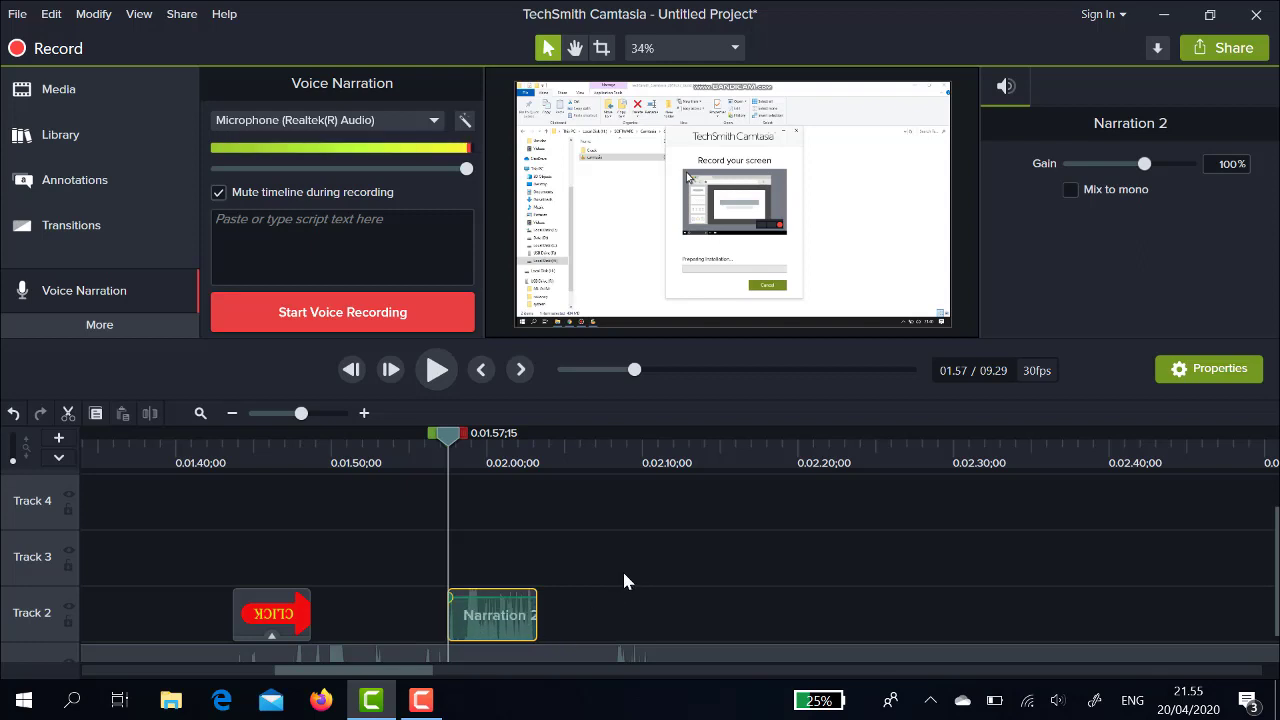
pyautogui.scroll(1, 624, 580)
pyautogui.scroll(-1, 624, 580)
pyautogui.scroll(-1, 931, 631)
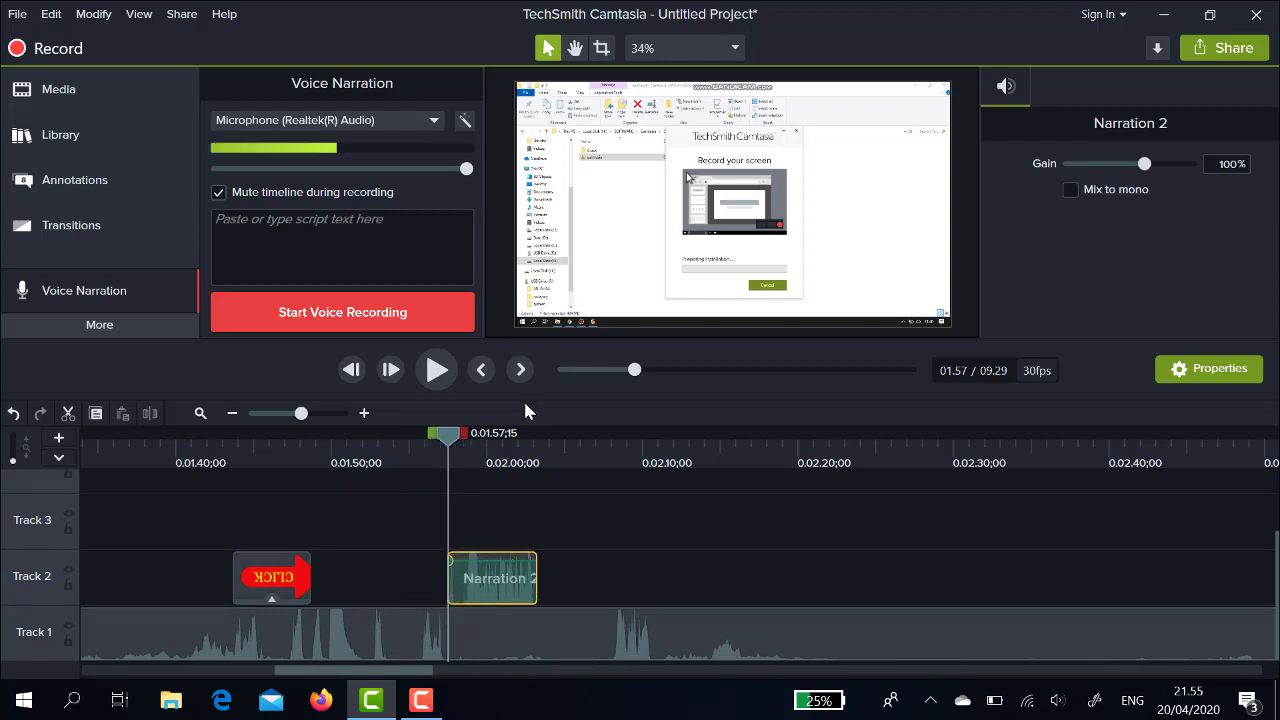
# - Play the timeline from 0.01.56;21 past the end of the Narration 2 clip to listen to it
pyautogui.moveTo(451, 445); pyautogui.dragTo(437, 453)
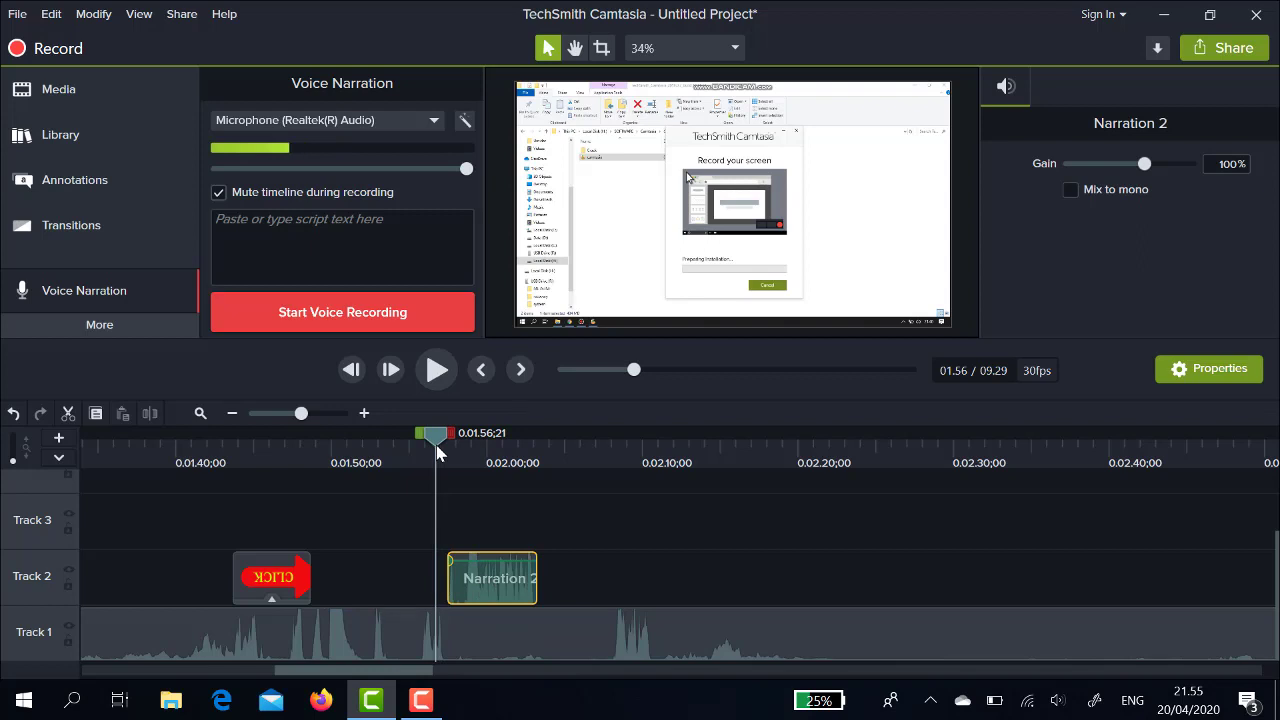
pyautogui.press('space')
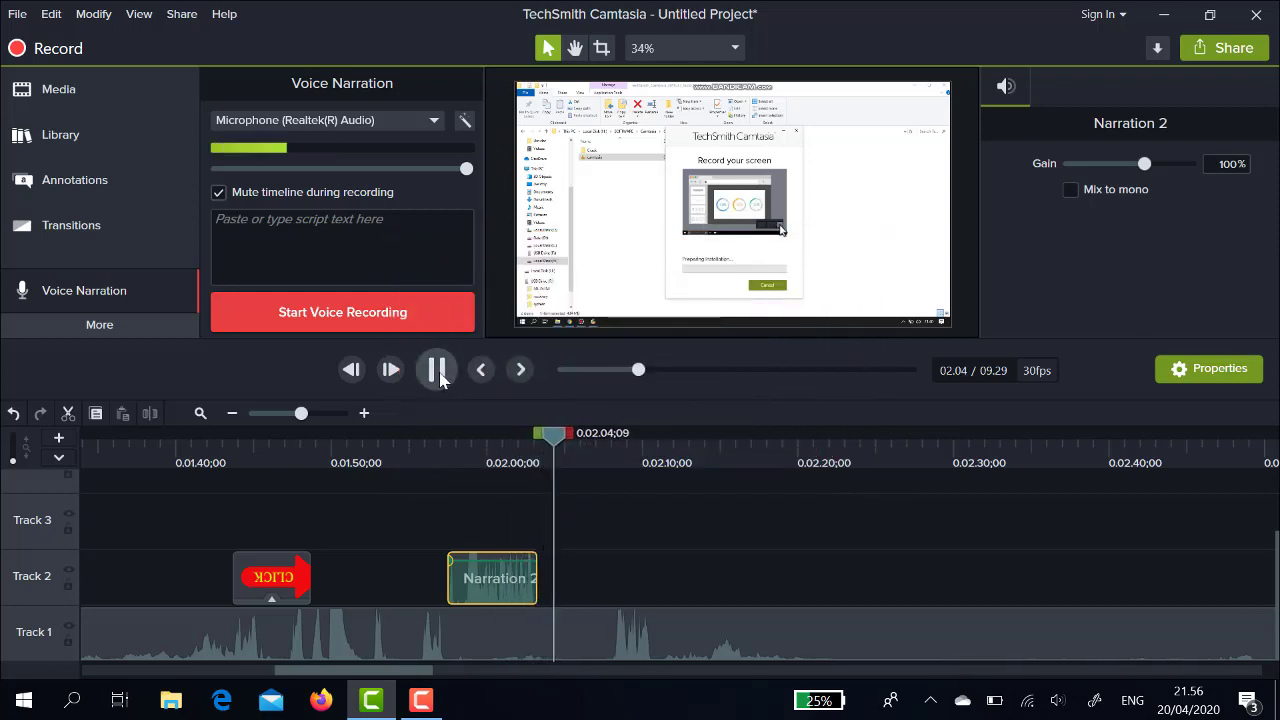
pyautogui.click(437, 370)
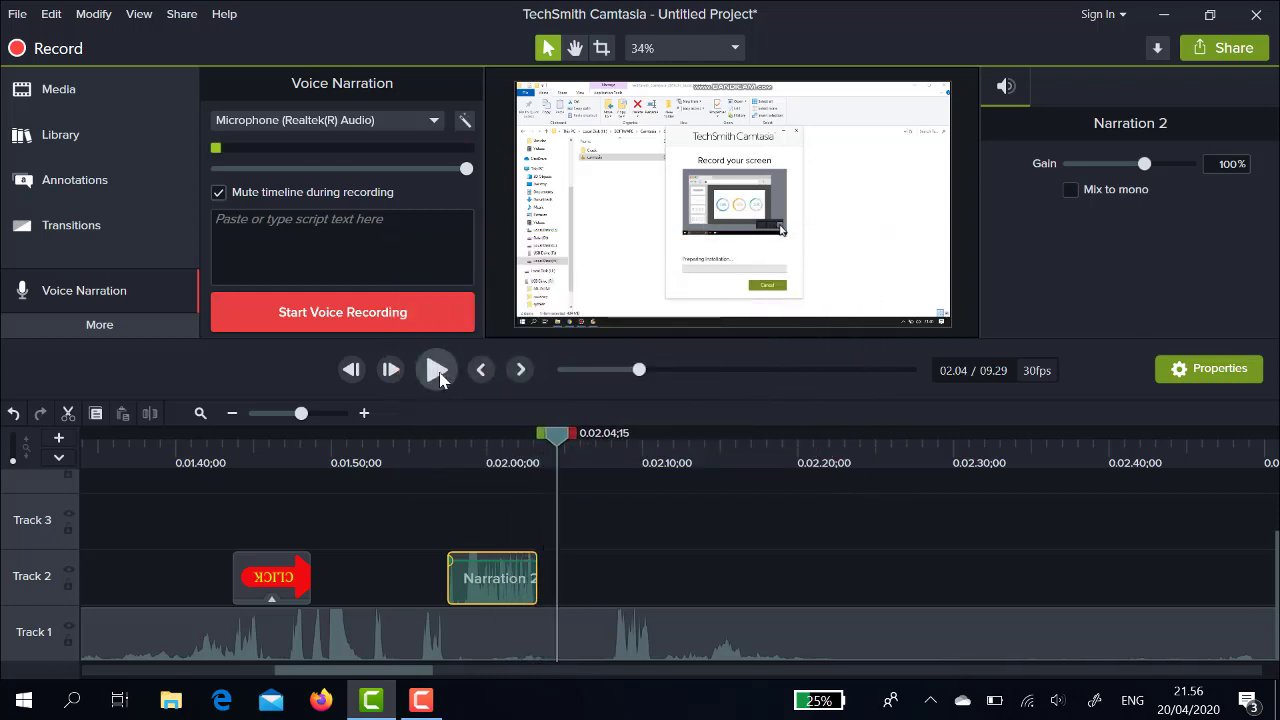
# - Bring up the collection of visual effects in place of the voice narration tools
pyautogui.click(132, 322)
pyautogui.click(150, 298)
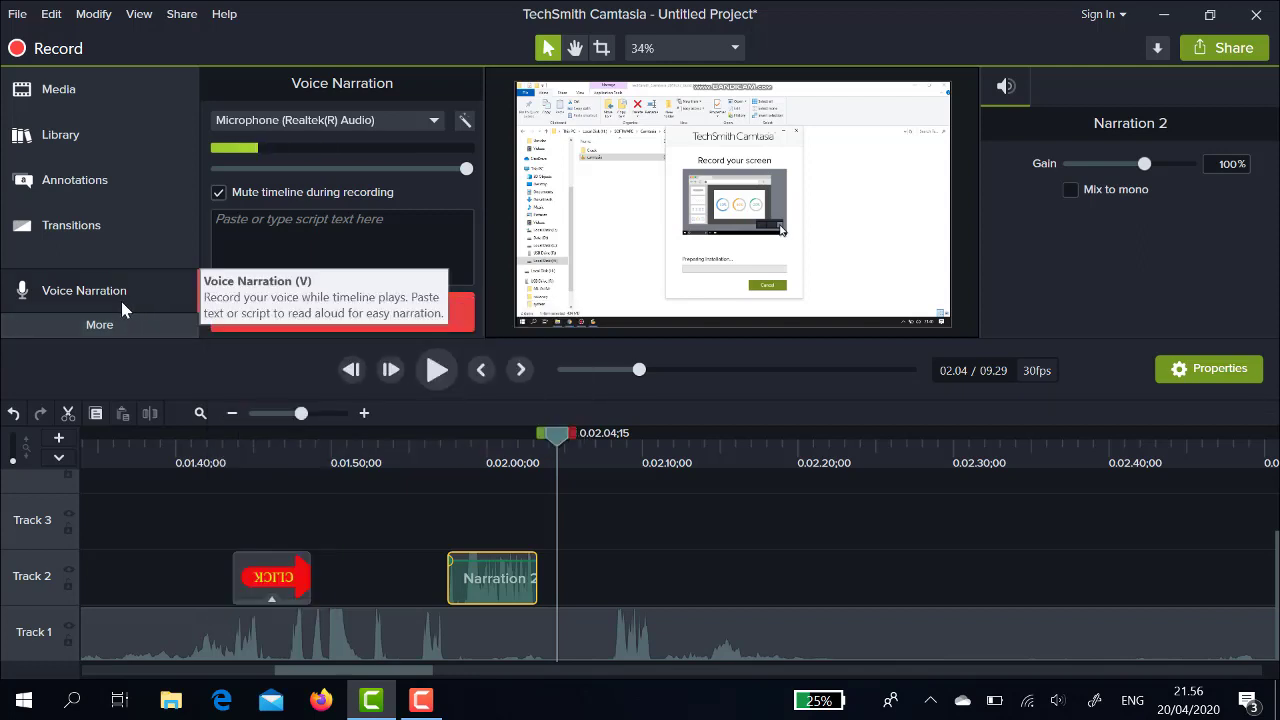
pyautogui.click(132, 324)
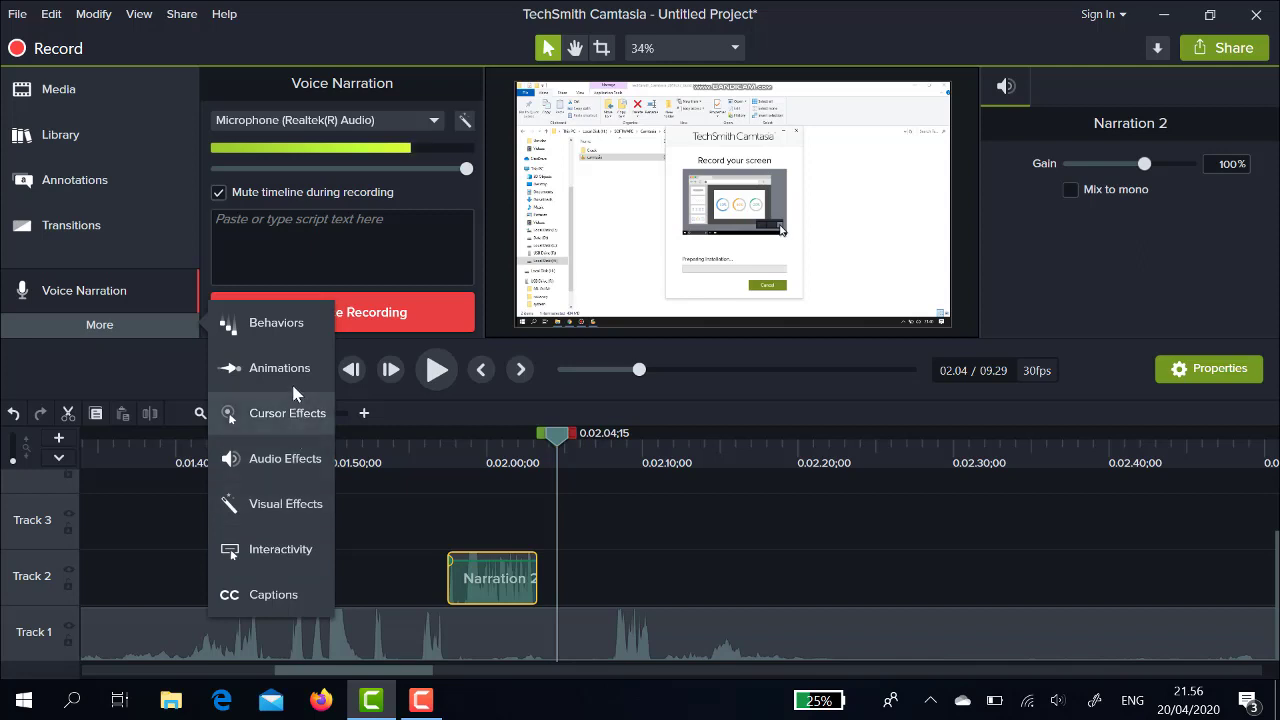
pyautogui.click(240, 505)
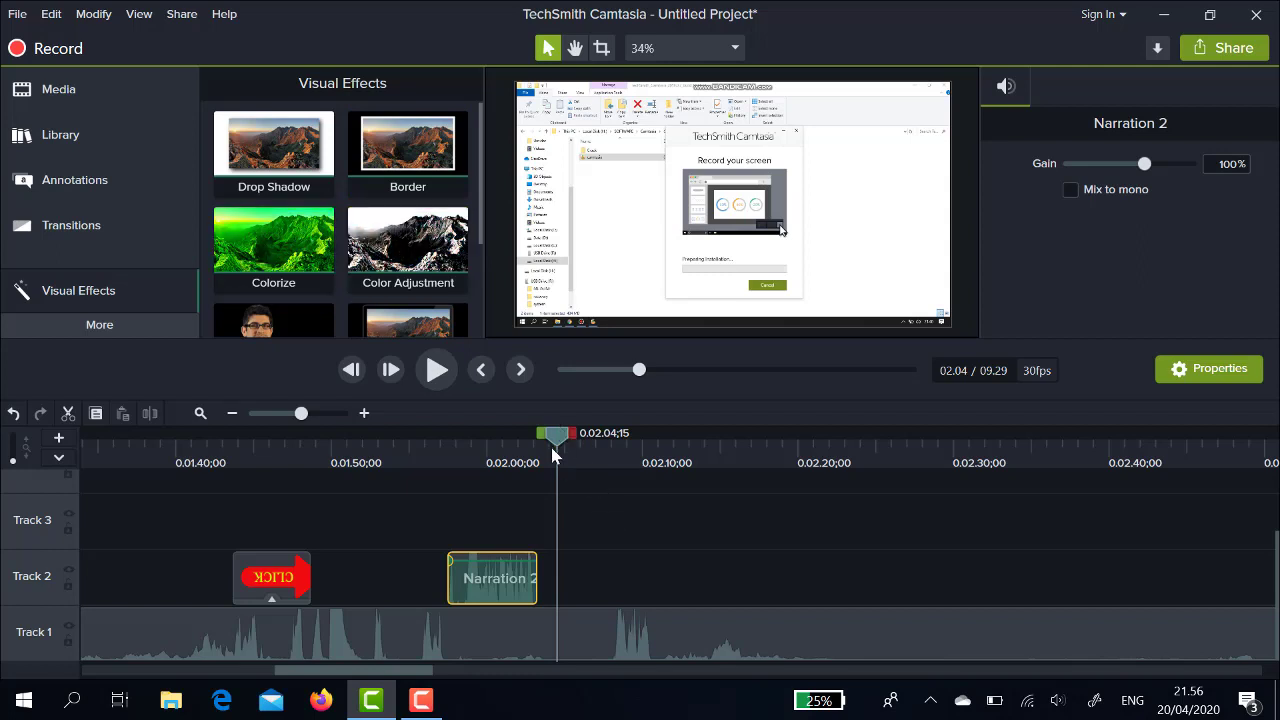
# - Split the Track 1 video at 0.02.07;20 and apply the Colorize effect to the segment after the cut
pyautogui.click(624, 633)
pyautogui.moveTo(558, 445); pyautogui.dragTo(607, 445)
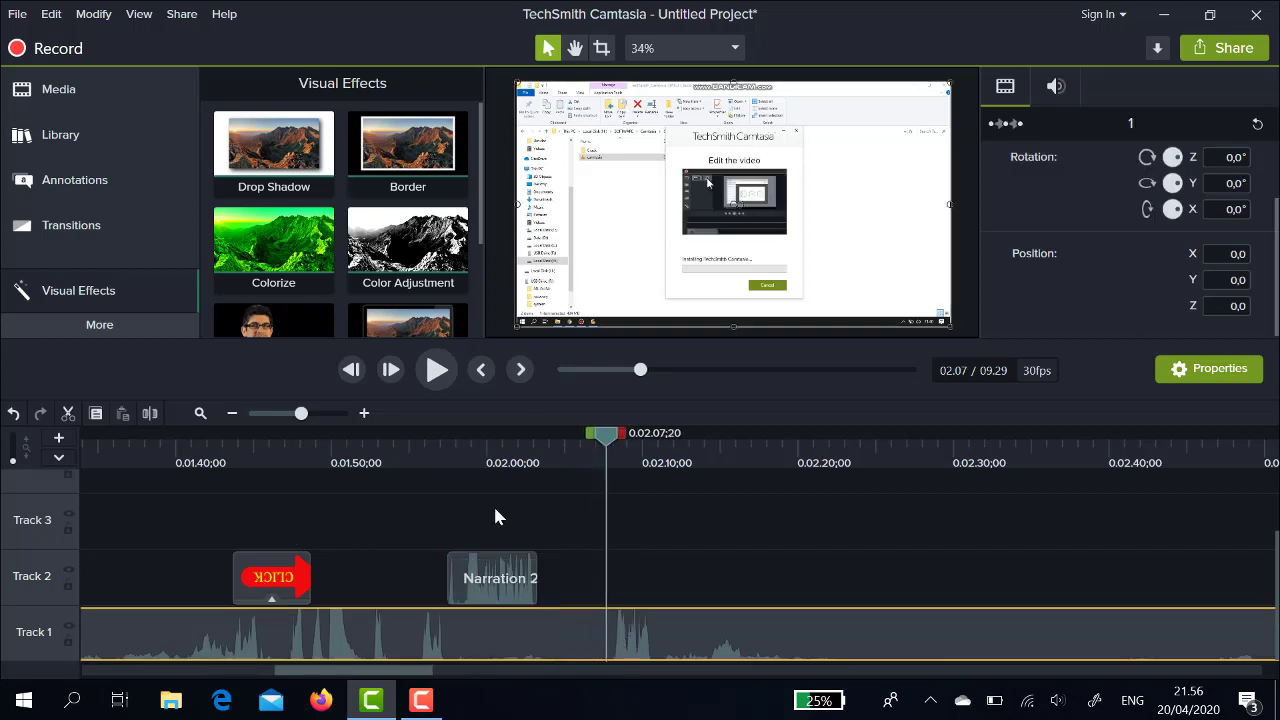
pyautogui.click(151, 415)
pyautogui.click(708, 625)
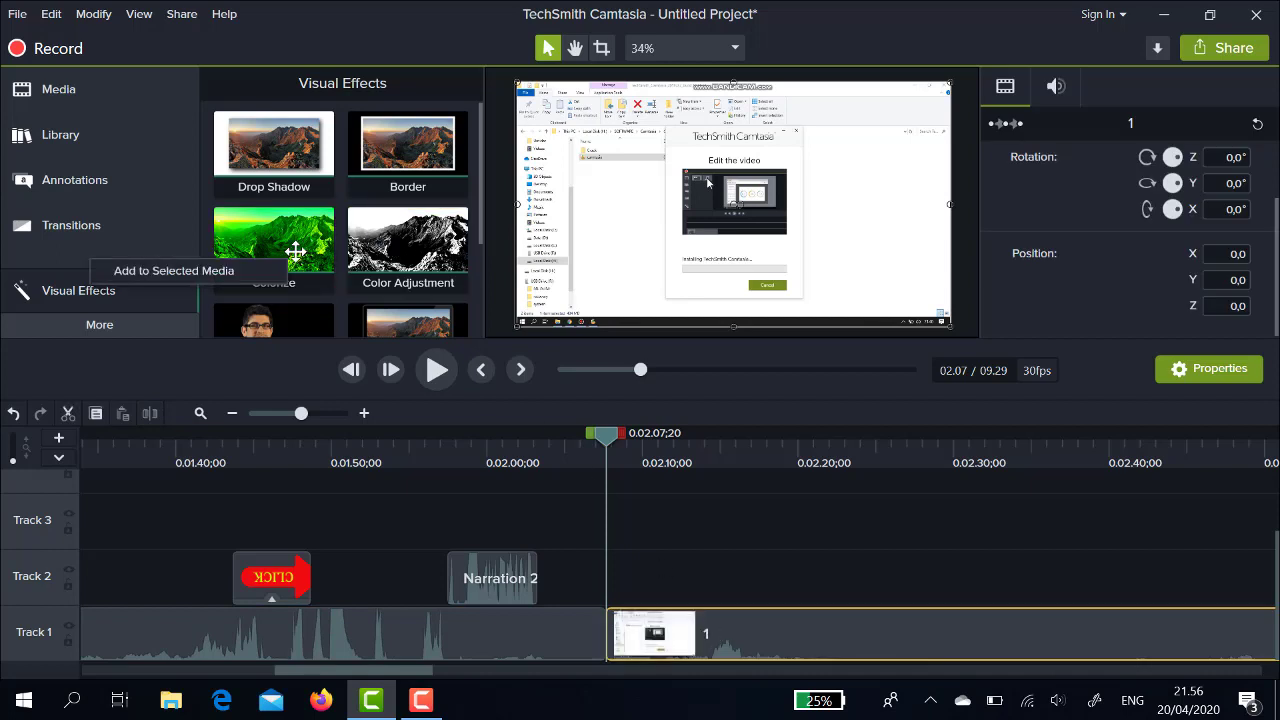
pyautogui.click(261, 271)
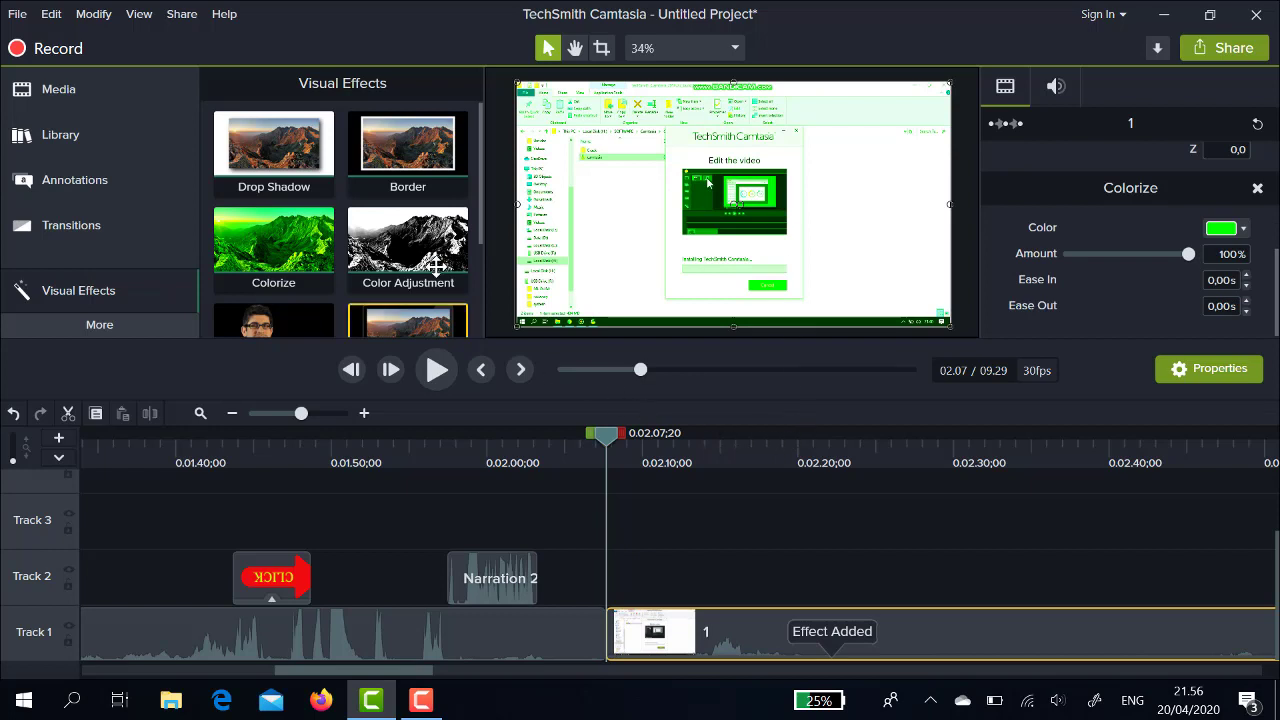
# - Look through the remaining visual effects and preview the colorized segment at 0.02.15;19
pyautogui.scroll(-3, 332, 258)
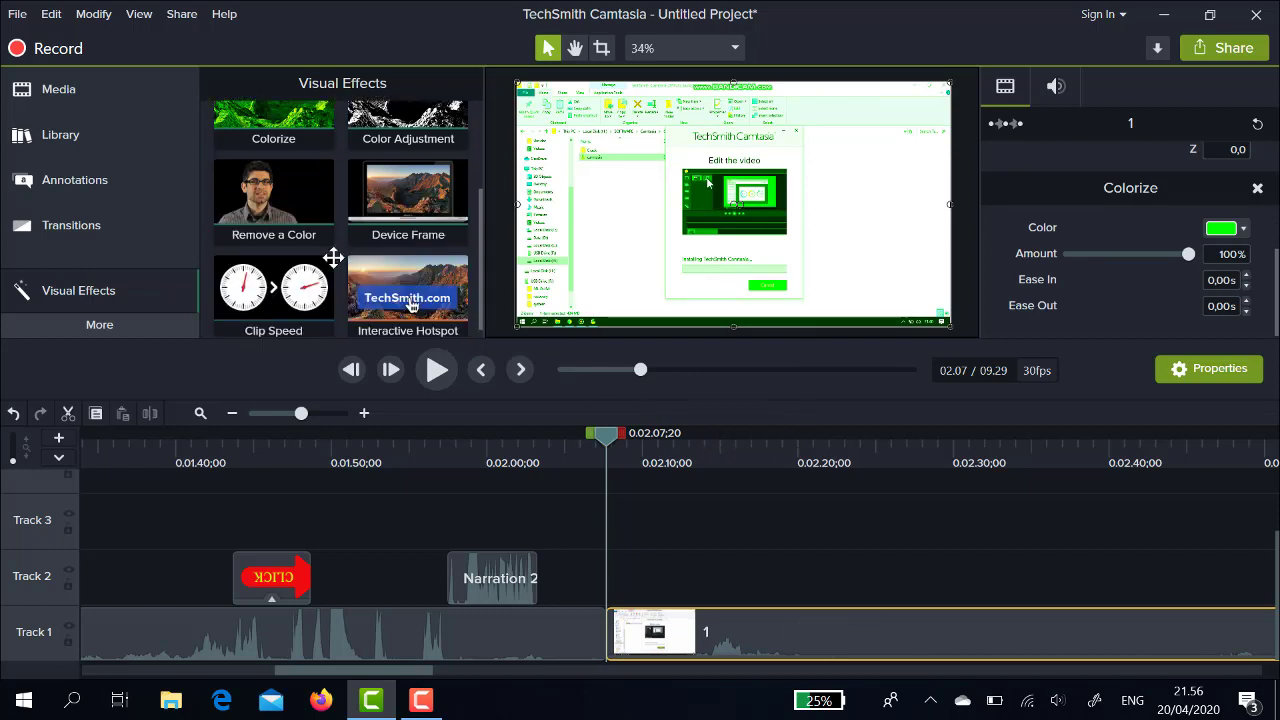
pyautogui.scroll(2, 332, 258)
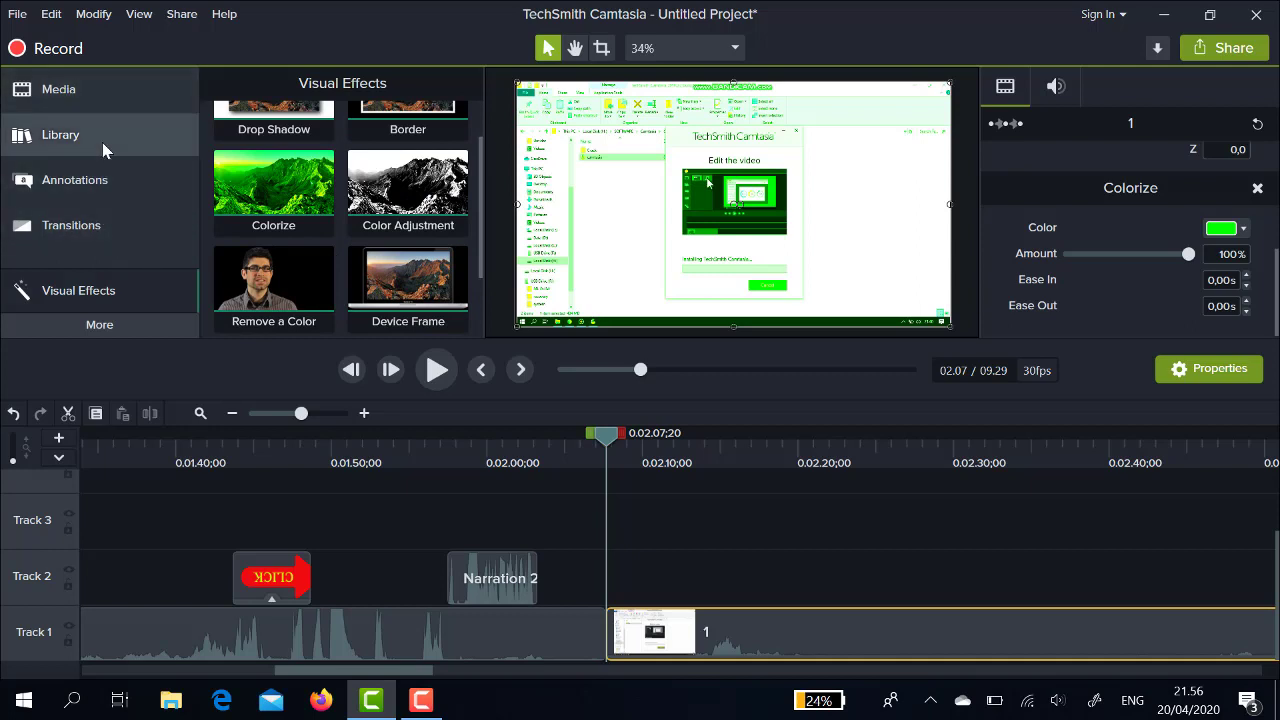
pyautogui.click(152, 324)
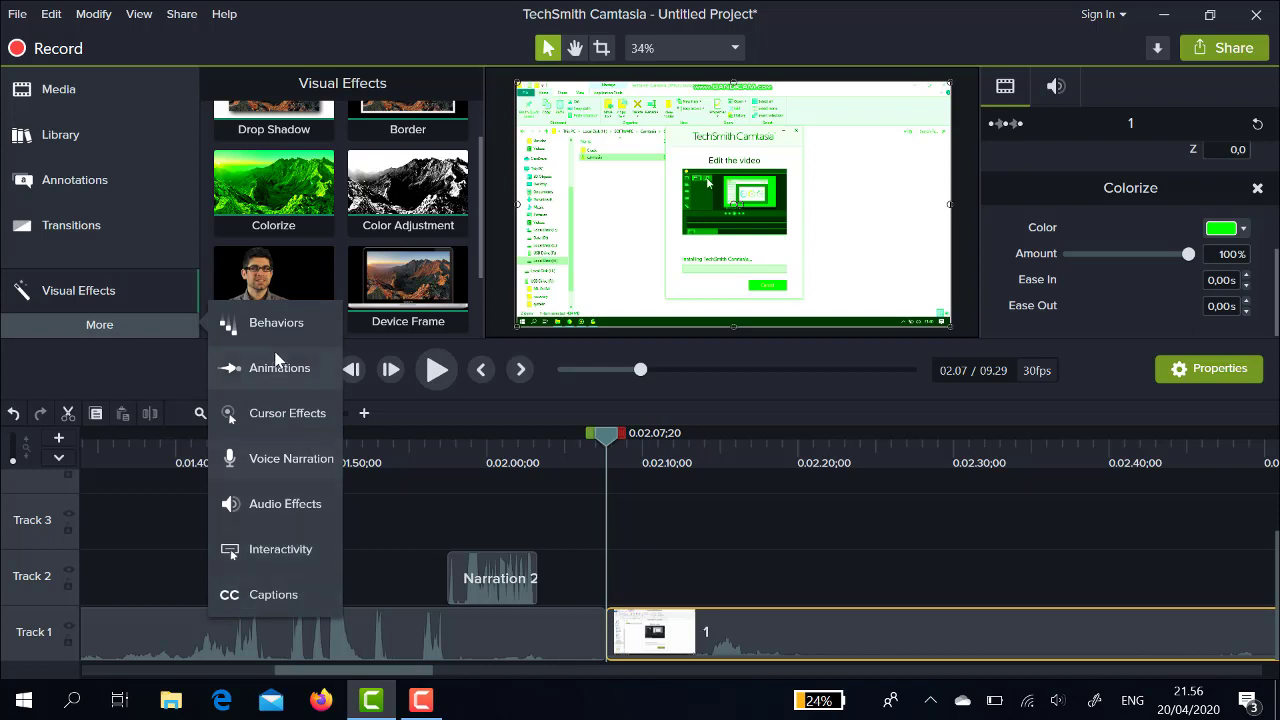
pyautogui.click(712, 413)
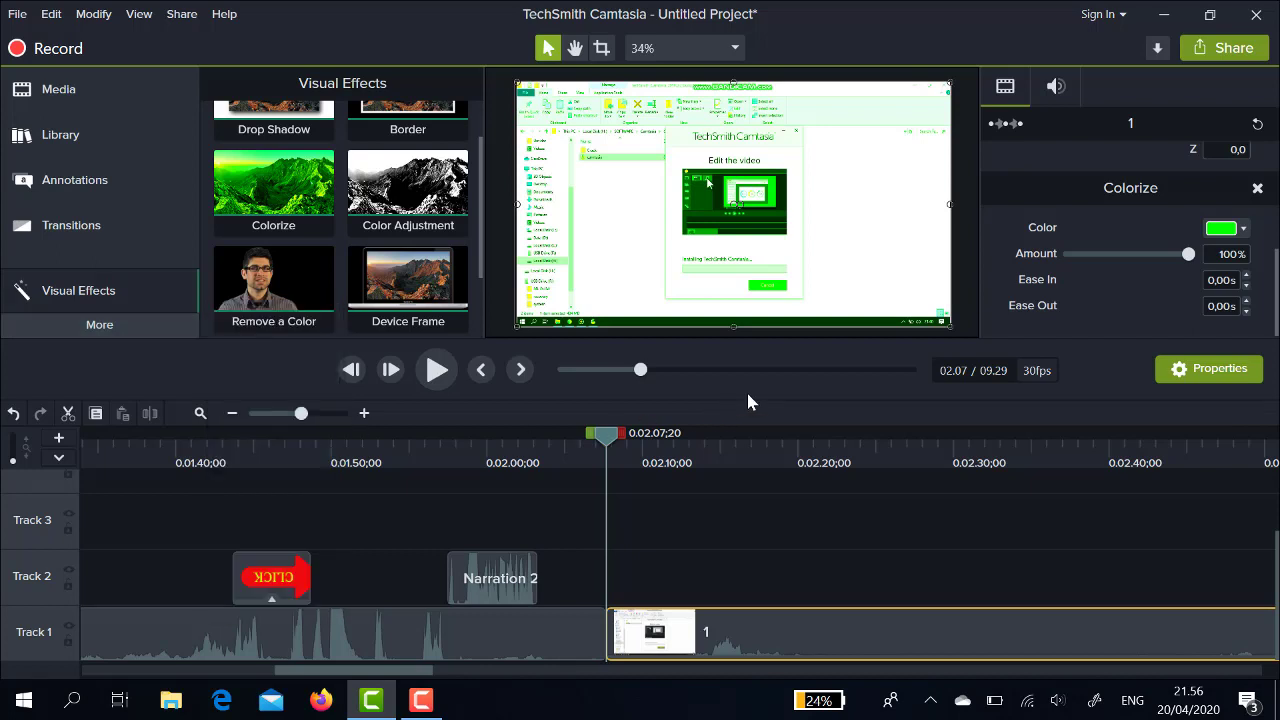
pyautogui.moveTo(606, 433); pyautogui.dragTo(730, 433)
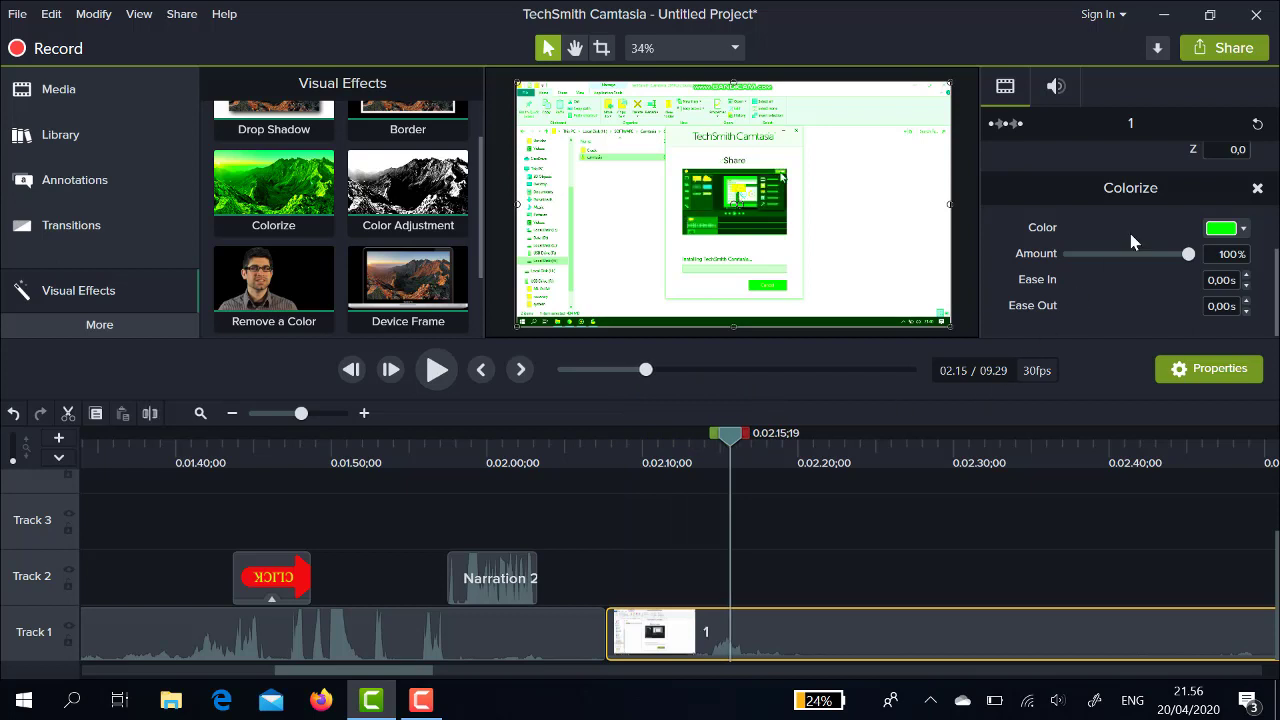
# - Start producing the video as a local file with the MP4 only (up to 720p) preset
pyautogui.click(1234, 52)
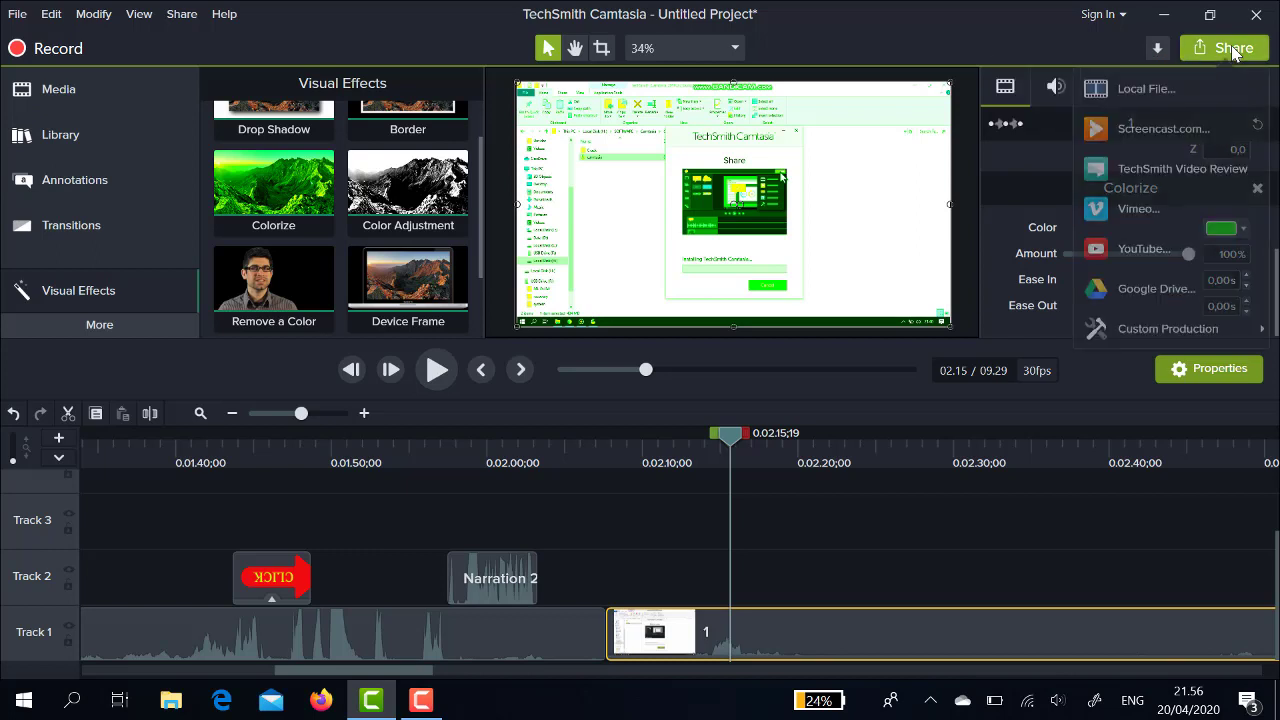
pyautogui.click(1146, 90)
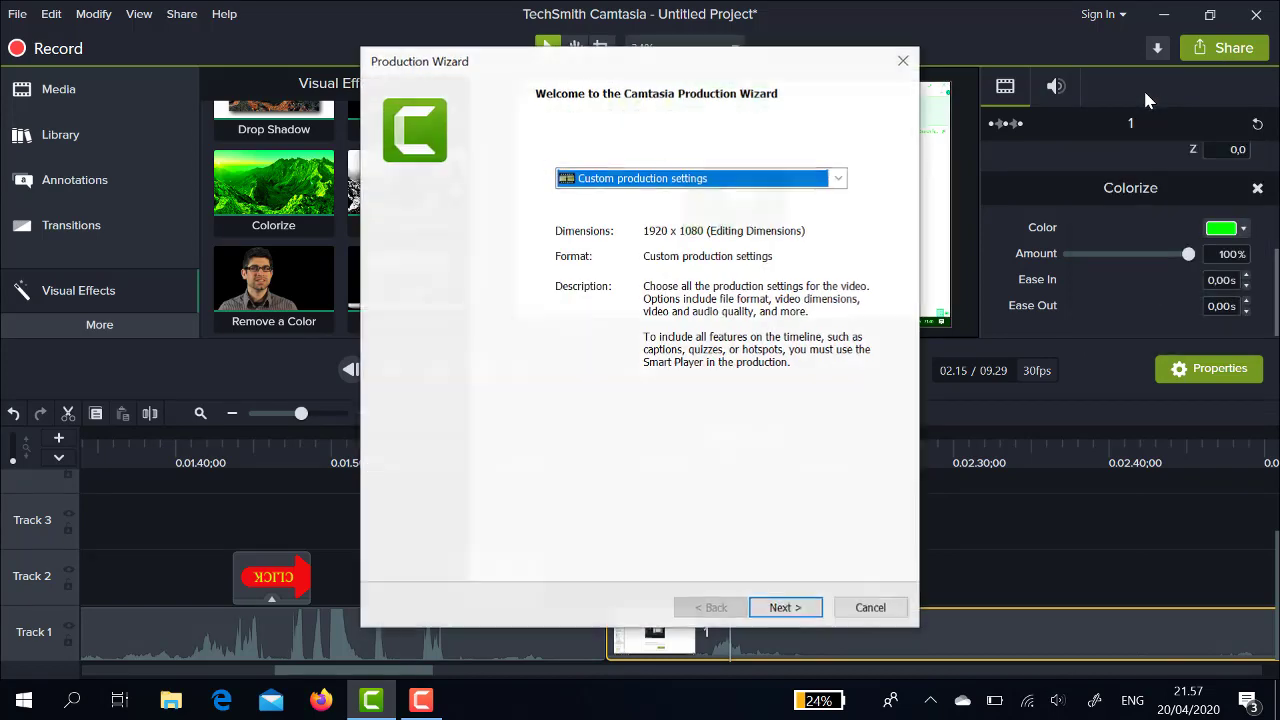
pyautogui.click(838, 178)
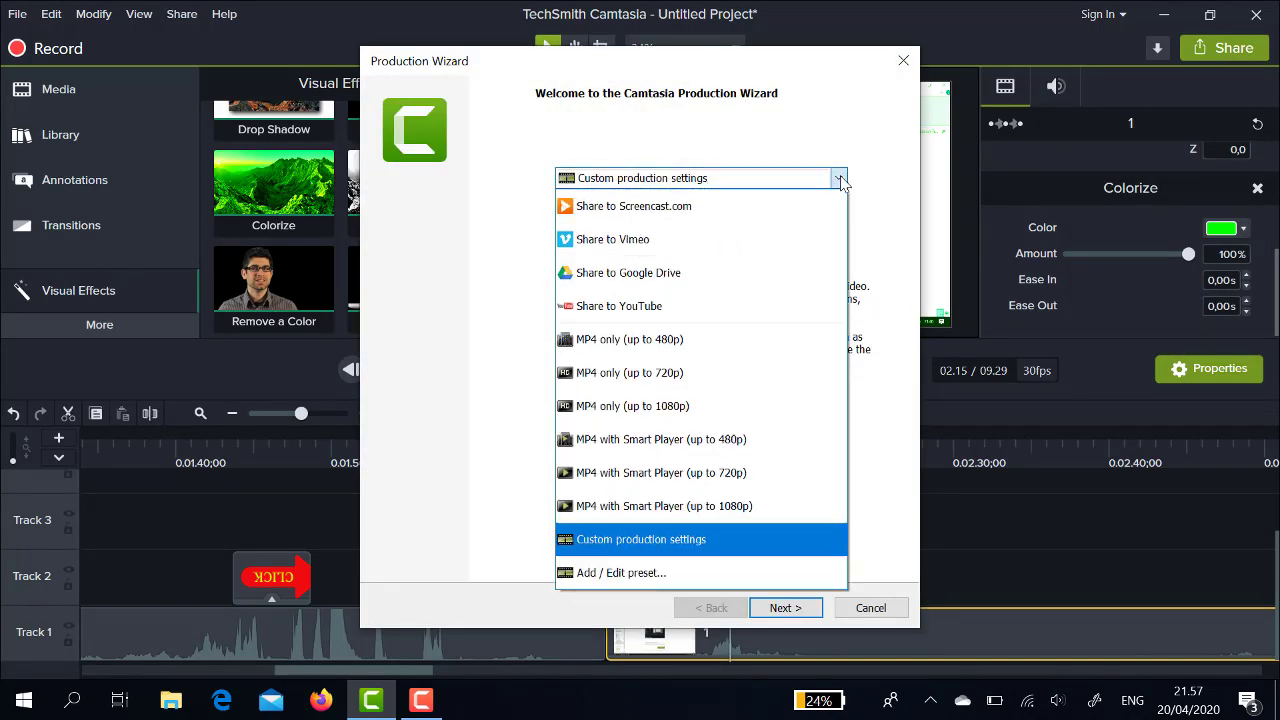
pyautogui.click(678, 373)
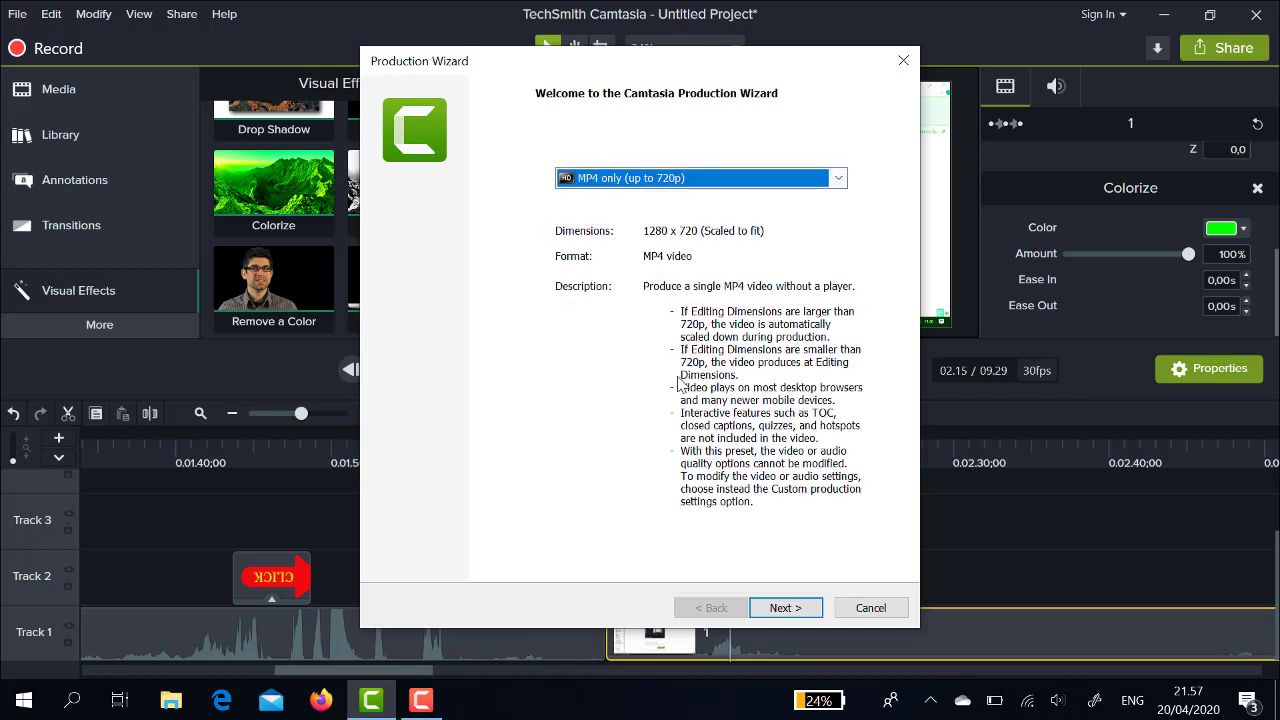
pyautogui.click(770, 178)
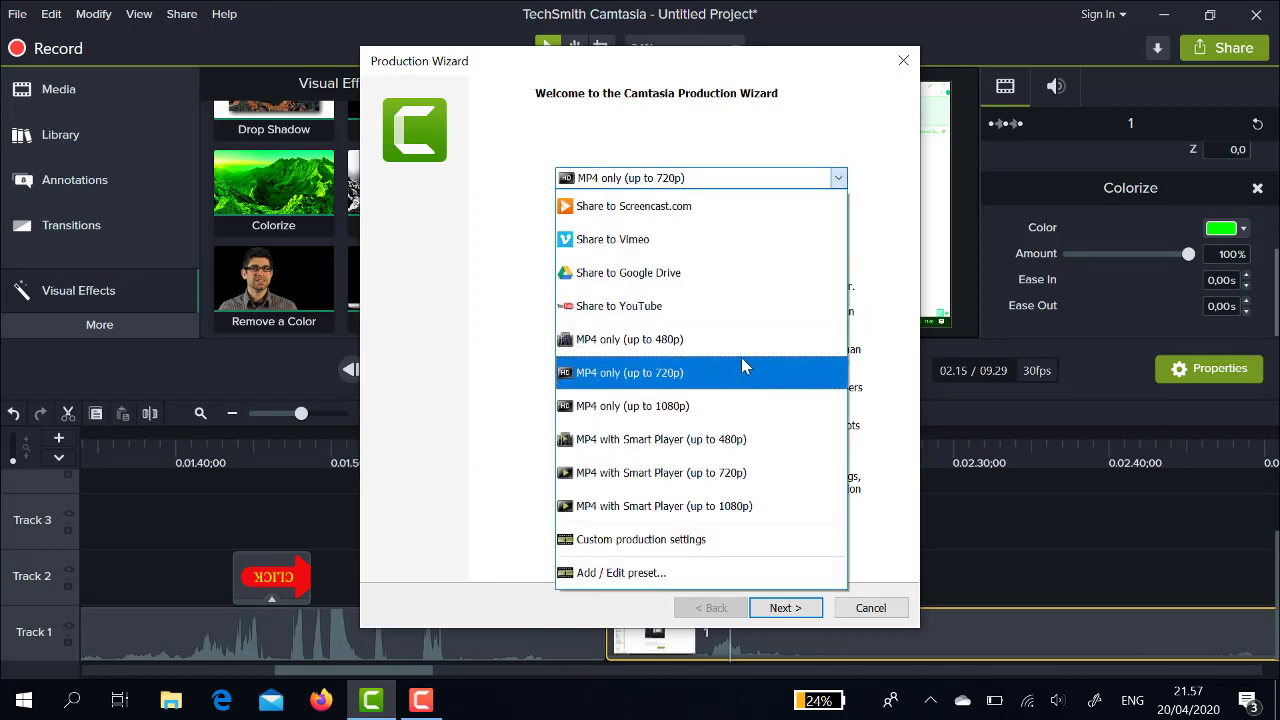
pyautogui.click(743, 370)
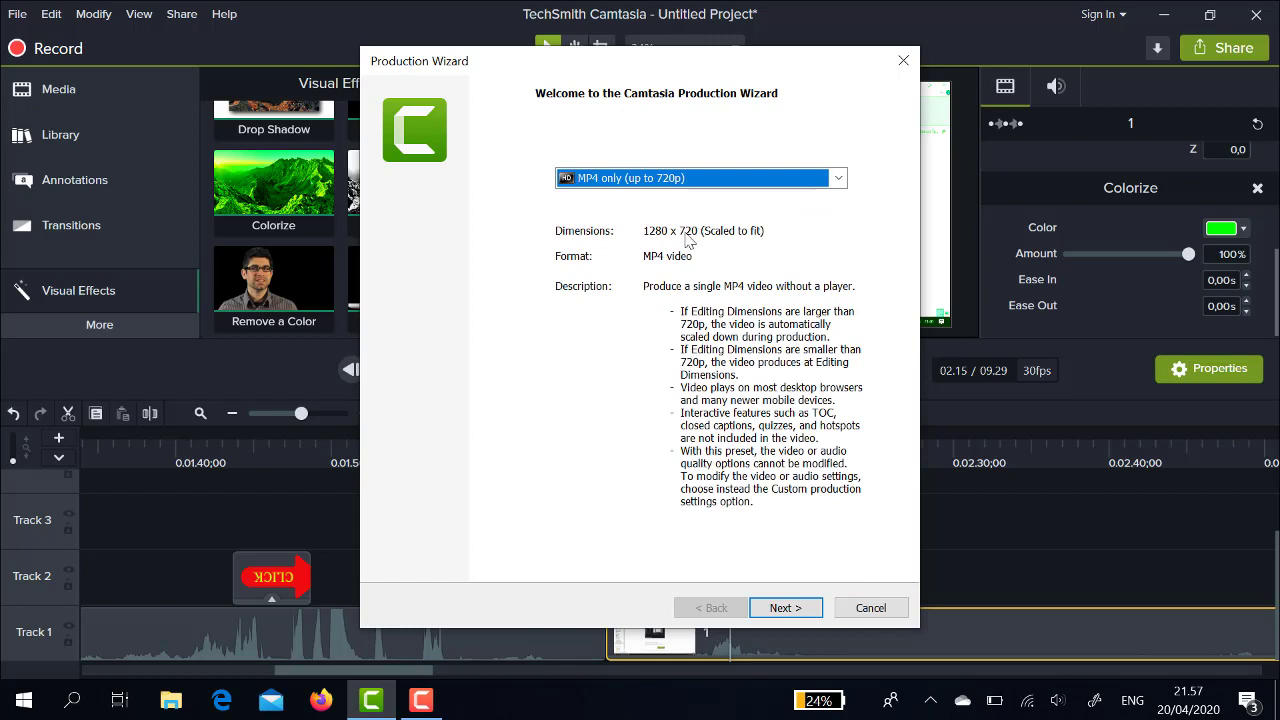
# - Produce the video under the name percobaan without organizing the files into sub-folders, and close the production results
pyautogui.click(786, 608)
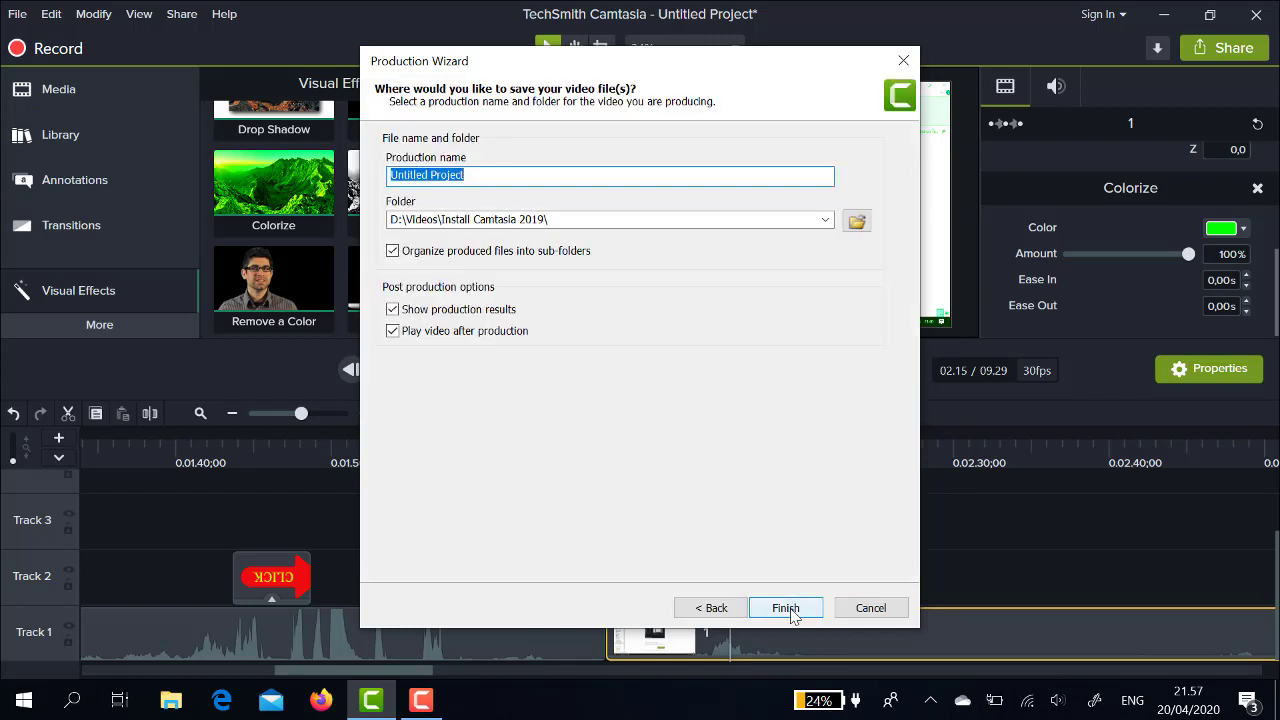
pyautogui.click(580, 174)
pyautogui.doubleClick(573, 175)
pyautogui.write('percobaan')
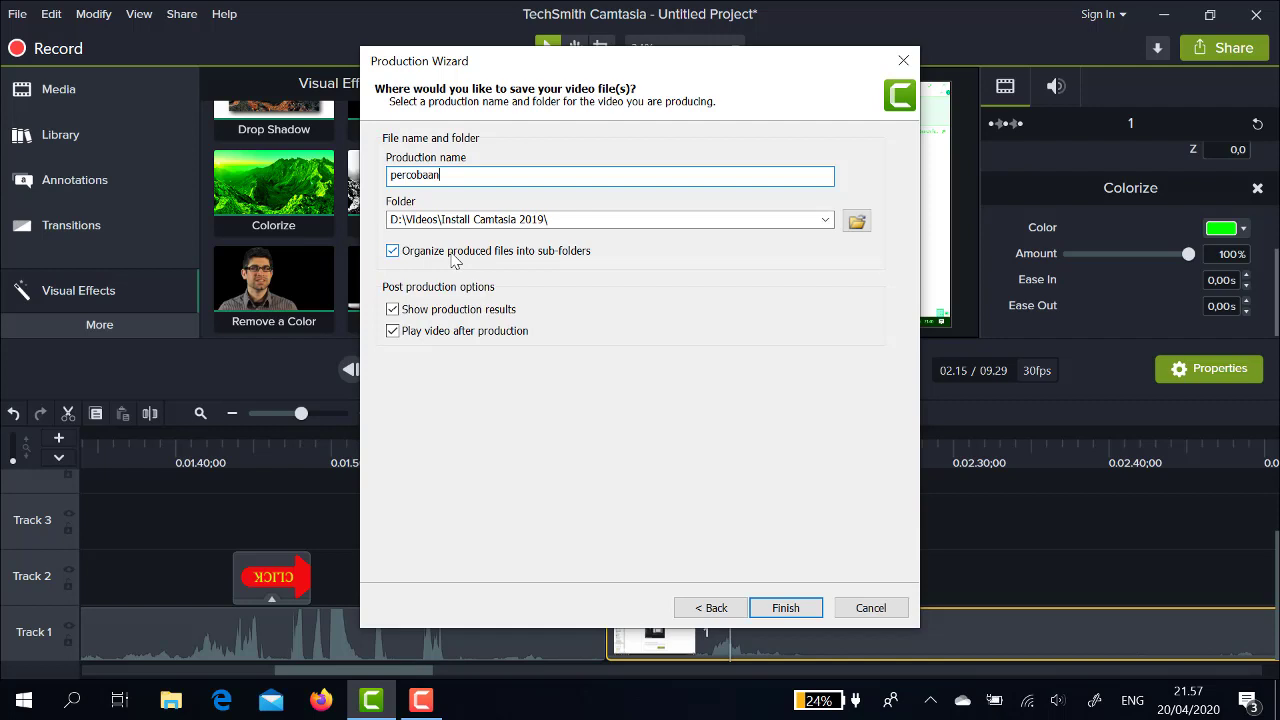
pyautogui.click(393, 251)
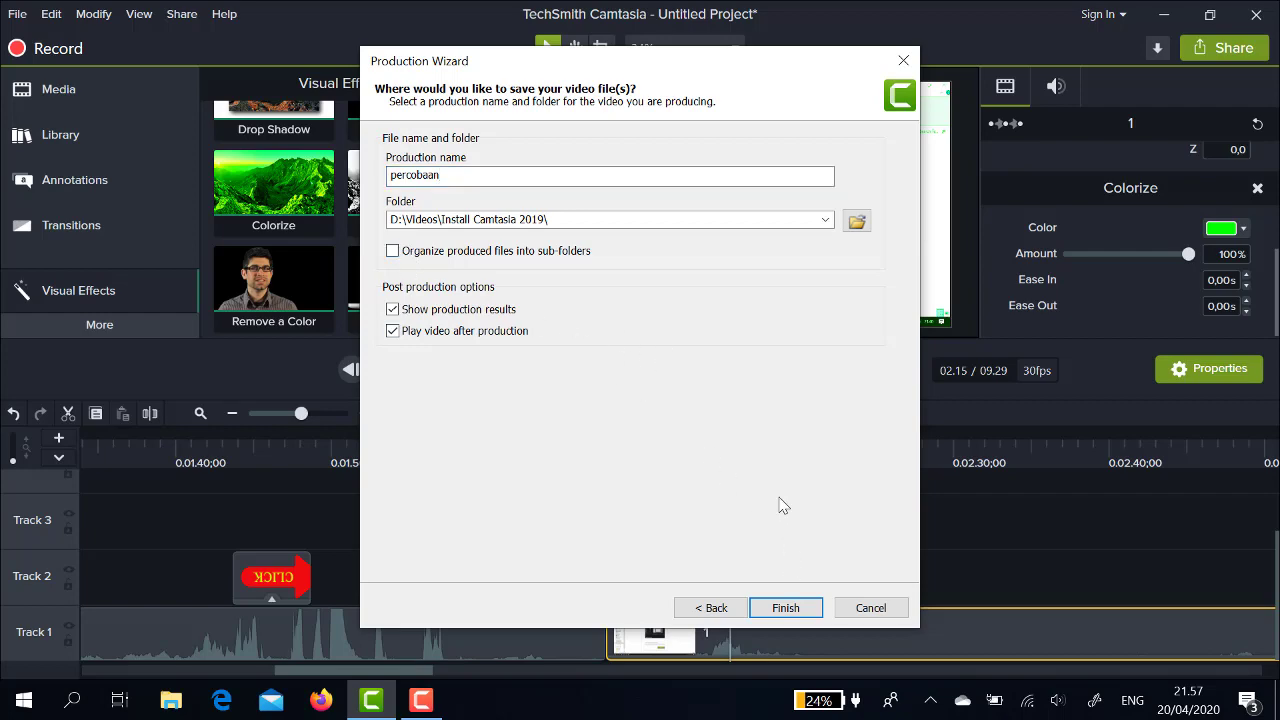
pyautogui.click(786, 608)
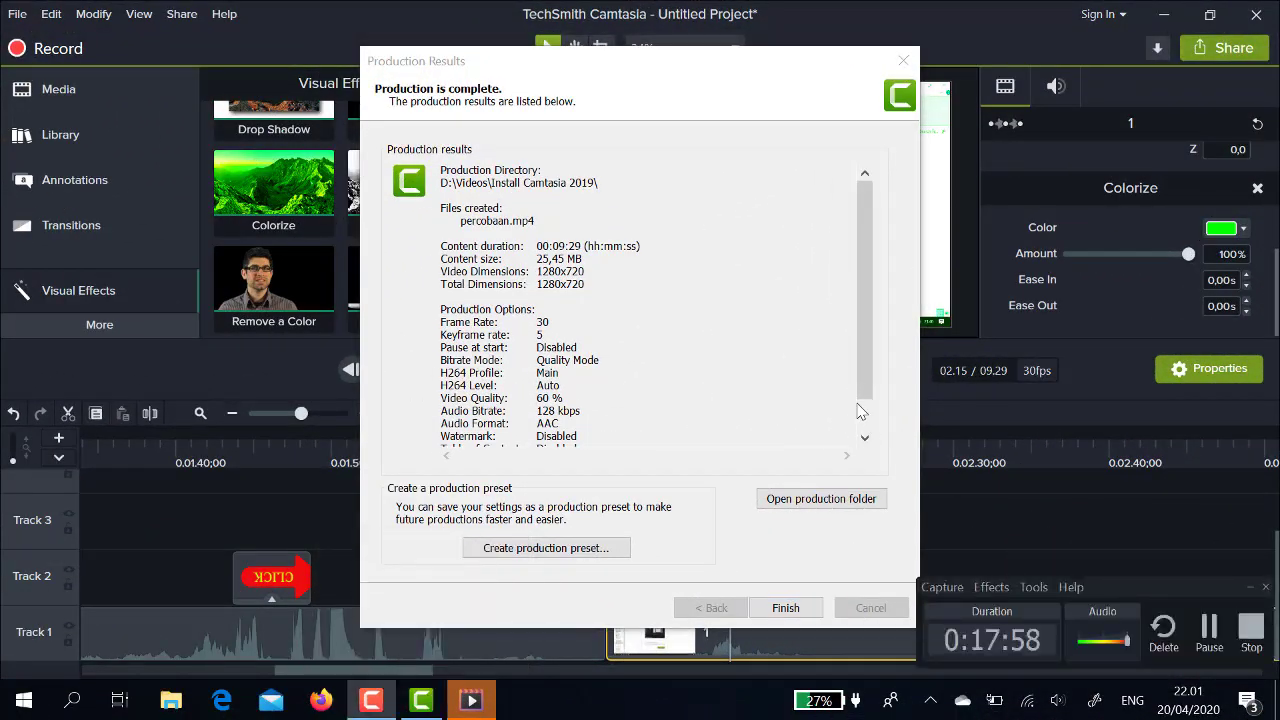
pyautogui.click(793, 615)
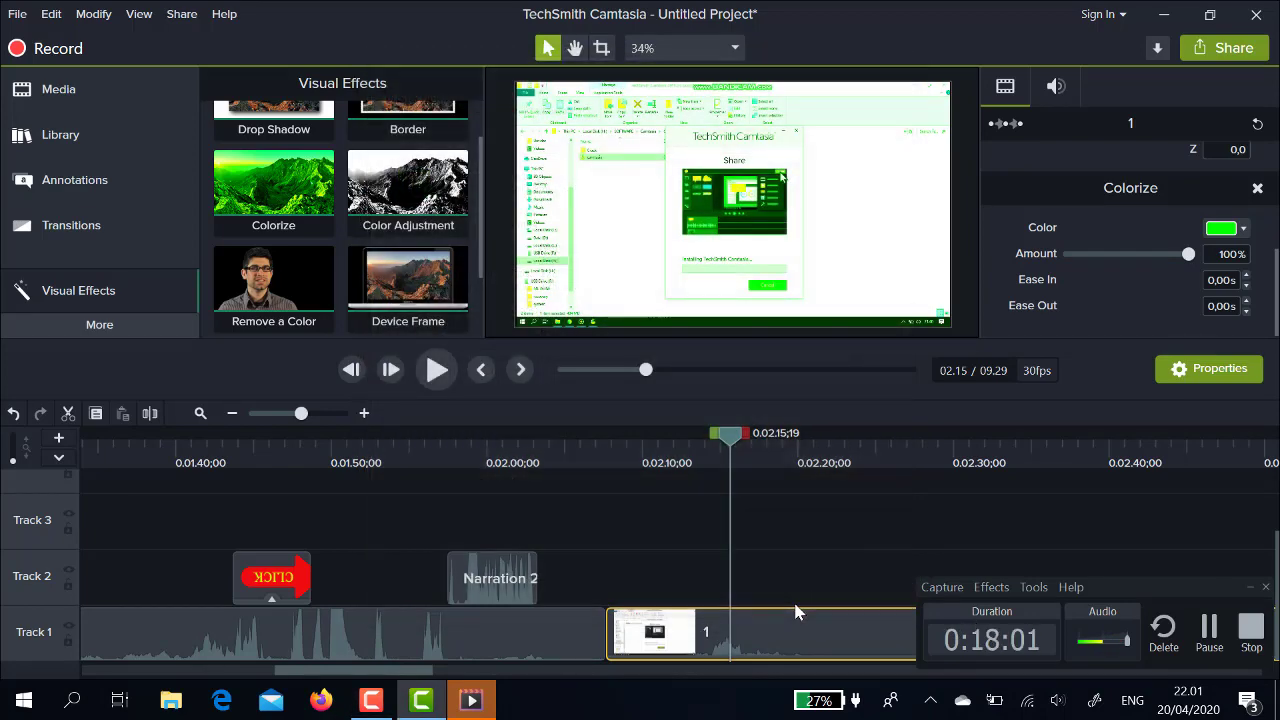
# - Switch to the video player, skim the produced video up to the green colorized section, and pause playback there
pyautogui.click(474, 702)
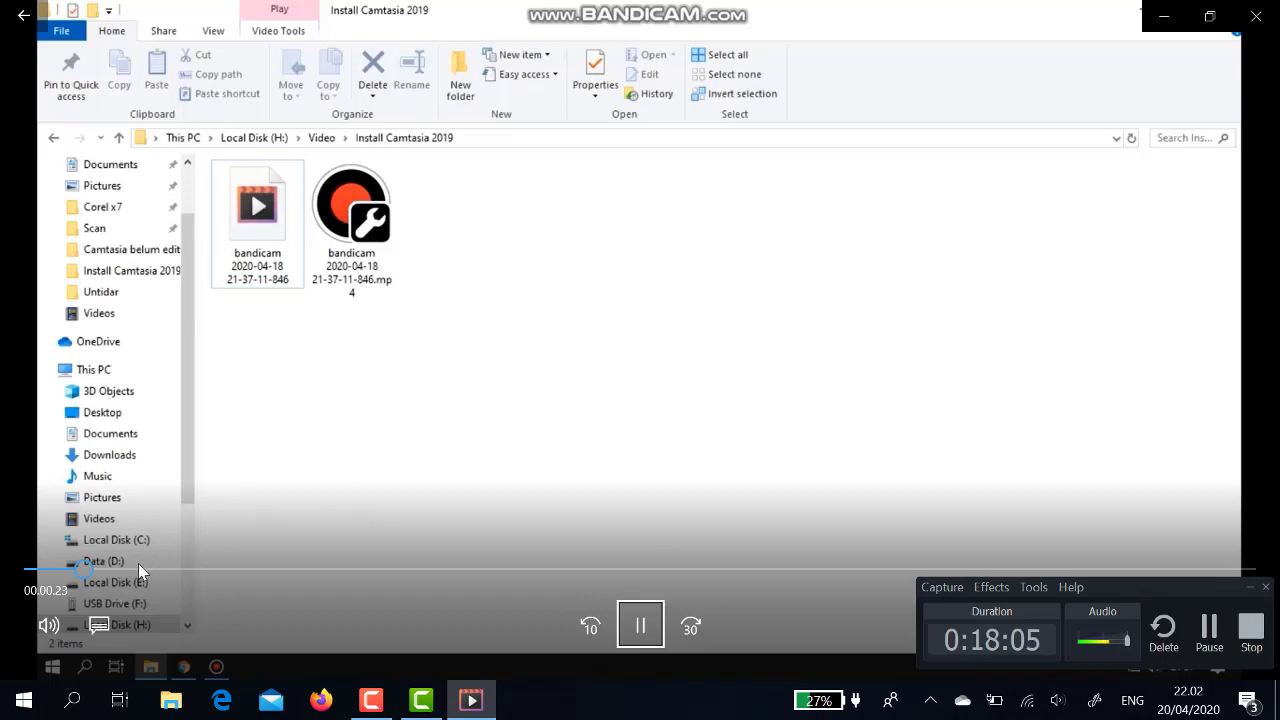
pyautogui.click(175, 569)
pyautogui.click(234, 569)
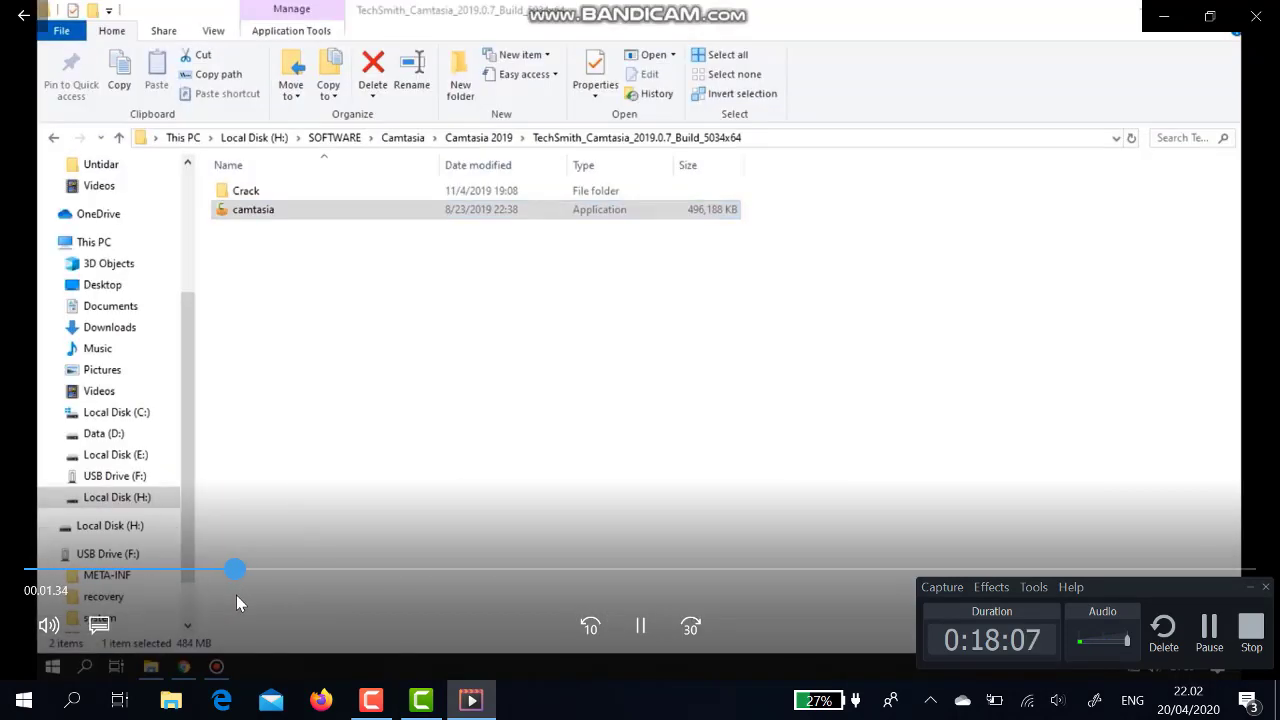
pyautogui.click(386, 569)
pyautogui.moveTo(405, 594); pyautogui.dragTo(747, 598)
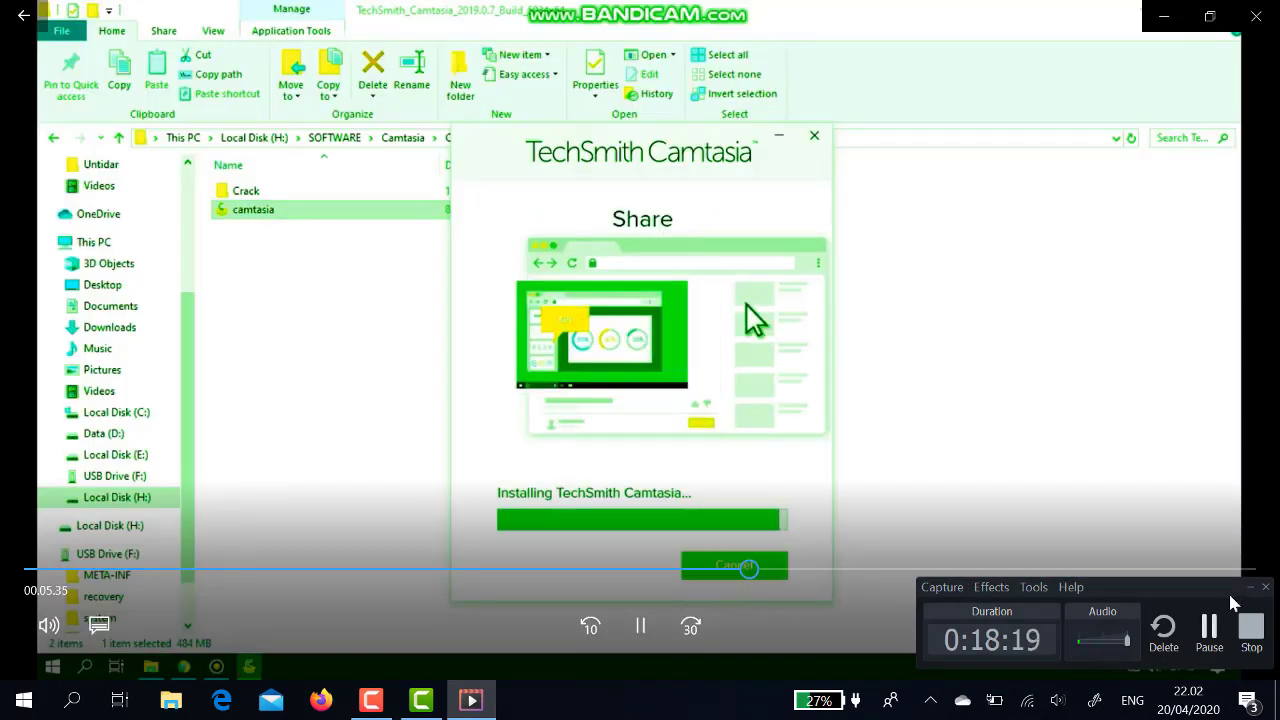
pyautogui.click(640, 645)
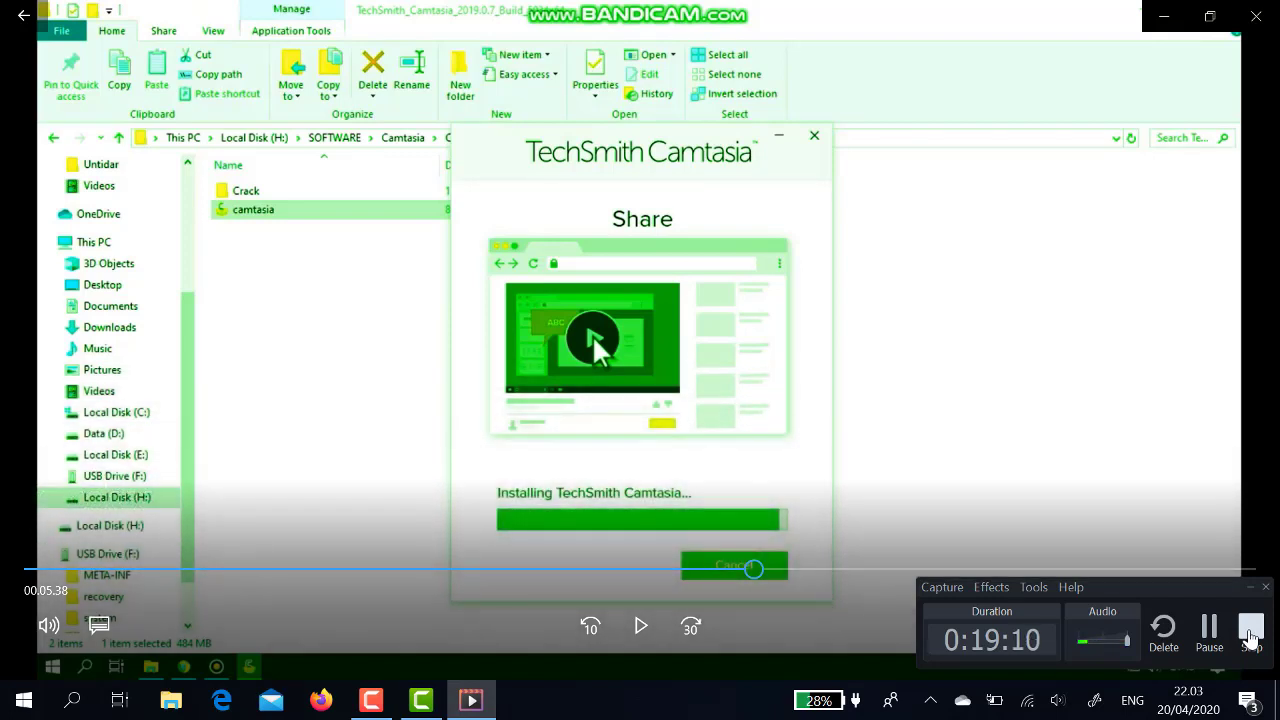
pyautogui.click(1250, 630)
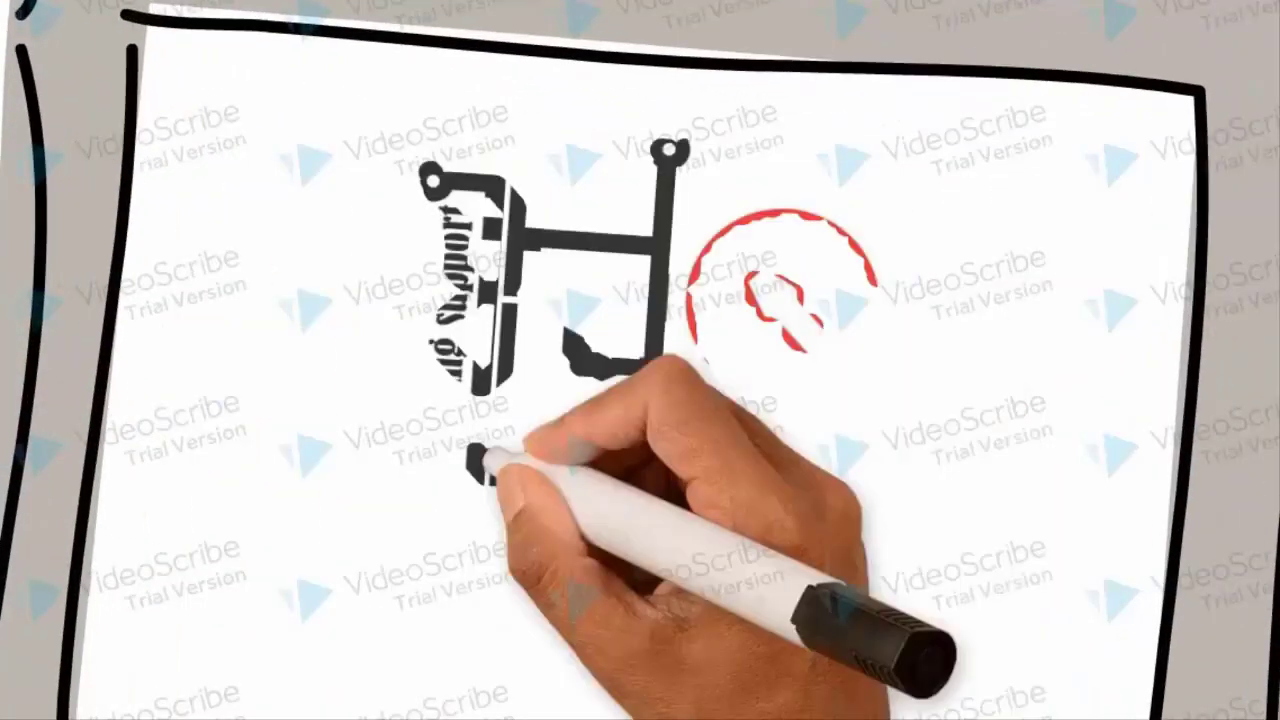